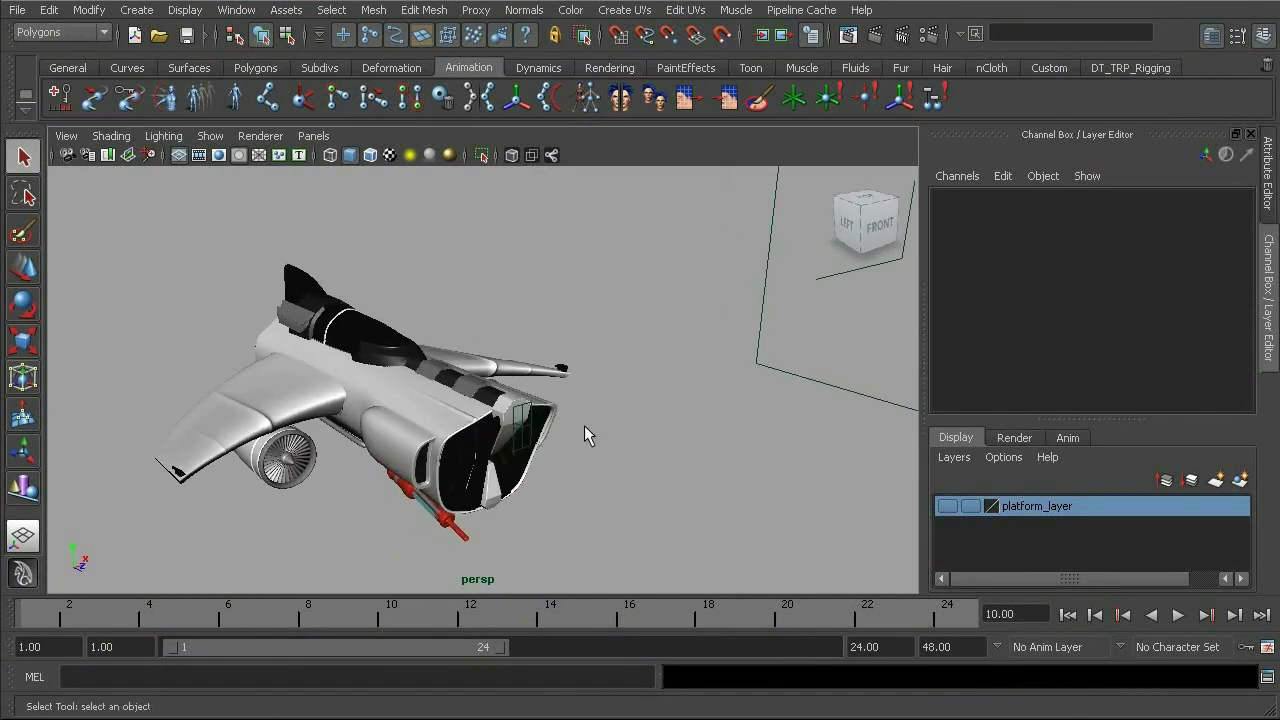
Hide cameras in the perspective viewport so that only the ship geometry is shown
{"action": "left_click", "coordinate": [212, 135]}
{"action": "left_click", "coordinate": [262, 149]}
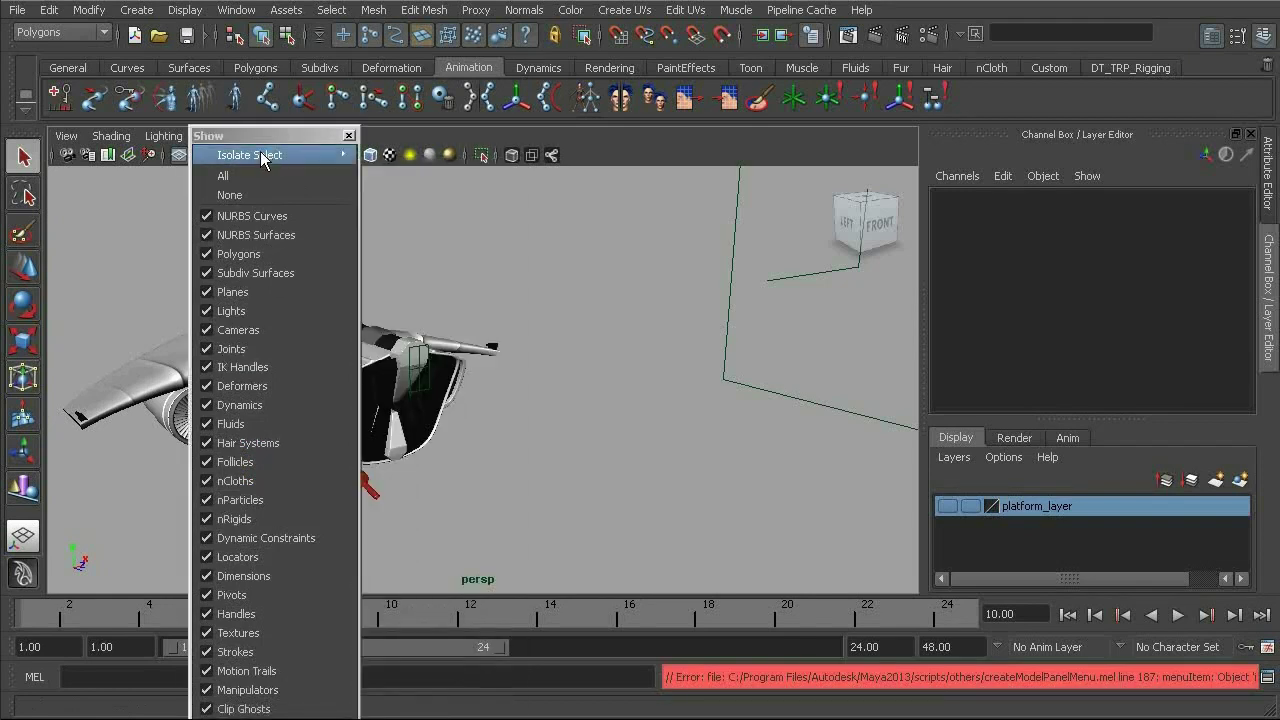
{"action": "left_click_drag", "start_coordinate": [281, 142], "coordinate": [619, 48]}
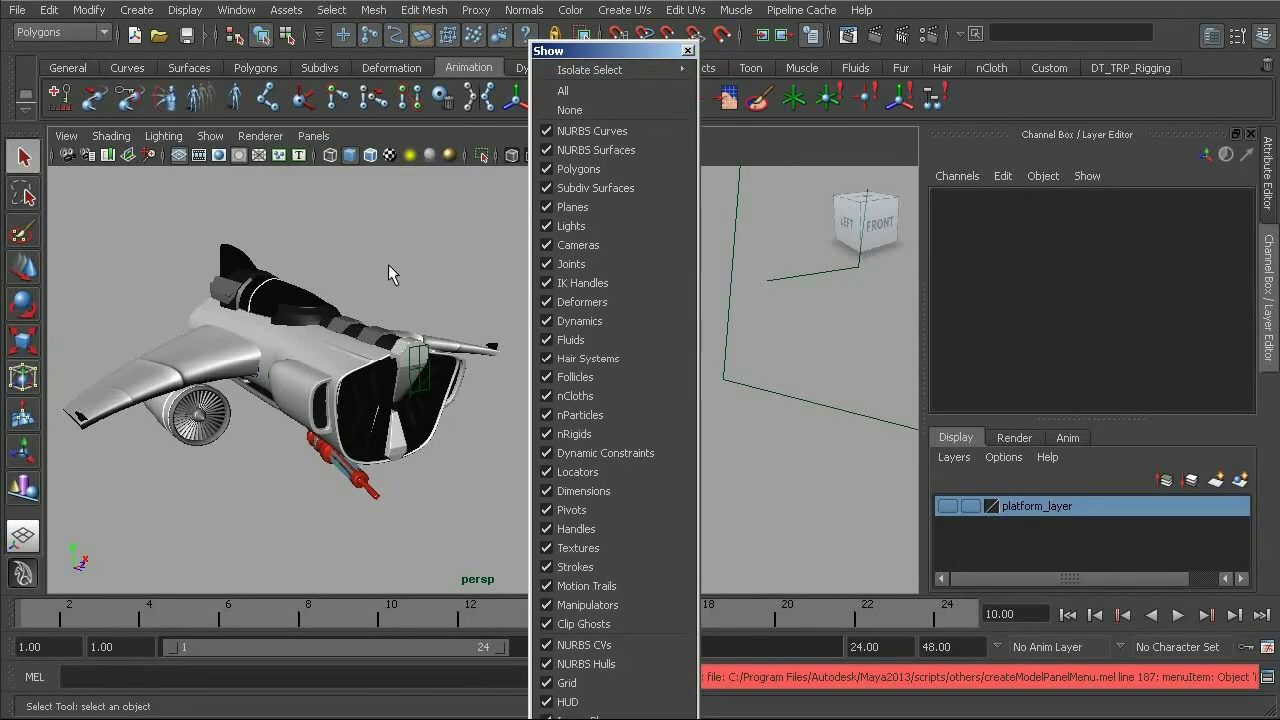
{"action": "left_click", "coordinate": [621, 244]}
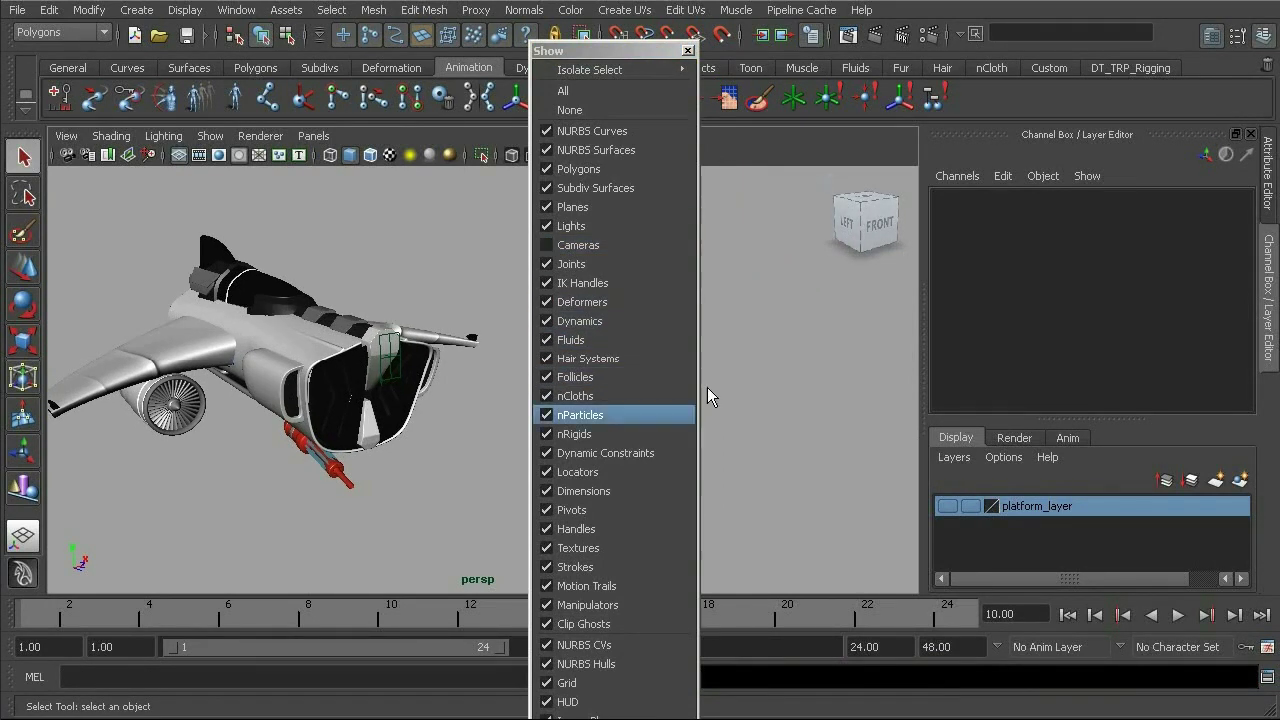
{"action": "left_click", "coordinate": [690, 50]}
{"action": "middle_click_drag", "start_coordinate": [594, 435], "coordinate": [676, 436], "text": "alt"}
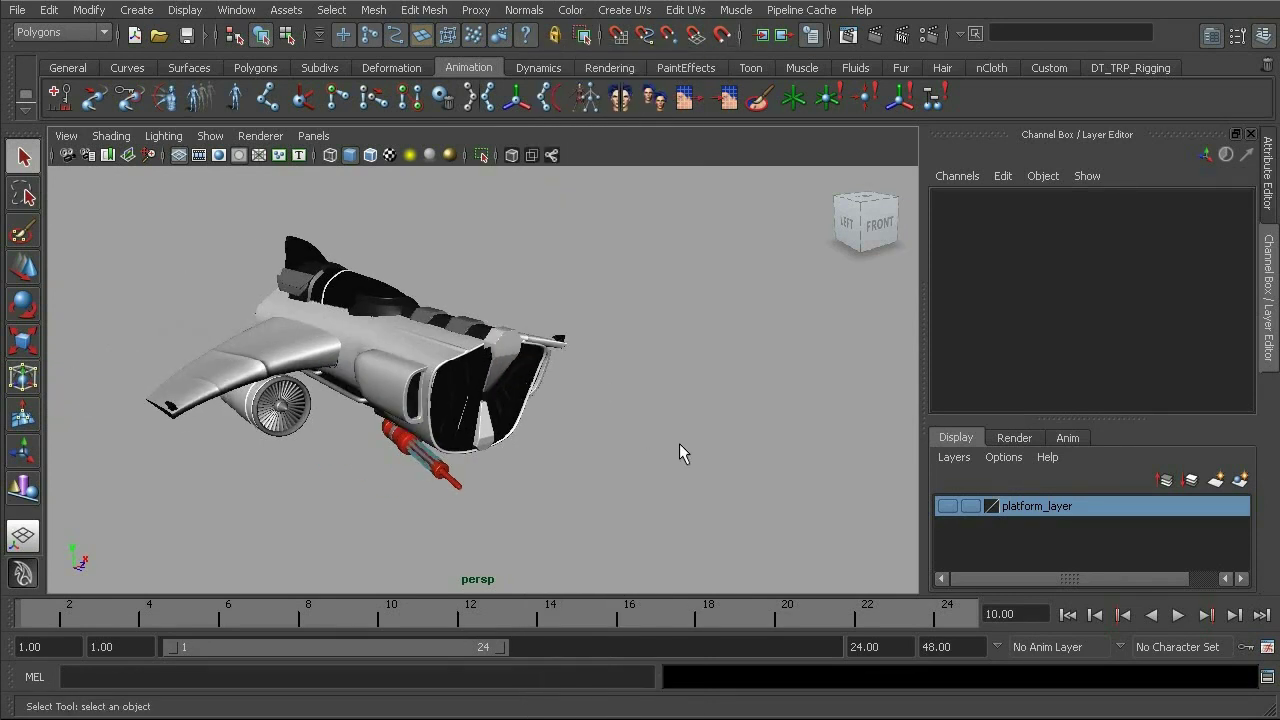
Select all of the ship's geometry and examine the selected pieces from several angles
{"action": "left_click_drag", "start_coordinate": [650, 448], "coordinate": [209, 218]}
{"action": "left_click_drag", "start_coordinate": [587, 454], "coordinate": [138, 212]}
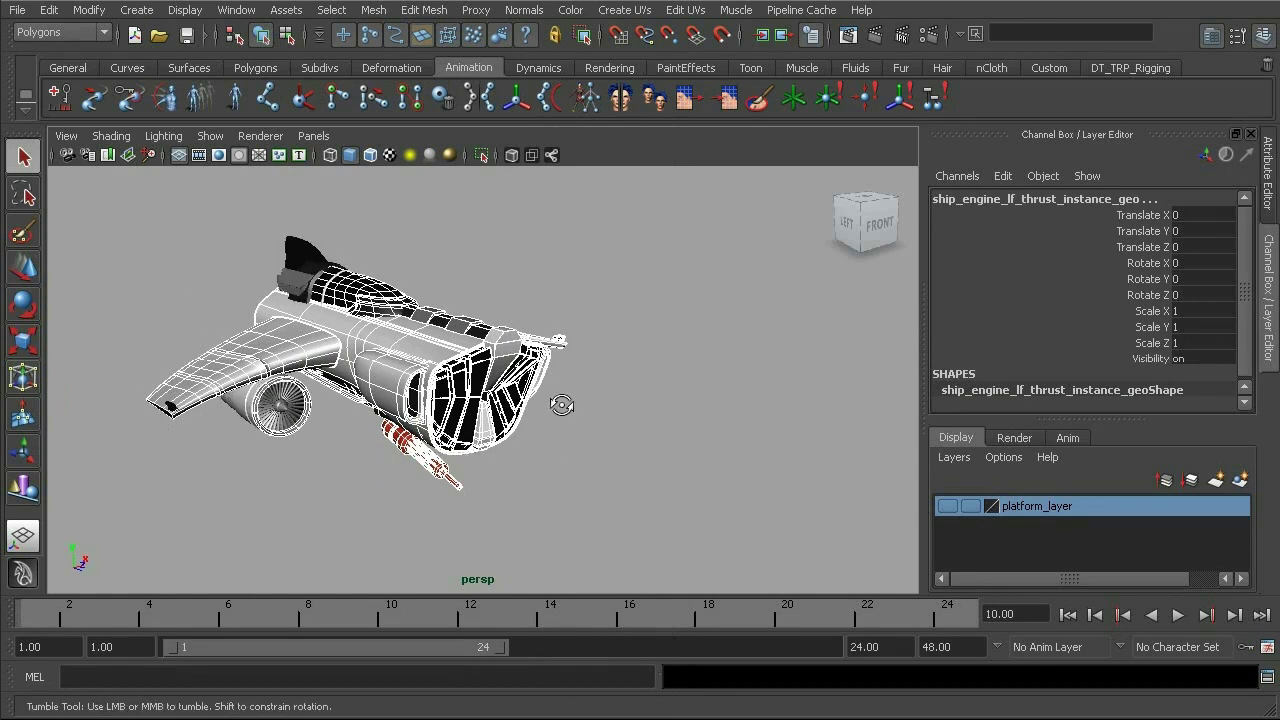
{"action": "left_click_drag", "start_coordinate": [590, 412], "coordinate": [740, 410], "text": "alt"}
{"action": "left_click_drag", "start_coordinate": [456, 323], "coordinate": [456, 381], "text": "alt"}
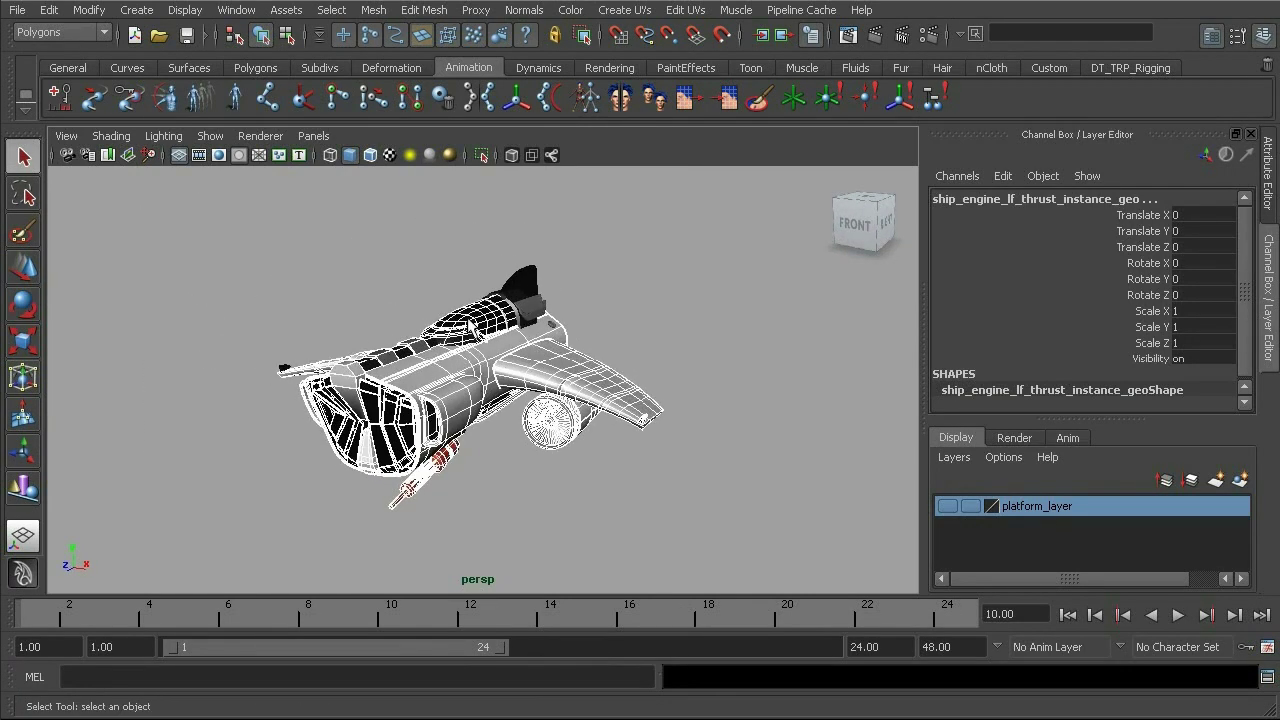
{"action": "left_click_drag", "start_coordinate": [576, 337], "coordinate": [590, 381], "text": "alt"}
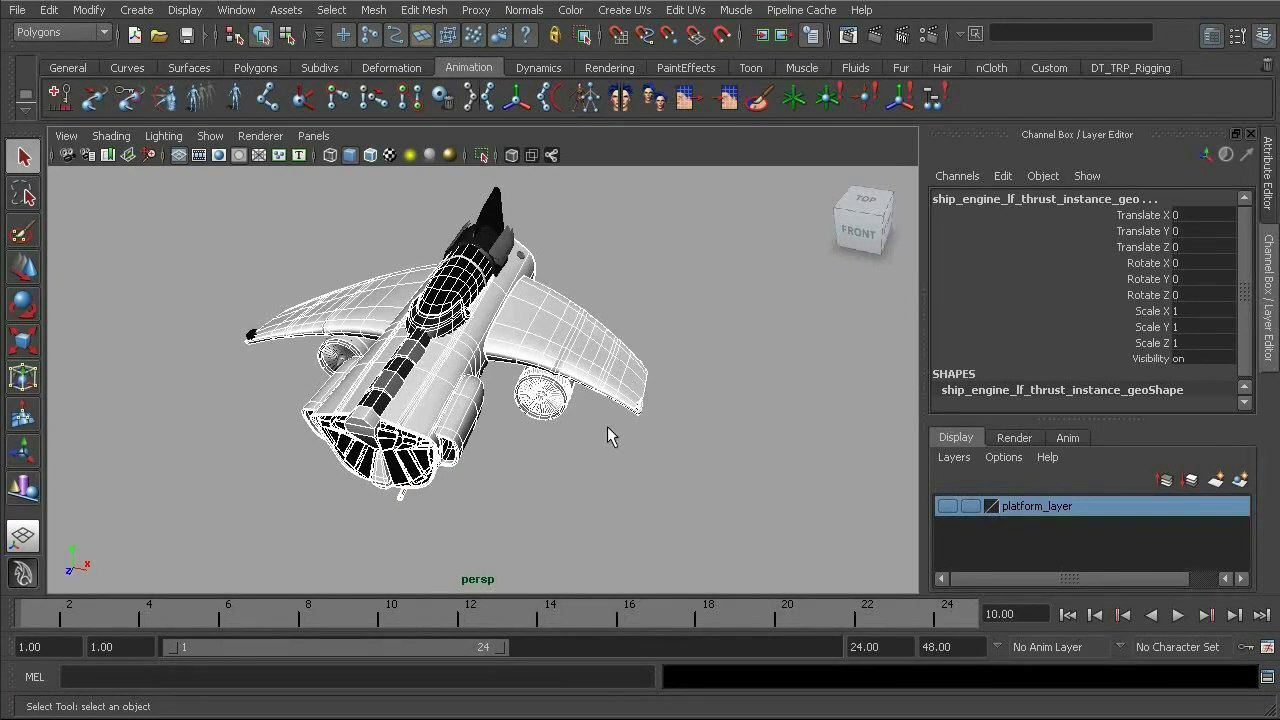
{"action": "left_click_drag", "start_coordinate": [607, 426], "coordinate": [578, 392], "text": "alt"}
{"action": "left_click_drag", "start_coordinate": [702, 491], "coordinate": [233, 228]}
{"action": "left_click_drag", "start_coordinate": [472, 306], "coordinate": [492, 332], "text": "alt"}
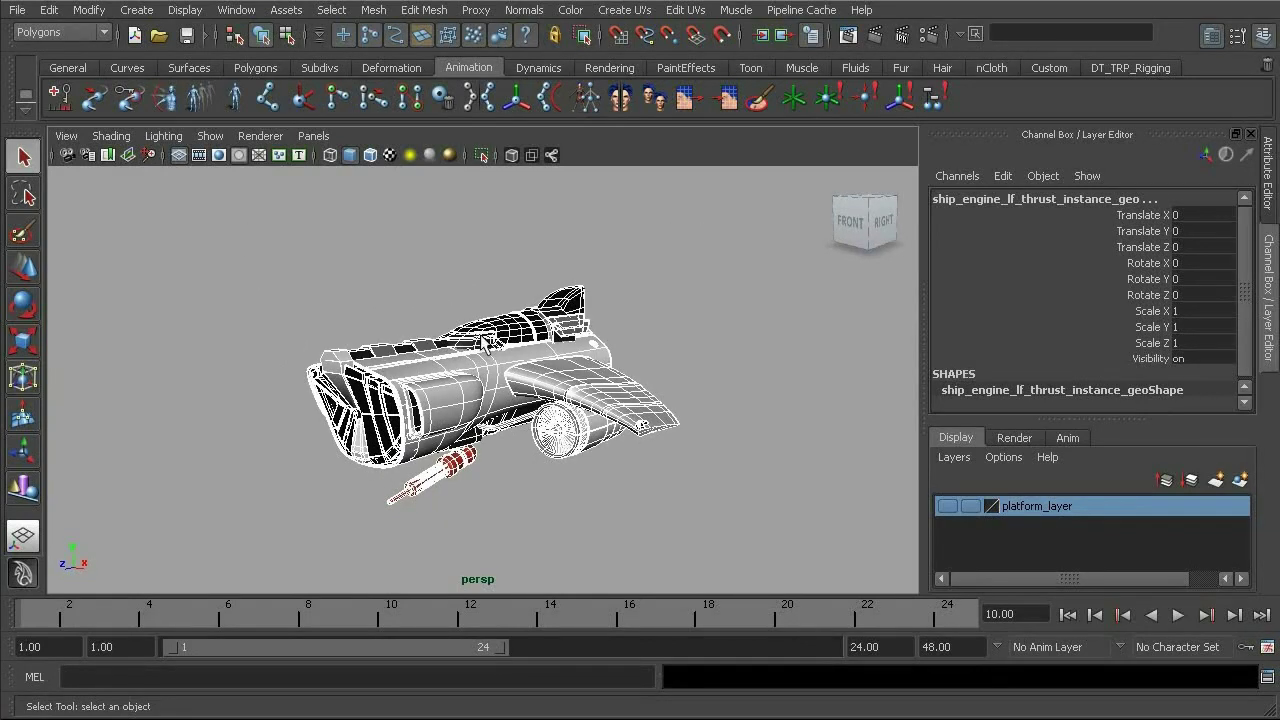
Try to move the selected ship geometry, undo the move and clear the selection
{"action": "key", "text": "w"}
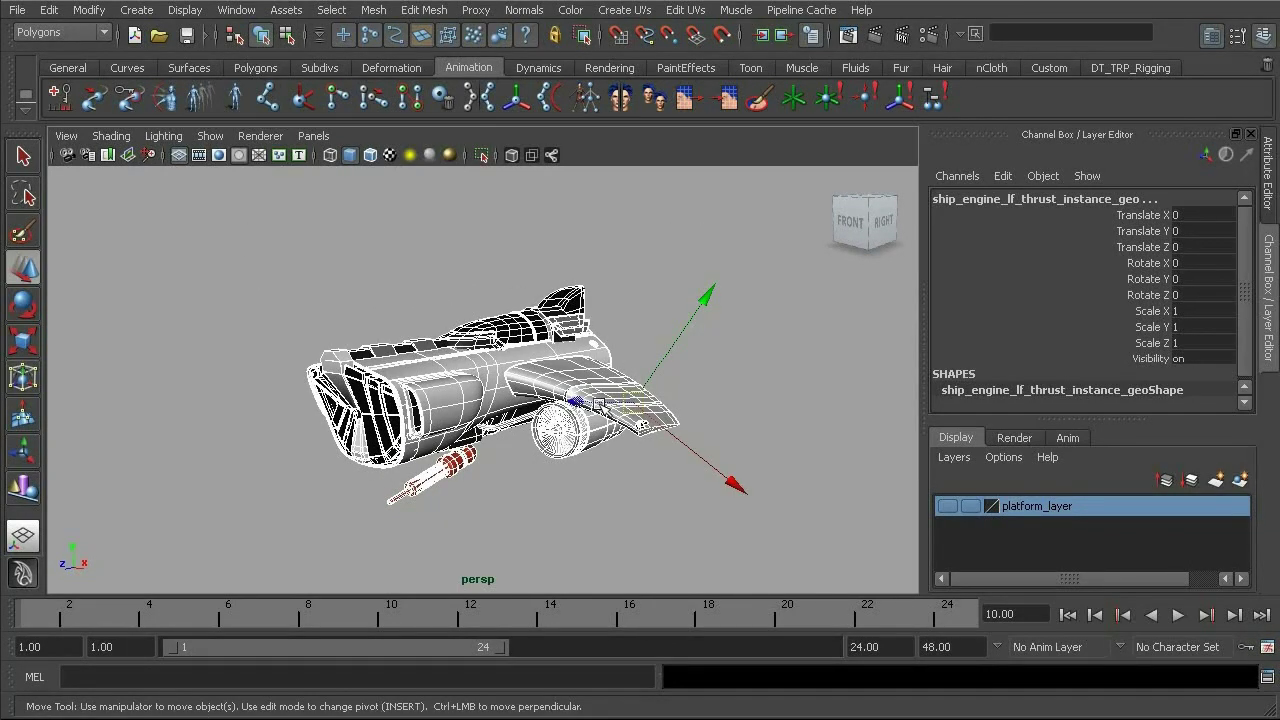
{"action": "left_click_drag", "start_coordinate": [608, 432], "coordinate": [622, 438], "text": "alt"}
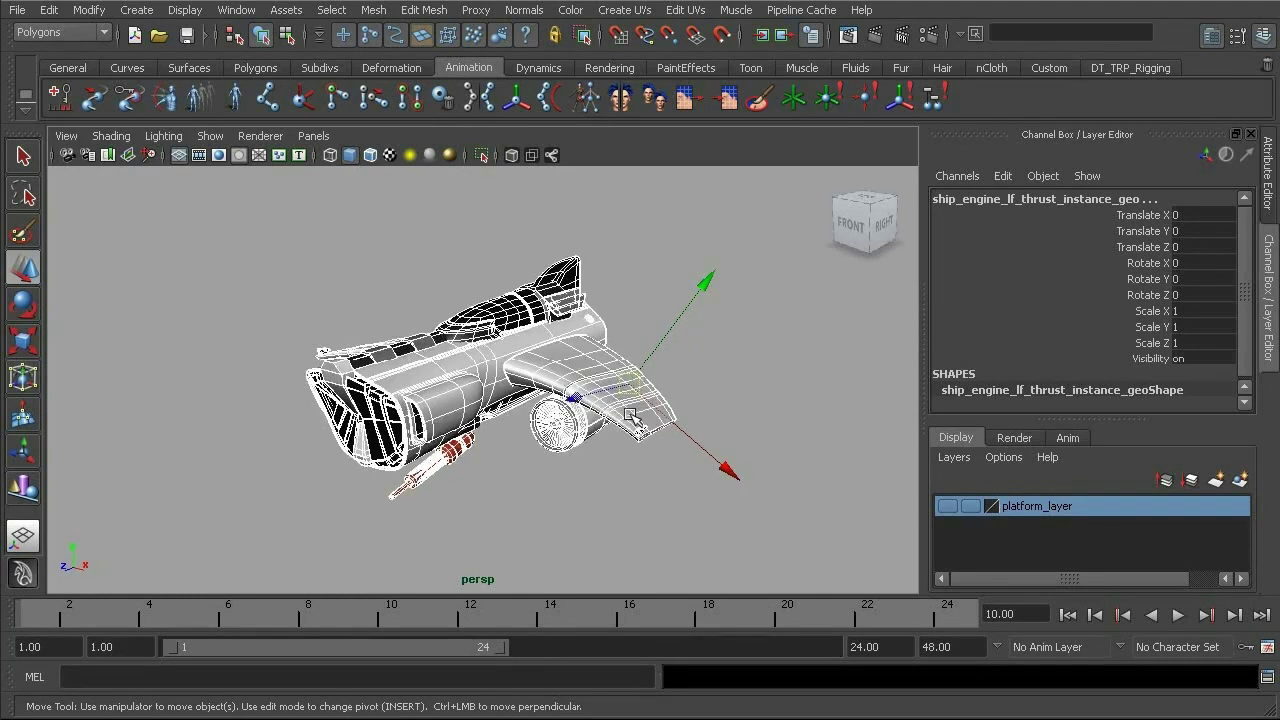
{"action": "middle_click_drag", "start_coordinate": [628, 415], "coordinate": [643, 379], "text": "alt"}
{"action": "left_click_drag", "start_coordinate": [645, 380], "coordinate": [556, 383]}
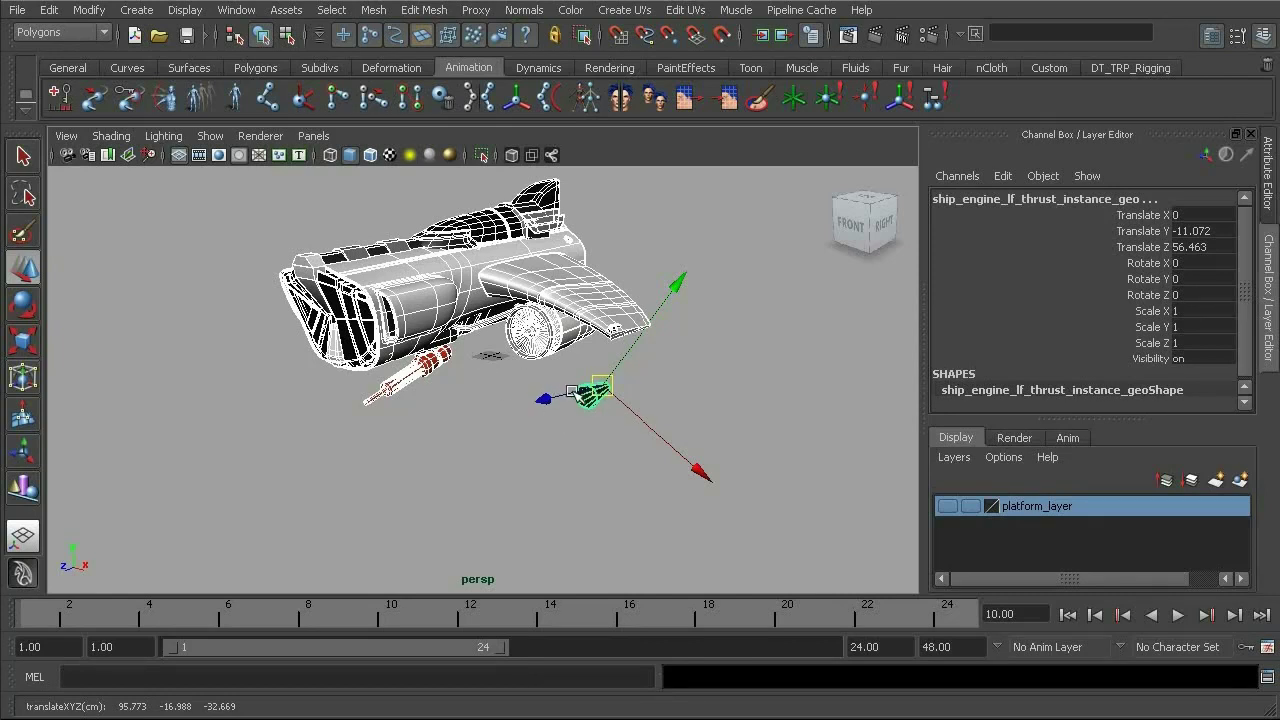
{"action": "key", "text": "ctrl+z"}
{"action": "key", "text": "ctrl+z"}
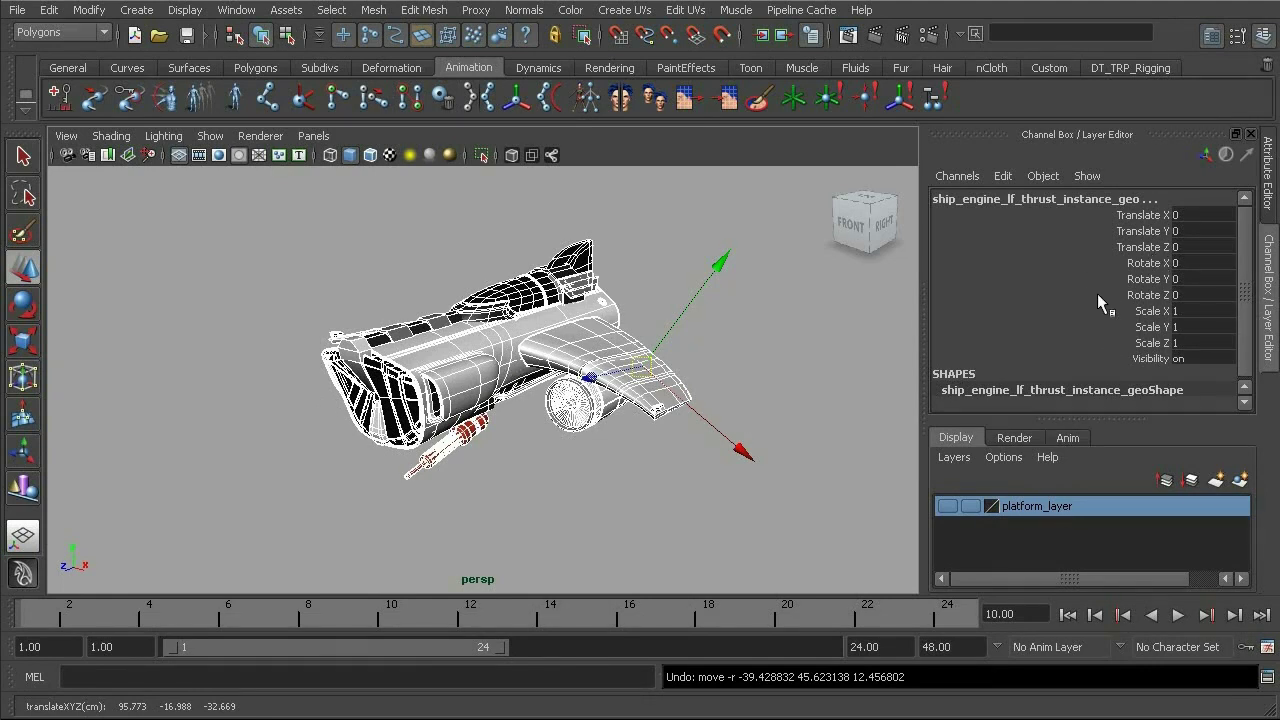
{"action": "left_click", "coordinate": [400, 280]}
Change the viewport from the perspective view to the top view
{"action": "left_click_drag", "start_coordinate": [400, 280], "coordinate": [486, 467], "text": "alt"}
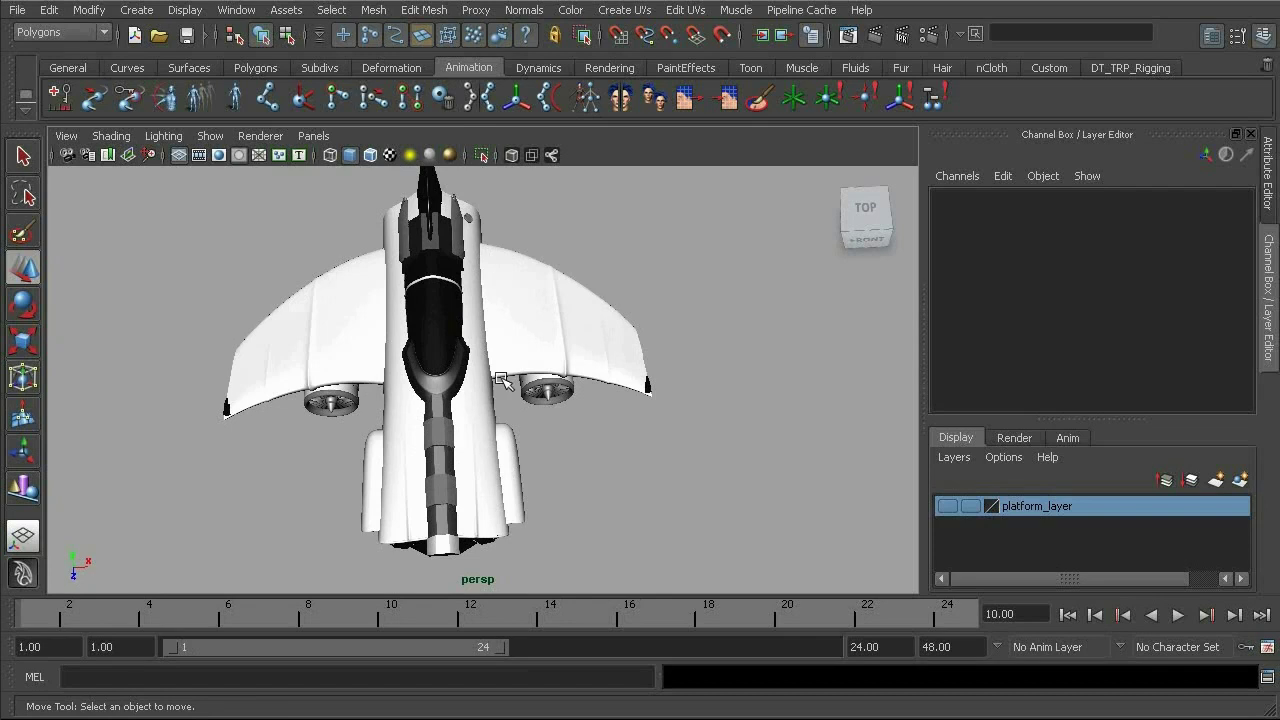
{"action": "left_click_drag", "start_coordinate": [566, 410], "coordinate": [527, 434], "text": "alt"}
{"action": "left_click_drag", "start_coordinate": [594, 370], "coordinate": [525, 372], "text": "alt"}
{"action": "key", "text": "space"}
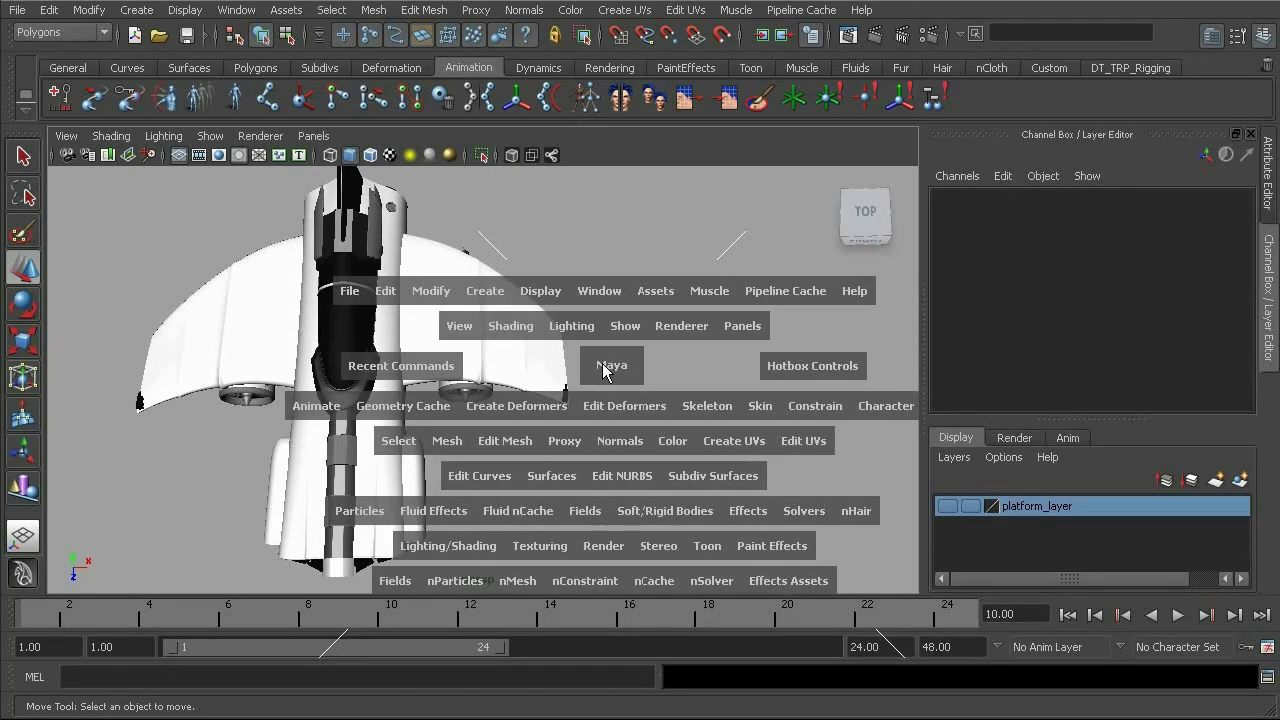
{"action": "left_click_drag", "start_coordinate": [604, 370], "coordinate": [531, 366]}
{"action": "middle_click_drag", "start_coordinate": [740, 400], "coordinate": [352, 409], "text": "alt"}
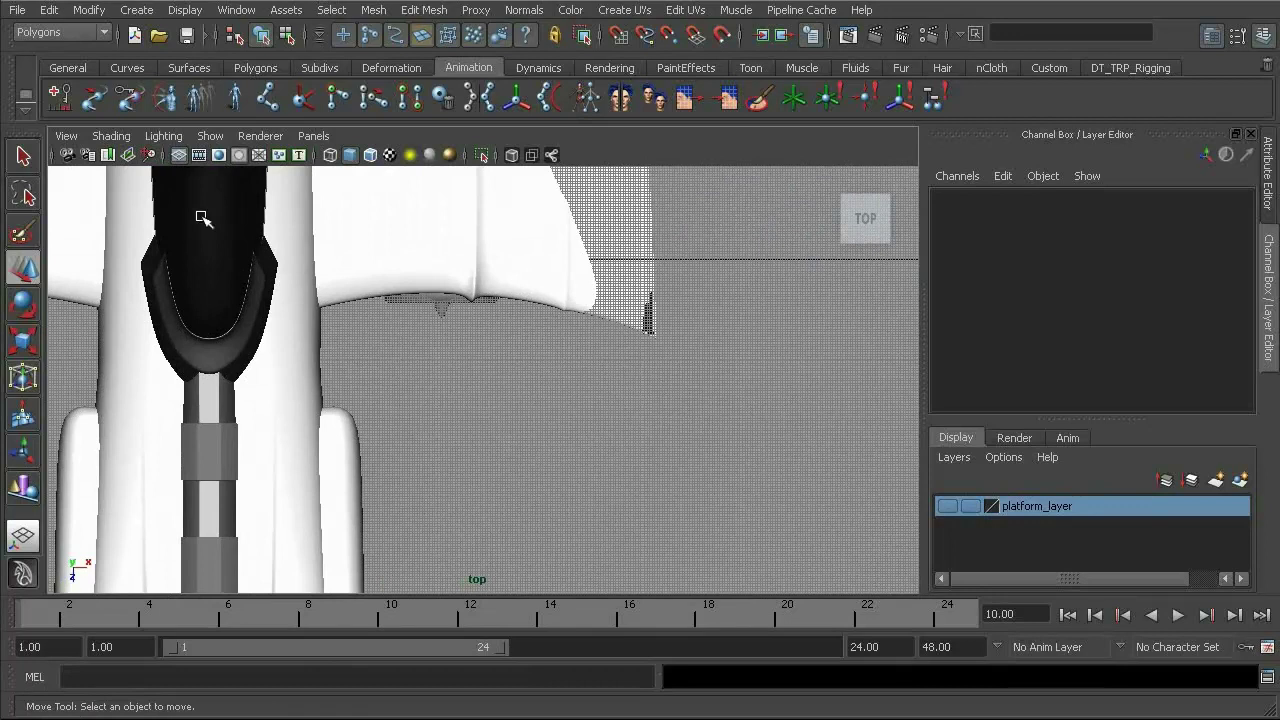
Set up the CV Curve Tool with curve degree 1 Linear
{"action": "left_click", "coordinate": [139, 12]}
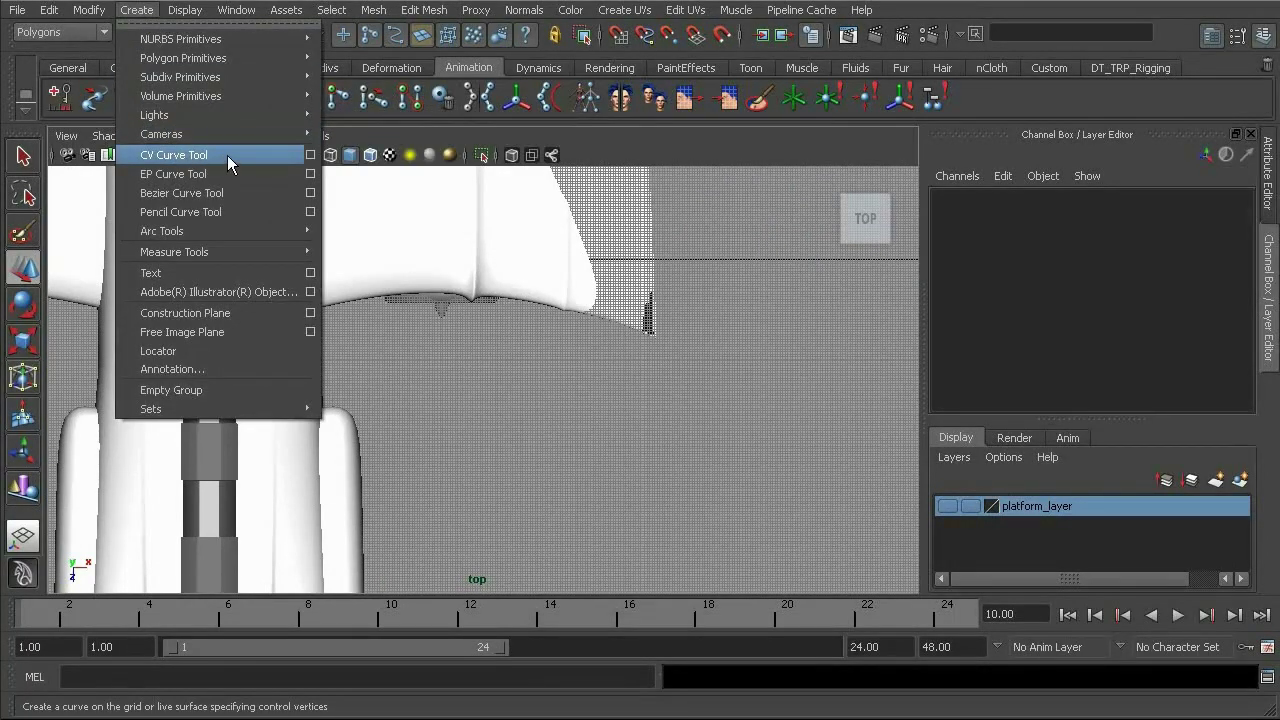
{"action": "left_click", "coordinate": [311, 155]}
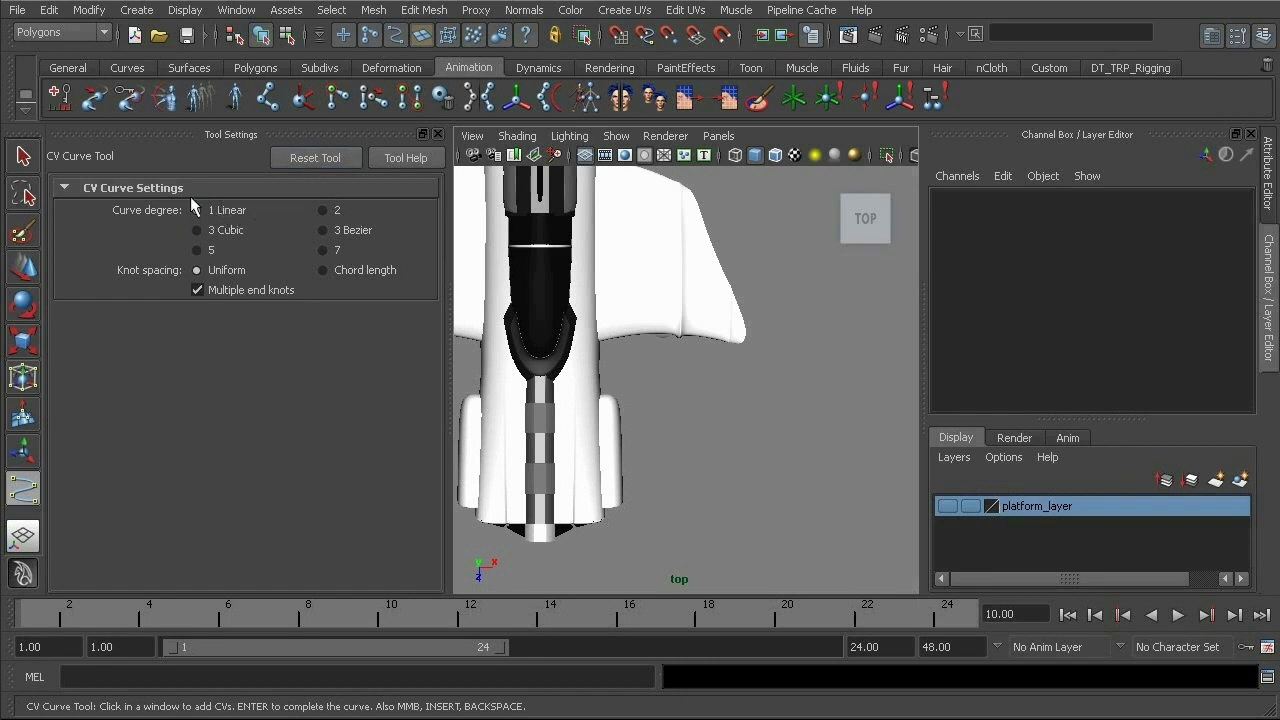
{"action": "left_click", "coordinate": [438, 135]}
Draw a closed, grid-snapped arrow-shaped curve four grid squares wide and four tall in the empty area beside the ship's fuselage
{"action": "middle_click_drag", "start_coordinate": [420, 313], "coordinate": [466, 239], "text": "alt"}
{"action": "right_click_drag", "start_coordinate": [429, 332], "coordinate": [315, 357], "text": "alt"}
{"action": "right_click_drag", "start_coordinate": [479, 362], "coordinate": [780, 483], "text": "alt"}
{"action": "middle_click_drag", "start_coordinate": [497, 427], "coordinate": [482, 375], "text": "alt"}
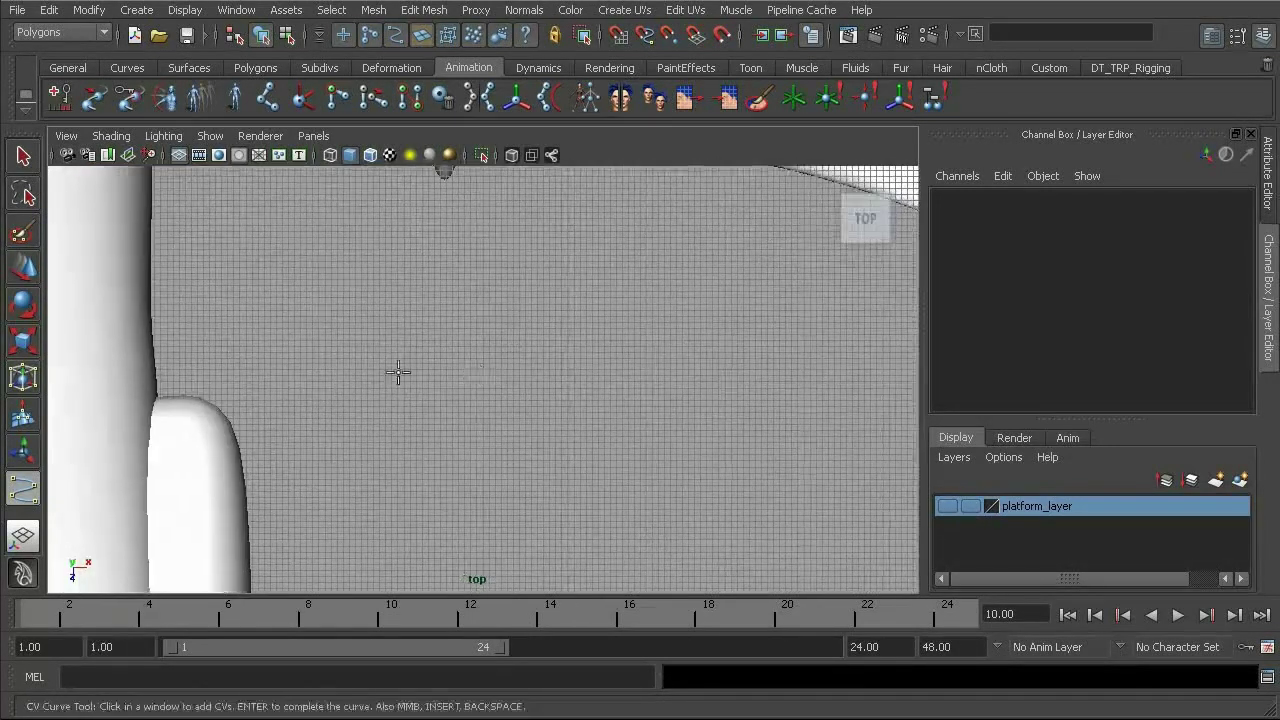
{"action": "right_click_drag", "start_coordinate": [482, 375], "coordinate": [703, 457], "text": "alt"}
{"action": "right_click_drag", "start_coordinate": [395, 379], "coordinate": [618, 402], "text": "alt"}
{"action": "mouse_move", "coordinate": [438, 366]}
{"action": "middle_mouse_down", "text": "alt"}
{"action": "mouse_move", "coordinate": [423, 363]}
{"action": "mouse_move", "coordinate": [455, 360]}
{"action": "middle_mouse_up", "text": "alt"}
{"action": "key", "text": "x"}
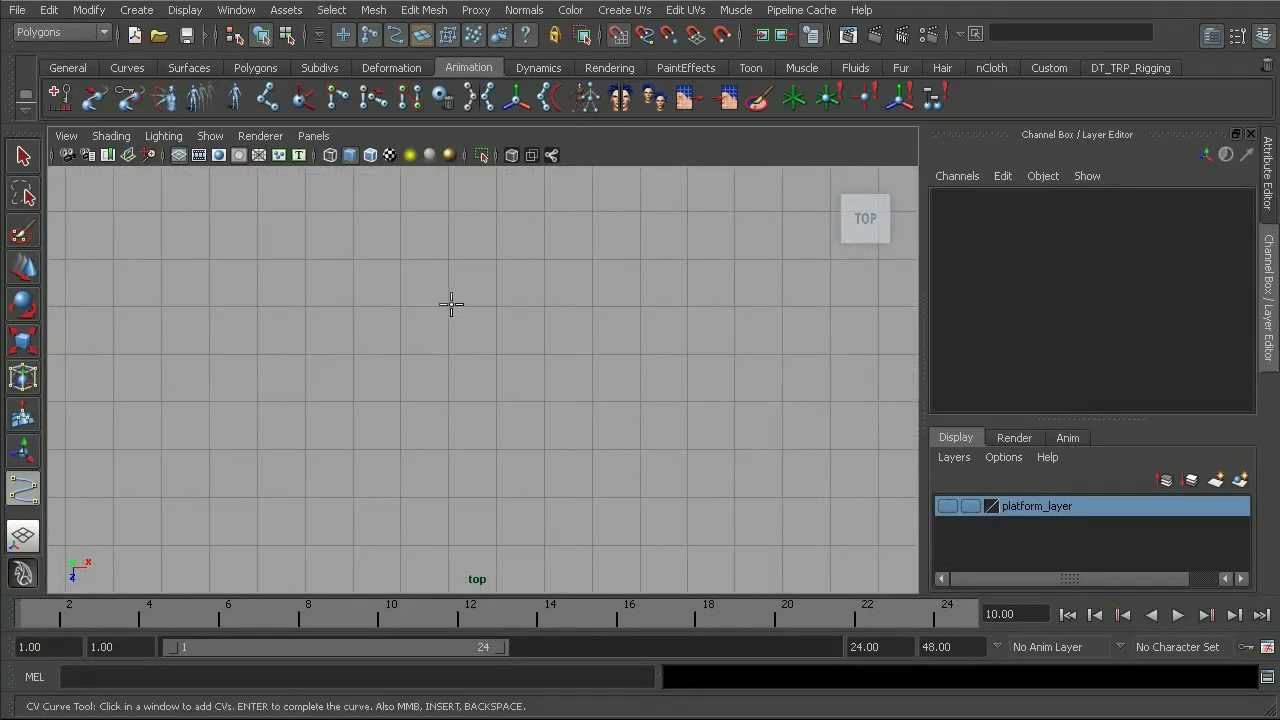
{"action": "left_click", "coordinate": [447, 264]}
{"action": "left_click", "coordinate": [401, 358]}
{"action": "left_click", "coordinate": [351, 354]}
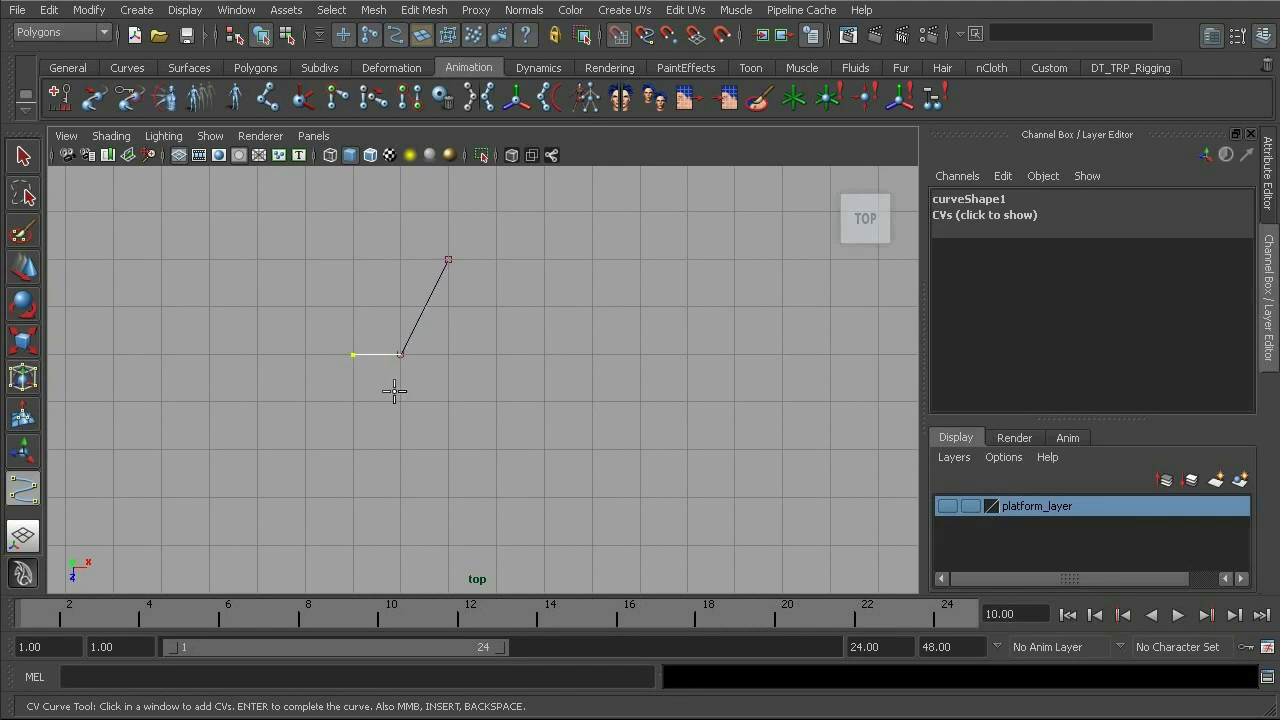
{"action": "left_click", "coordinate": [447, 449]}
{"action": "left_click", "coordinate": [544, 355]}
{"action": "left_click", "coordinate": [497, 355]}
{"action": "left_click", "coordinate": [449, 260]}
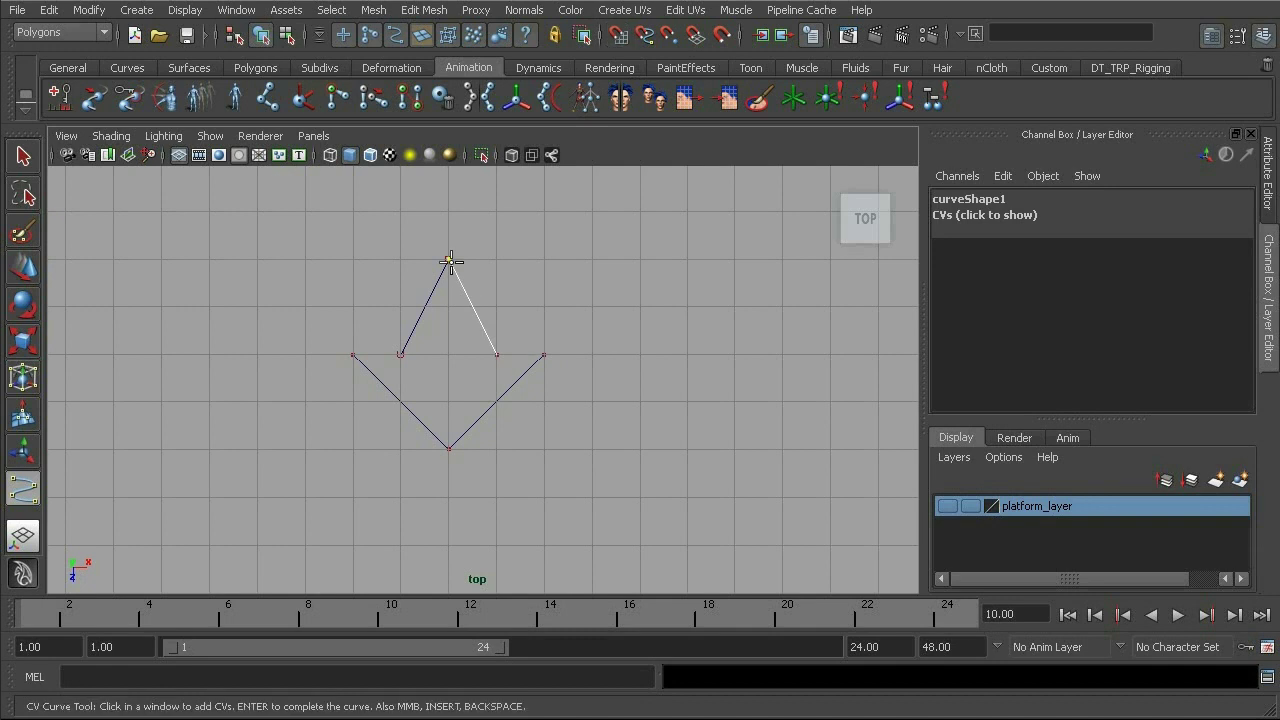
{"action": "key", "text": "Return"}
Return the viewport to the perspective view with the new curve still selected
{"action": "right_click_drag", "start_coordinate": [597, 345], "coordinate": [260, 274], "text": "alt"}
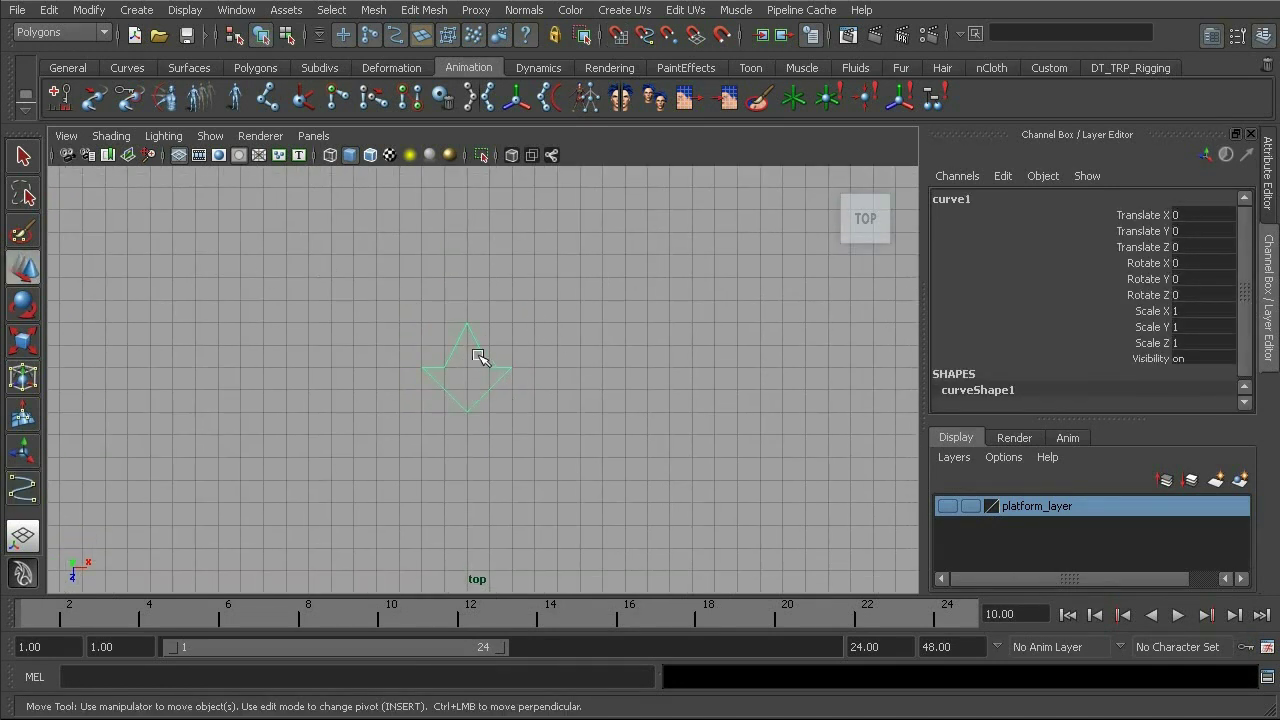
{"action": "key", "text": "space"}
{"action": "left_click_drag", "start_coordinate": [480, 362], "coordinate": [476, 314]}
Examine the curve's size and its pivot location relative to the ship from several angles
{"action": "left_click_drag", "start_coordinate": [499, 398], "coordinate": [413, 359], "text": "alt"}
{"action": "left_click_drag", "start_coordinate": [458, 416], "coordinate": [424, 426], "text": "alt"}
{"action": "right_click_drag", "start_coordinate": [424, 426], "coordinate": [603, 480], "text": "alt"}
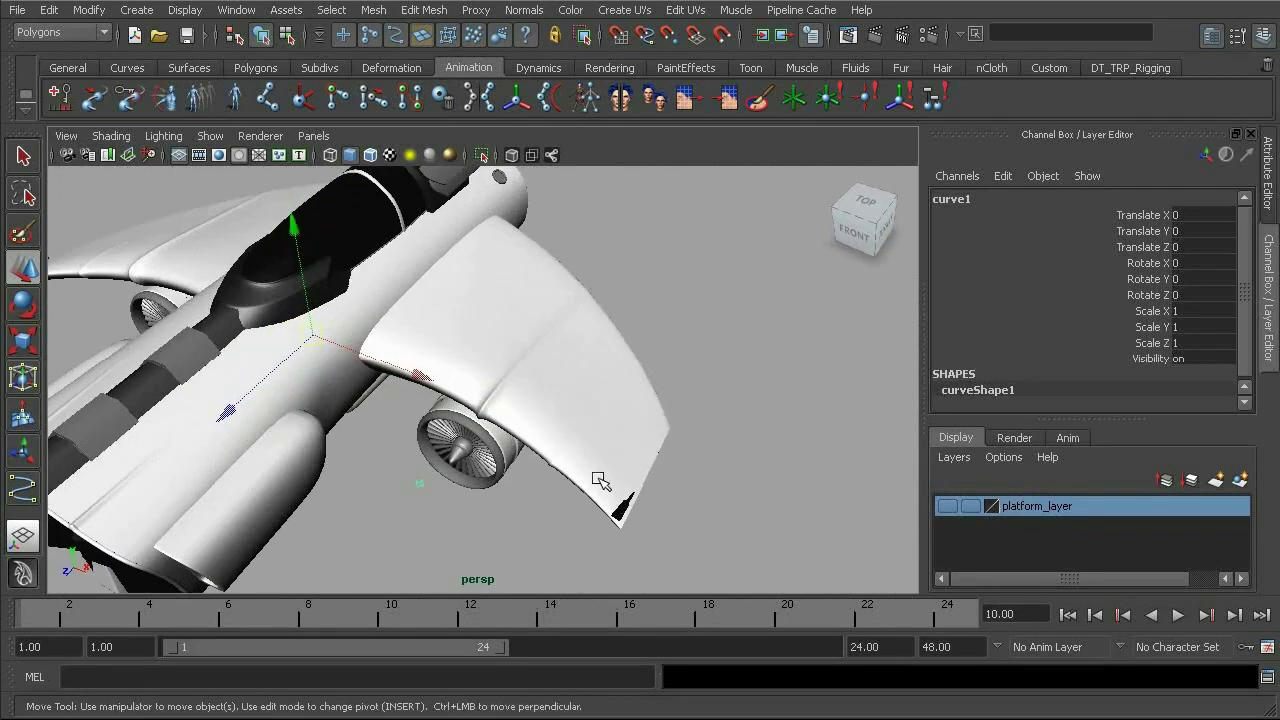
{"action": "middle_click_drag", "start_coordinate": [603, 480], "coordinate": [645, 456], "text": "alt"}
{"action": "left_click_drag", "start_coordinate": [550, 402], "coordinate": [361, 353], "text": "alt"}
{"action": "left_click_drag", "start_coordinate": [538, 469], "coordinate": [455, 413], "text": "alt"}
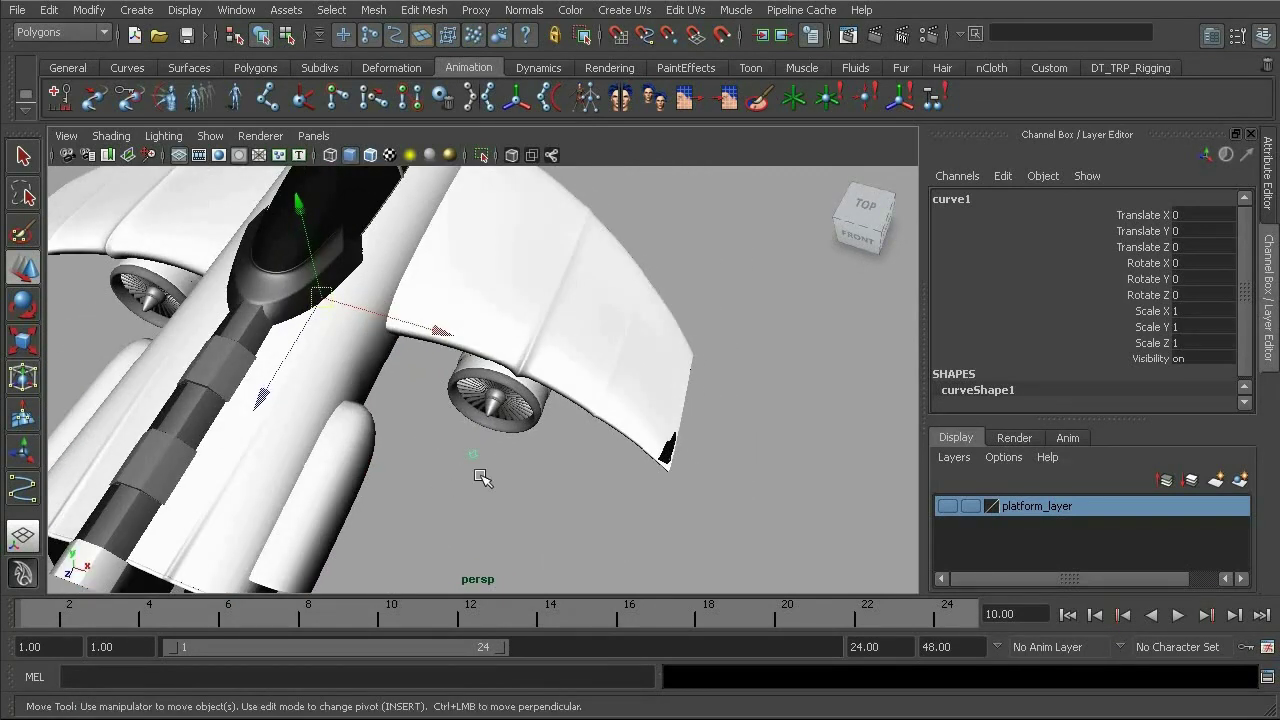
{"action": "left_click_drag", "start_coordinate": [497, 426], "coordinate": [452, 416], "text": "alt"}
{"action": "left_click_drag", "start_coordinate": [505, 459], "coordinate": [600, 485], "text": "alt"}
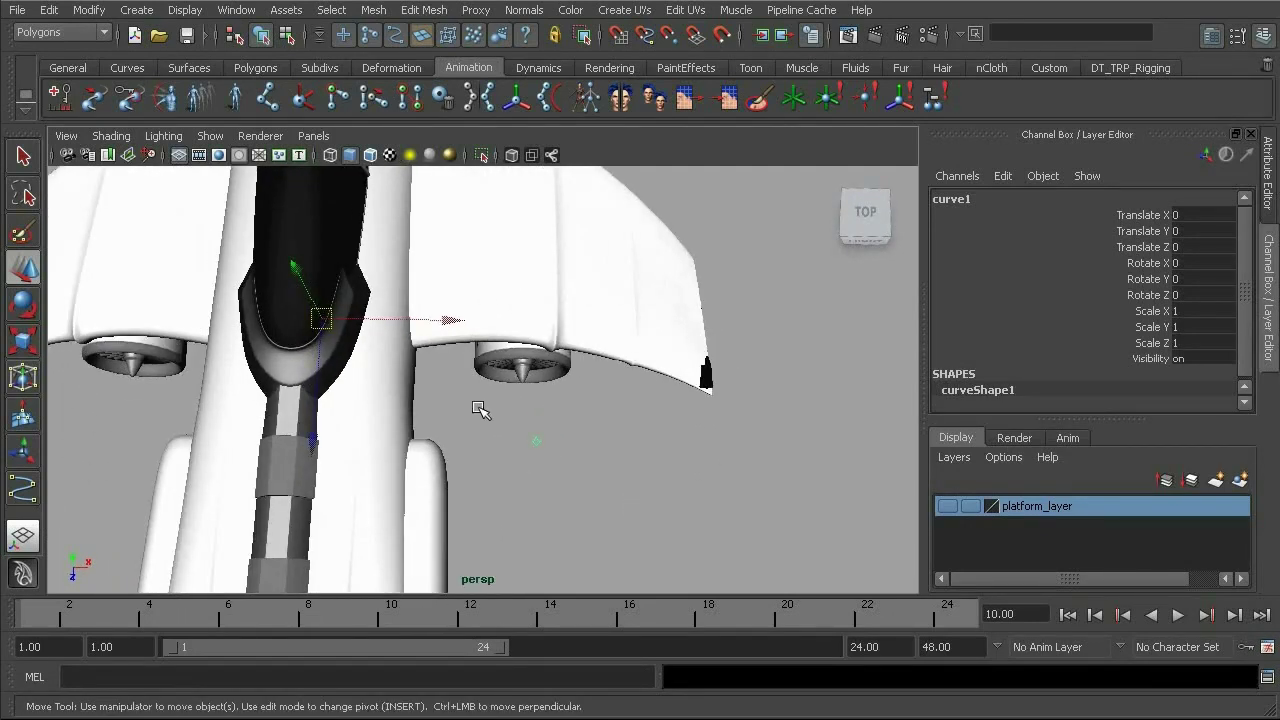
{"action": "left_click_drag", "start_coordinate": [480, 435], "coordinate": [461, 378], "text": "alt"}
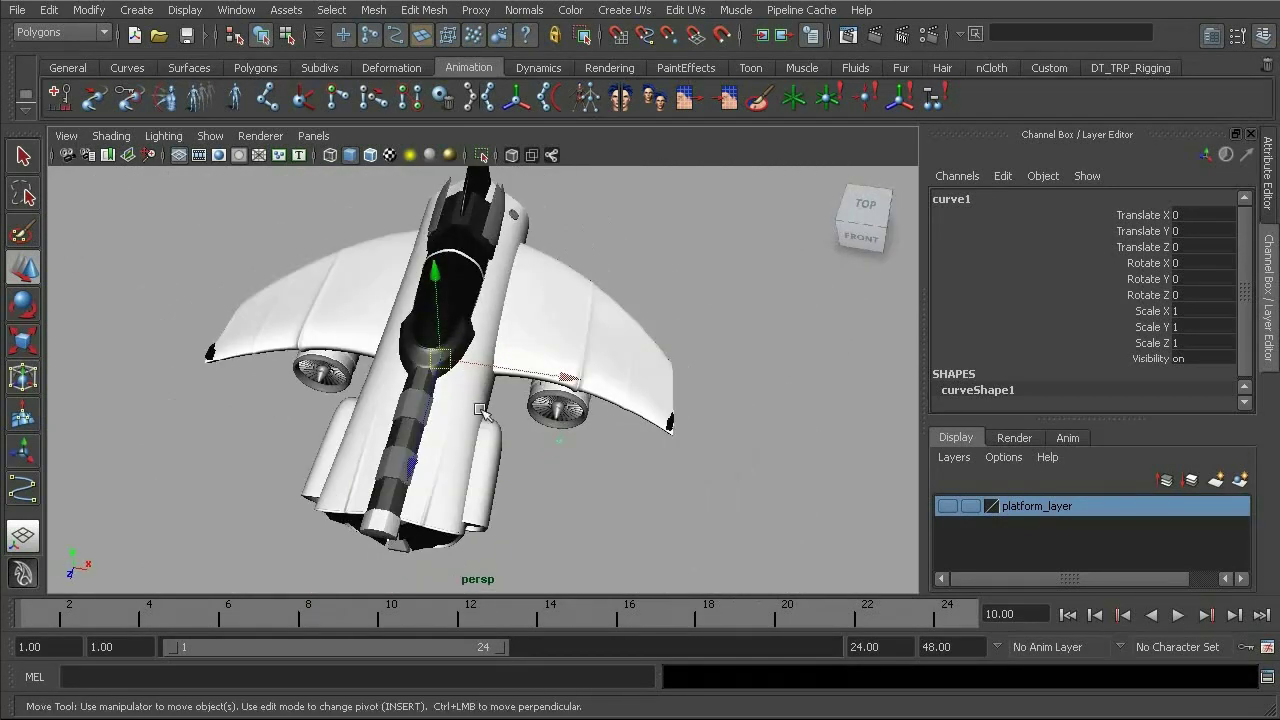
{"action": "right_click_drag", "start_coordinate": [590, 450], "coordinate": [620, 489], "text": "alt"}
{"action": "left_click_drag", "start_coordinate": [601, 473], "coordinate": [481, 453], "text": "alt"}
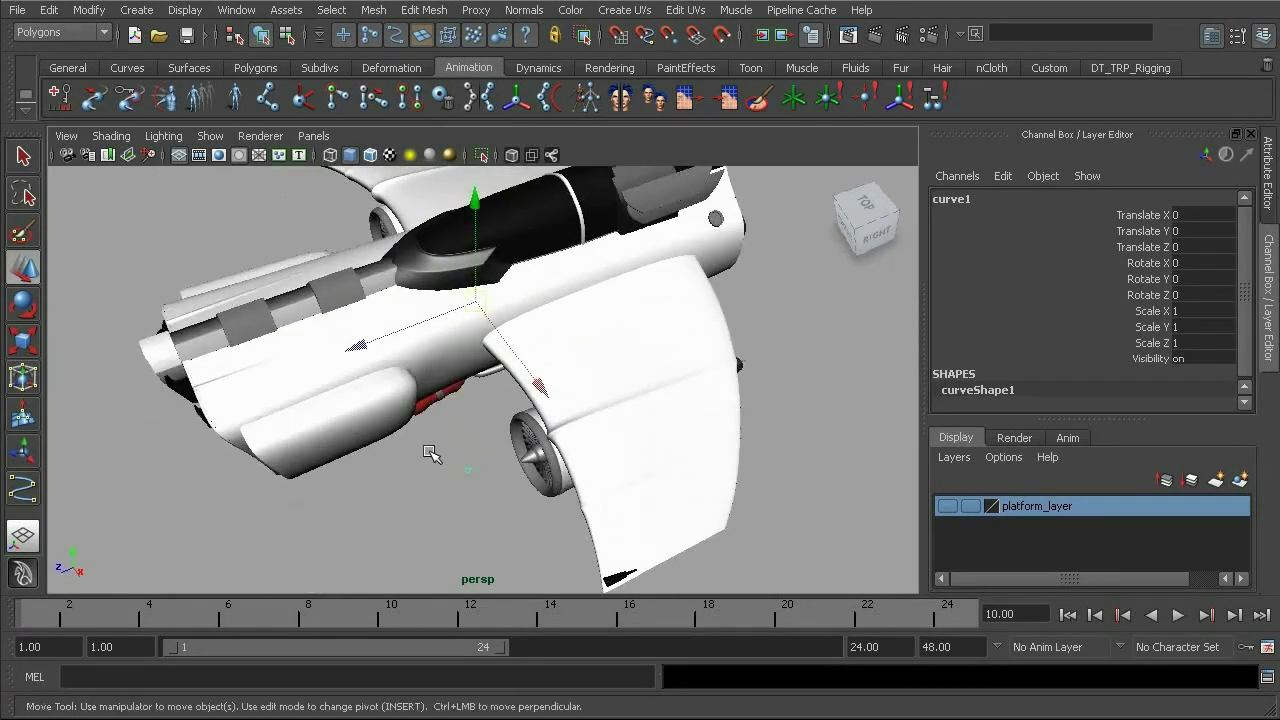
{"action": "left_click_drag", "start_coordinate": [433, 393], "coordinate": [552, 455], "text": "alt"}
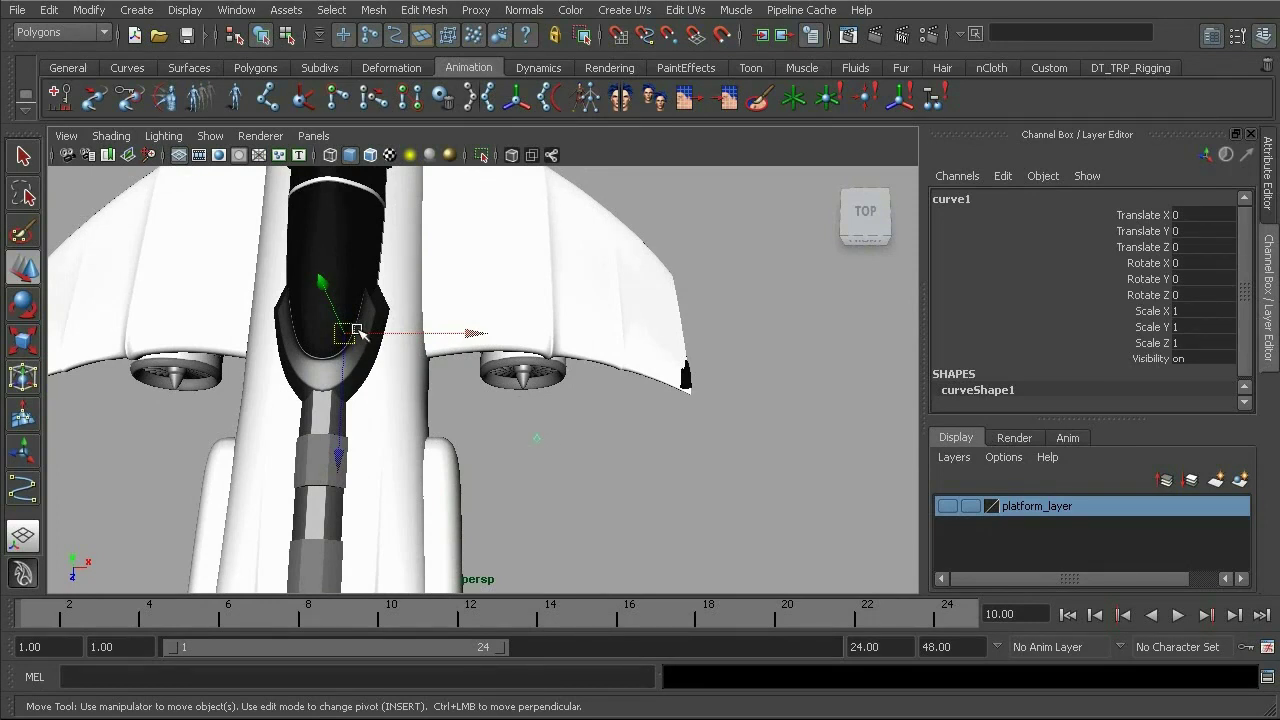
{"action": "left_click_drag", "start_coordinate": [360, 342], "coordinate": [360, 336], "text": "alt"}
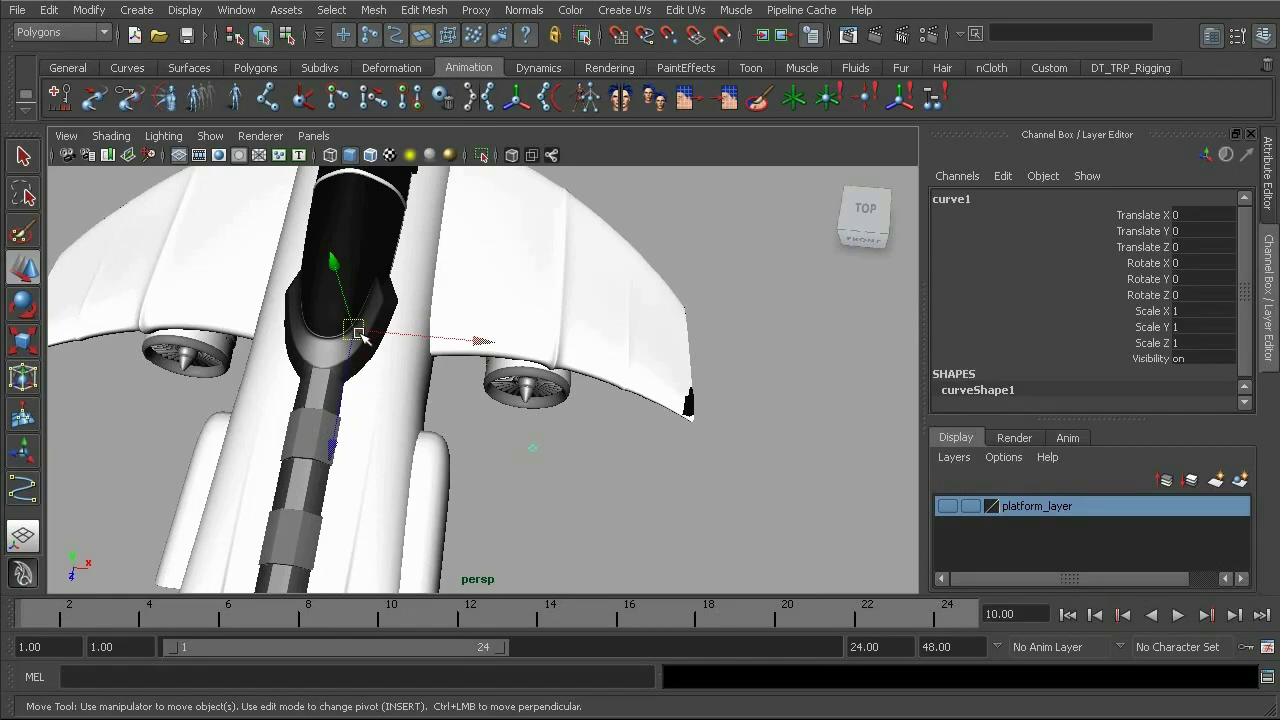
Display the viewport in wireframe and inspect the small curve in front of the engine up close
{"action": "key", "text": "4"}
{"action": "middle_click_drag", "start_coordinate": [350, 342], "coordinate": [519, 388], "text": "alt"}
{"action": "right_click_drag", "start_coordinate": [519, 388], "coordinate": [806, 468], "text": "alt"}
{"action": "middle_click_drag", "start_coordinate": [622, 378], "coordinate": [508, 386], "text": "alt"}
{"action": "left_click_drag", "start_coordinate": [604, 396], "coordinate": [562, 382], "text": "alt"}
{"action": "right_click_drag", "start_coordinate": [558, 382], "coordinate": [340, 325], "text": "alt"}
{"action": "right_click_drag", "start_coordinate": [586, 406], "coordinate": [540, 395], "text": "alt"}
{"action": "middle_click_drag", "start_coordinate": [510, 388], "coordinate": [455, 368], "text": "alt"}
{"action": "left_click_drag", "start_coordinate": [451, 366], "coordinate": [505, 380], "text": "alt"}
{"action": "right_click_drag", "start_coordinate": [450, 372], "coordinate": [683, 470], "text": "alt"}
{"action": "left_click_drag", "start_coordinate": [610, 450], "coordinate": [580, 416], "text": "alt"}
{"action": "middle_click_drag", "start_coordinate": [578, 414], "coordinate": [507, 360], "text": "alt"}
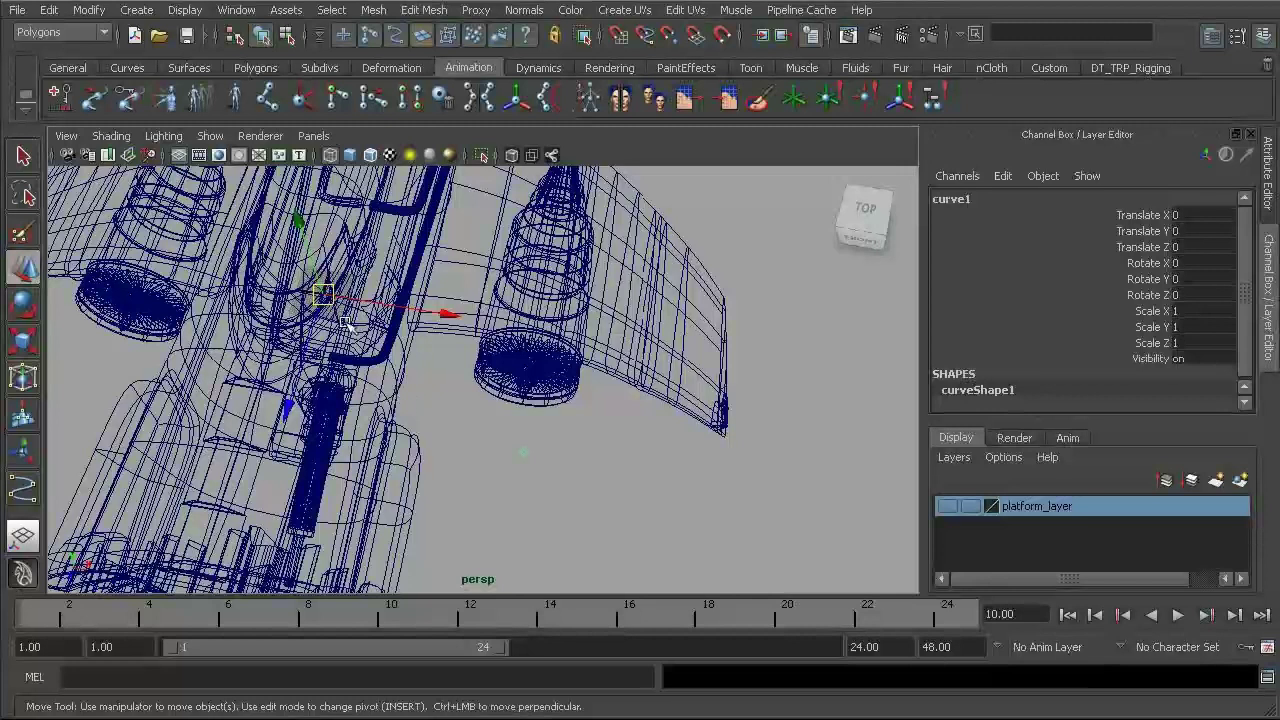
Scale the arrow-shaped curve uniformly to 1.708
{"action": "key", "text": "r"}
{"action": "mouse_move", "coordinate": [325, 293]}
{"action": "left_mouse_down"}
{"action": "mouse_move", "coordinate": [380, 305]}
{"action": "mouse_move", "coordinate": [340, 294]}
{"action": "left_mouse_up"}
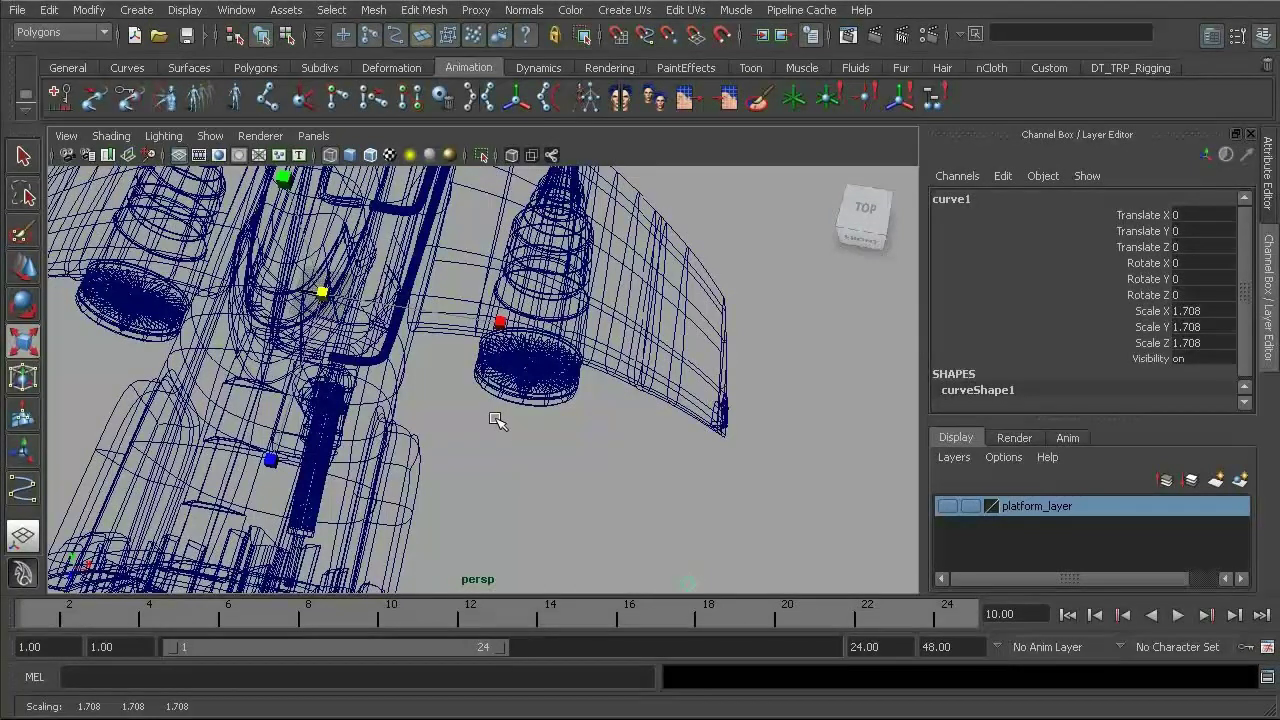
{"action": "middle_click_drag", "start_coordinate": [565, 450], "coordinate": [500, 413], "text": "alt"}
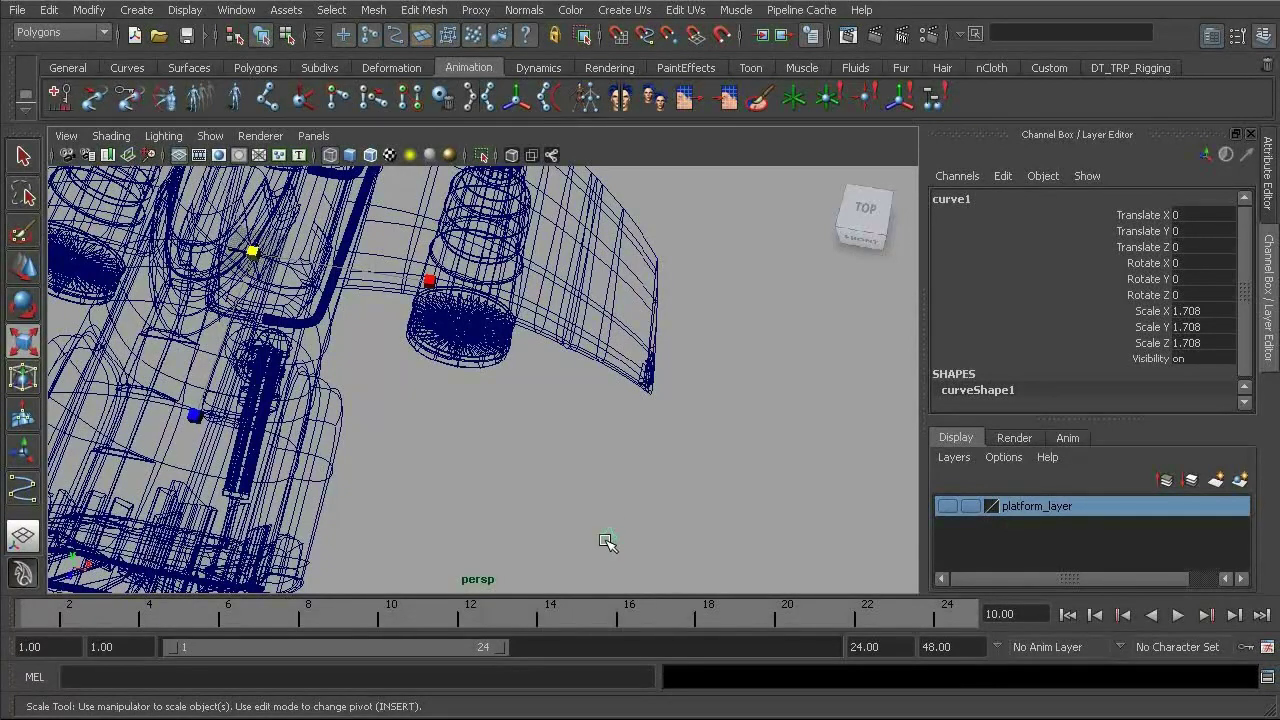
Center the curve's pivot and scale the curve uniformly to about 36.045
{"action": "left_click", "coordinate": [90, 15]}
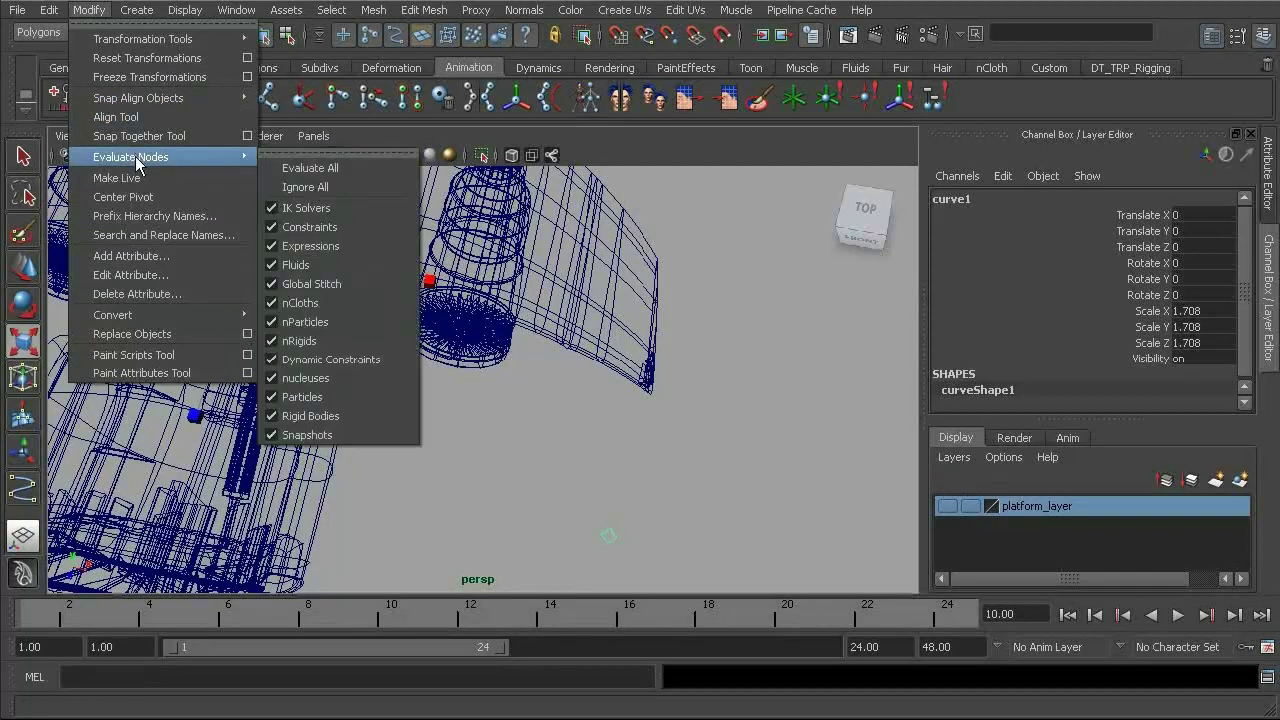
{"action": "left_click", "coordinate": [143, 190]}
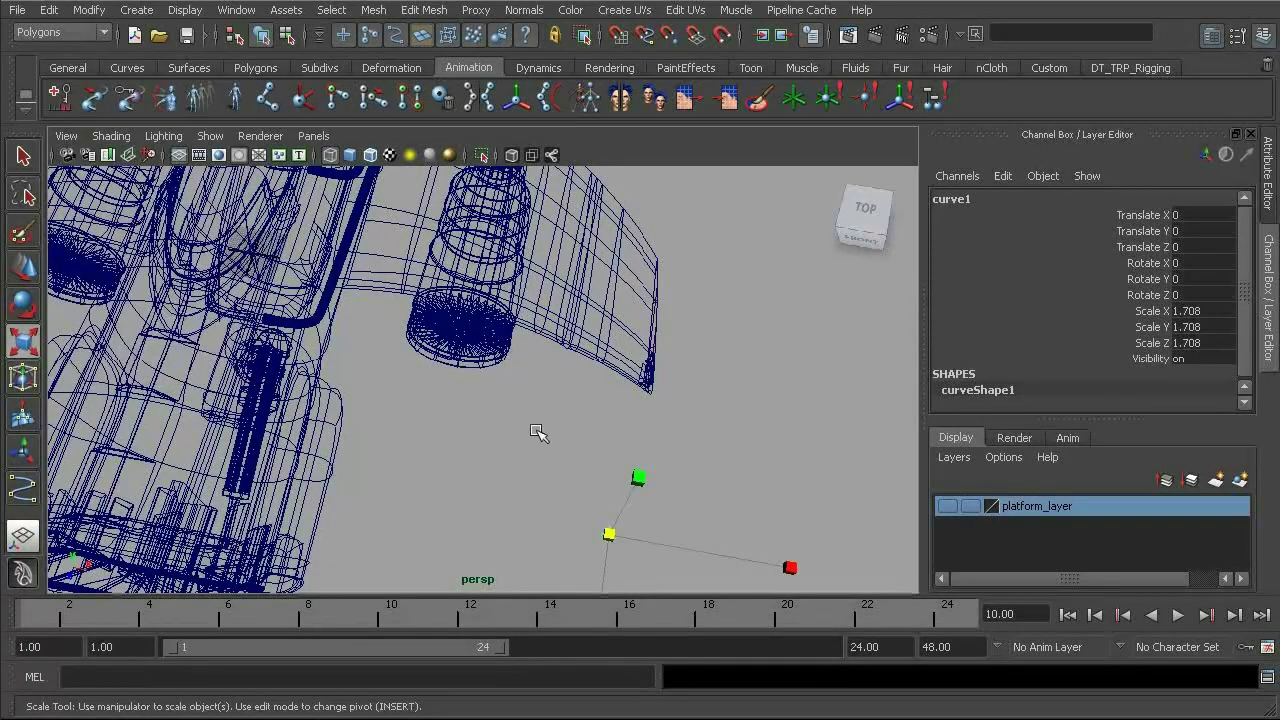
{"action": "middle_click_drag", "start_coordinate": [559, 420], "coordinate": [483, 371], "text": "alt"}
{"action": "left_click_drag", "start_coordinate": [557, 501], "coordinate": [645, 467]}
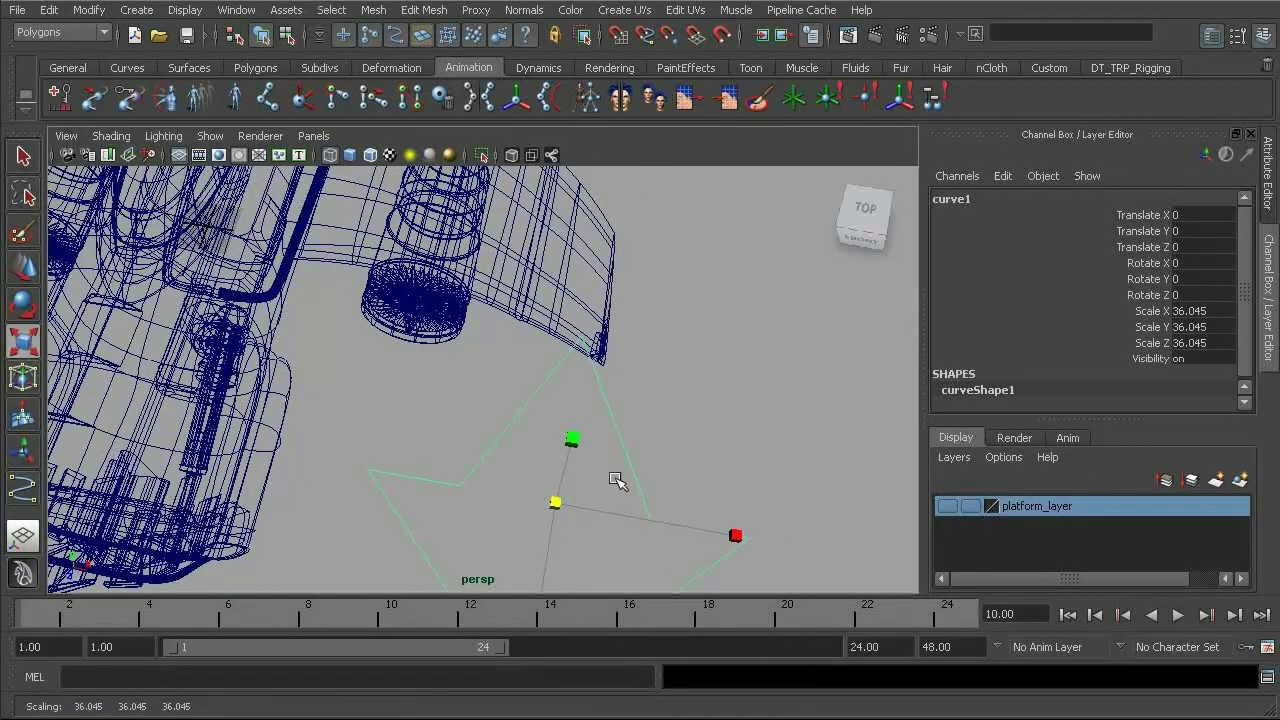
Enlarge the arrow-shaped curve uniformly to a scale of about 86.665 and return the viewport to shaded display
{"action": "left_click_drag", "start_coordinate": [555, 501], "coordinate": [850, 385]}
{"action": "left_click_drag", "start_coordinate": [558, 504], "coordinate": [674, 447]}
{"action": "right_click_drag", "start_coordinate": [635, 455], "coordinate": [440, 392], "text": "alt"}
{"action": "middle_click_drag", "start_coordinate": [440, 392], "coordinate": [443, 369], "text": "alt"}
{"action": "left_click_drag", "start_coordinate": [440, 371], "coordinate": [449, 397], "text": "alt"}
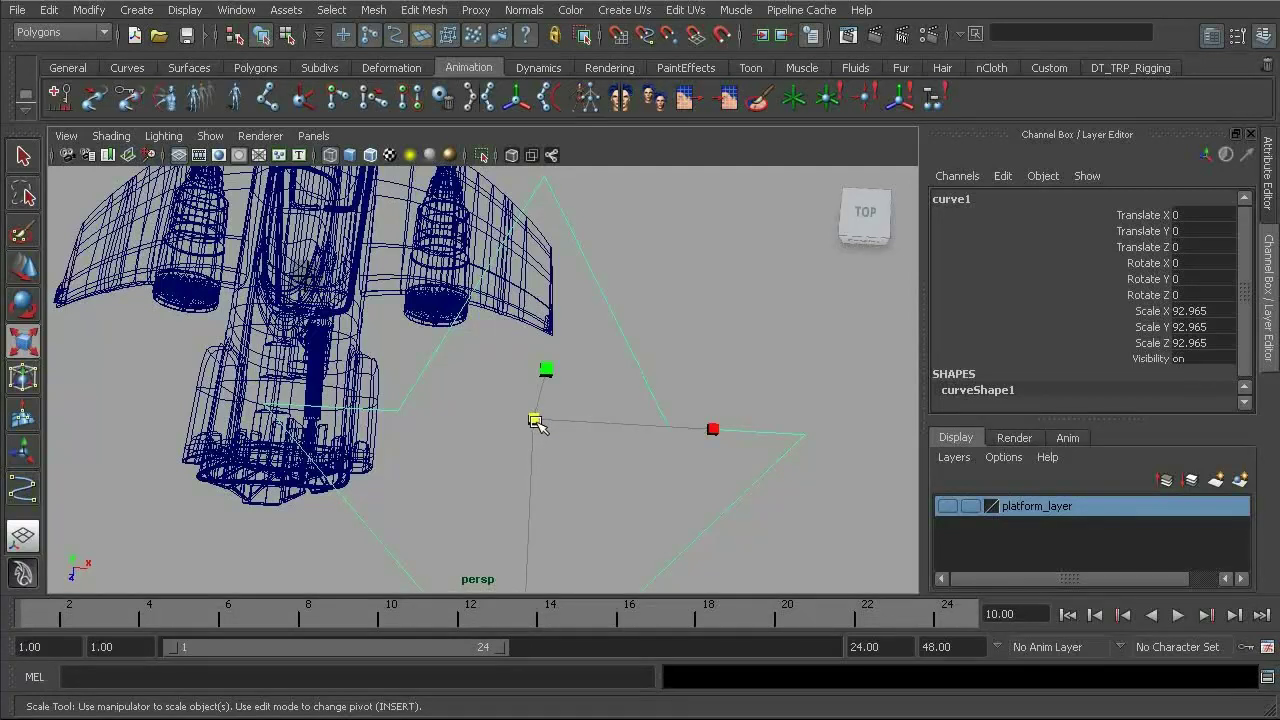
{"action": "key", "text": "5"}
{"action": "mouse_move", "coordinate": [531, 420]}
{"action": "left_mouse_down", "text": "alt"}
{"action": "mouse_move", "coordinate": [551, 449]}
{"action": "mouse_move", "coordinate": [472, 459]}
{"action": "mouse_move", "coordinate": [526, 457]}
{"action": "mouse_move", "coordinate": [531, 441]}
{"action": "left_mouse_up", "text": "alt"}
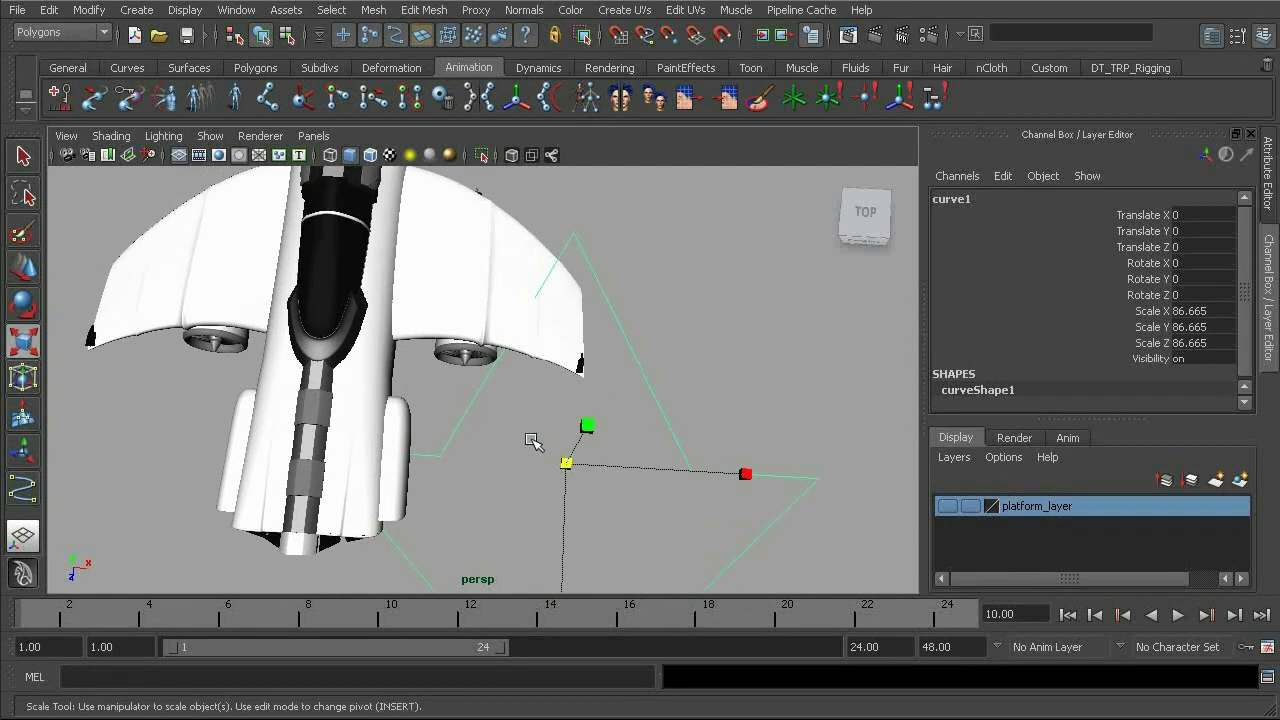
Move the curve over the ship's body to about Translate X -171.665 and Translate Z -97.11
{"action": "key", "text": "w"}
{"action": "left_click_drag", "start_coordinate": [663, 470], "coordinate": [410, 380]}
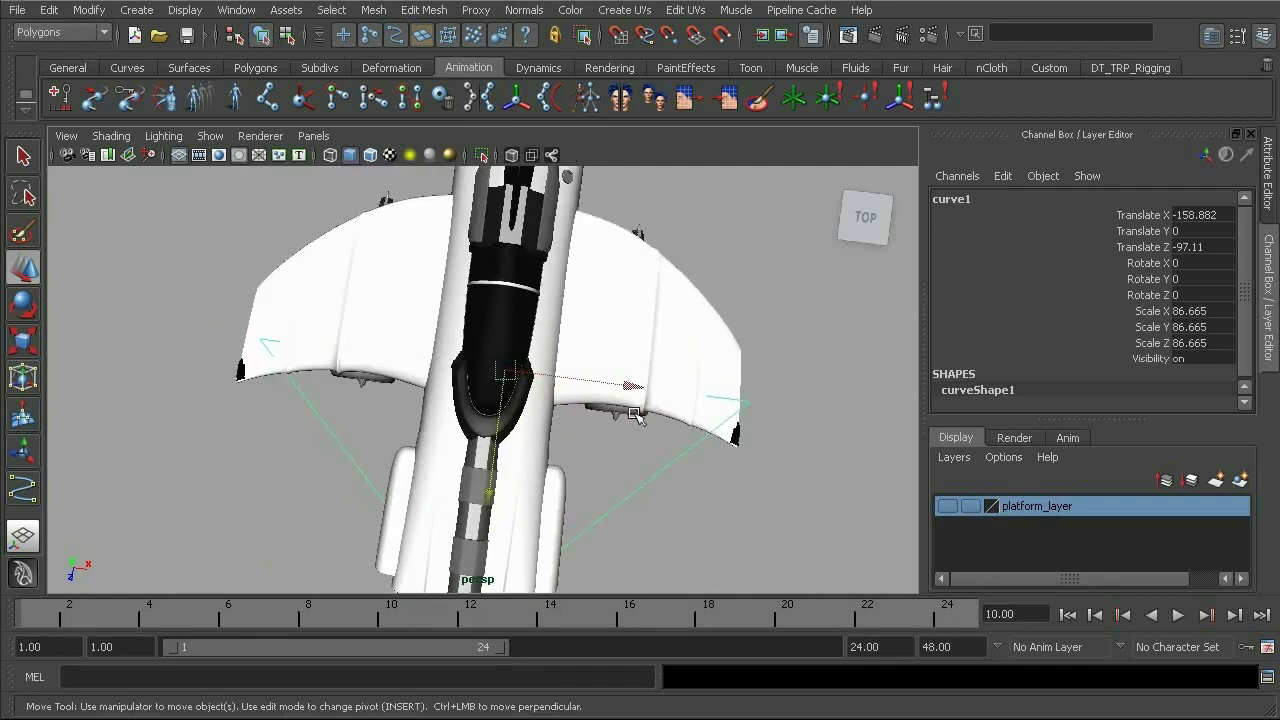
{"action": "left_click_drag", "start_coordinate": [634, 386], "coordinate": [614, 381]}
{"action": "left_click_drag", "start_coordinate": [548, 338], "coordinate": [478, 360], "text": "alt"}
{"action": "left_click_drag", "start_coordinate": [458, 420], "coordinate": [608, 399], "text": "alt"}
Scale the curve uniformly to about 101.368 and shift it sideways to about Translate X -166.727
{"action": "key", "text": "r"}
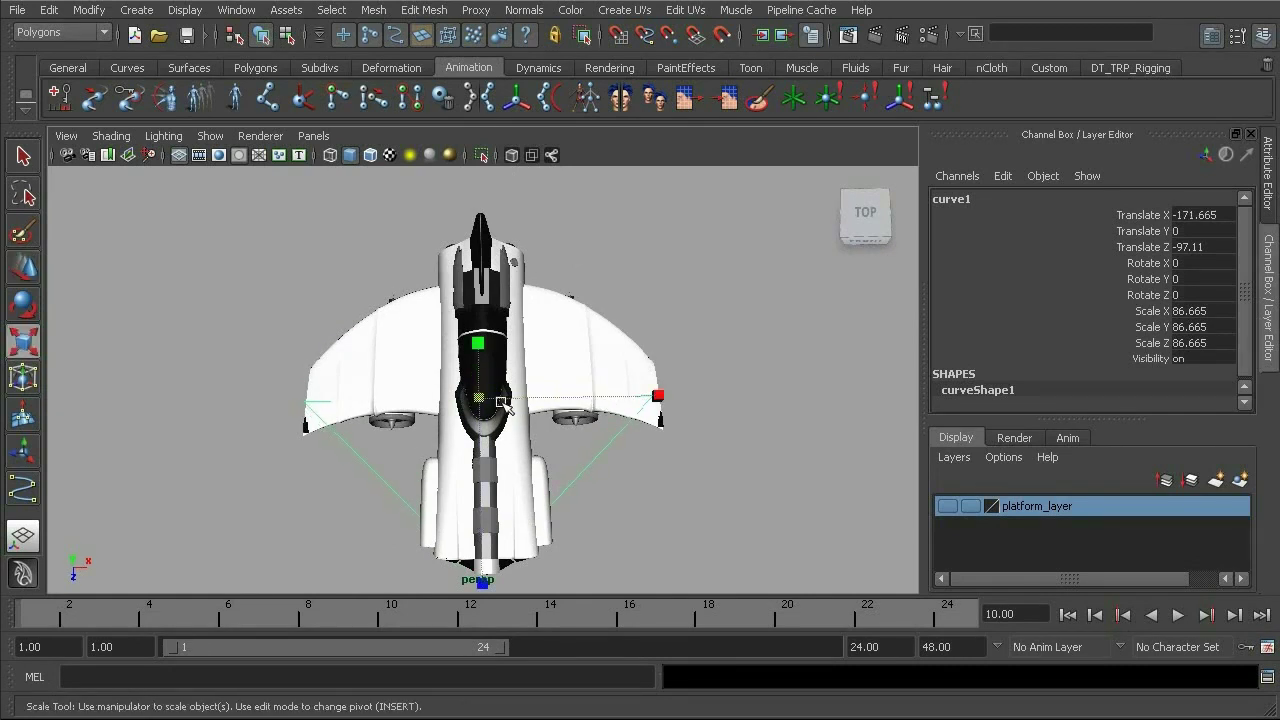
{"action": "left_click_drag", "start_coordinate": [481, 402], "coordinate": [420, 429]}
{"action": "key", "text": "w"}
{"action": "right_click_drag", "start_coordinate": [422, 430], "coordinate": [491, 420], "text": "alt"}
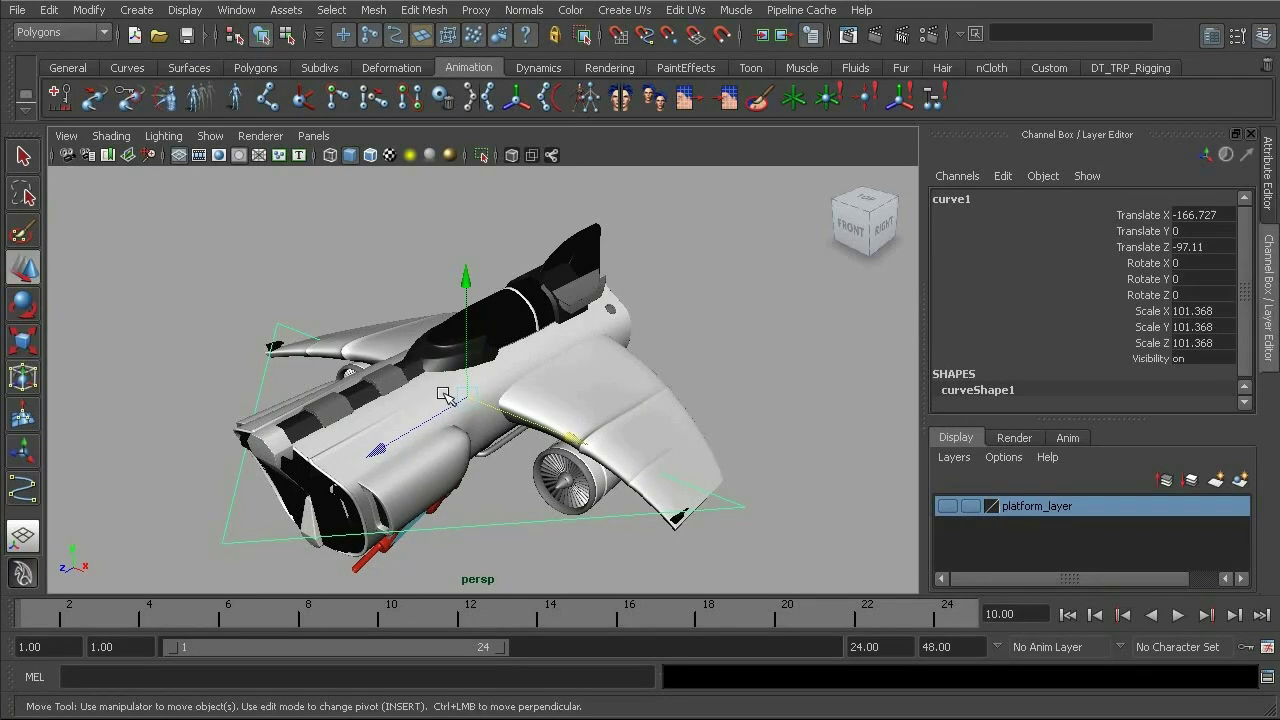
Open the Outliner and select the ship group
{"action": "left_click", "coordinate": [236, 11]}
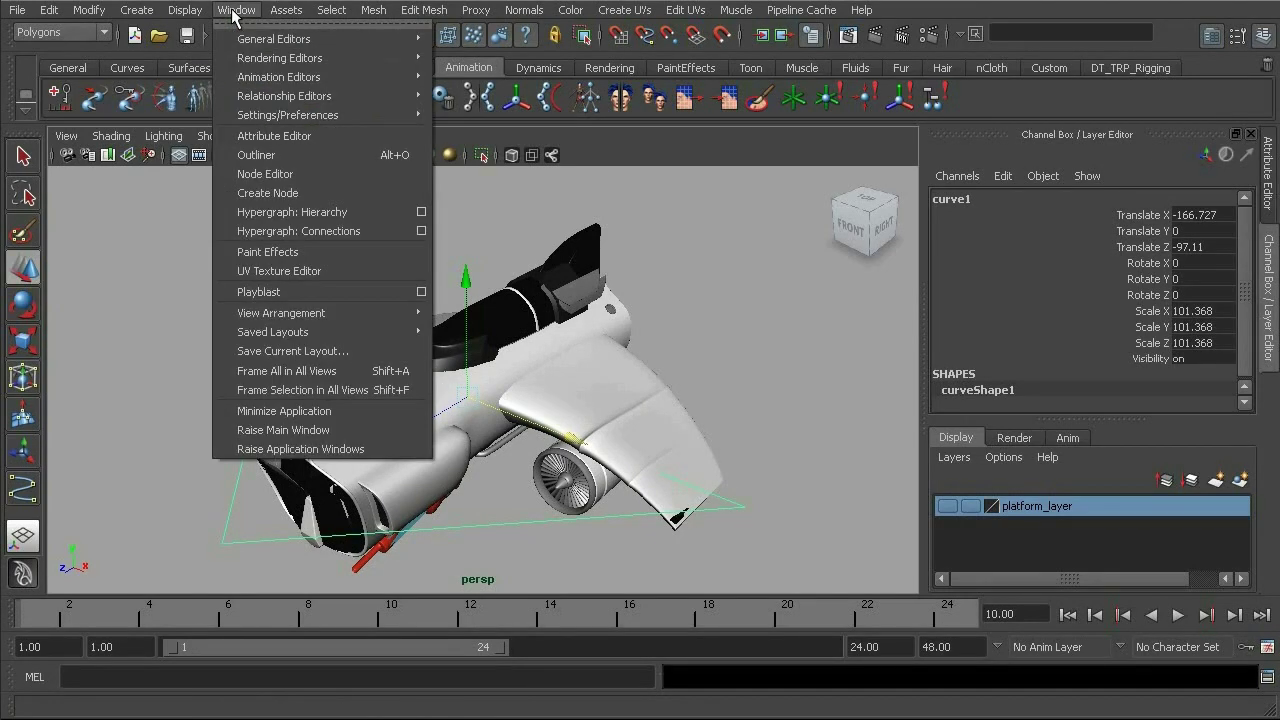
{"action": "left_click", "coordinate": [290, 158]}
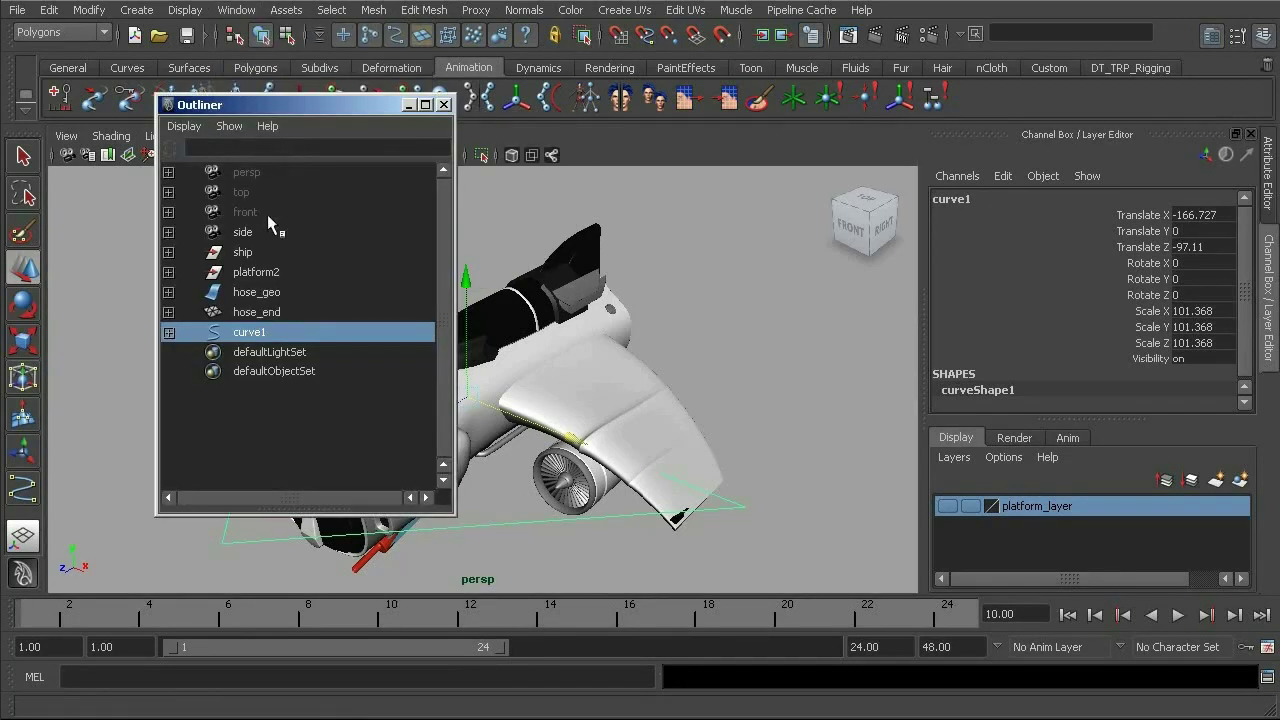
{"action": "left_click", "coordinate": [243, 253]}
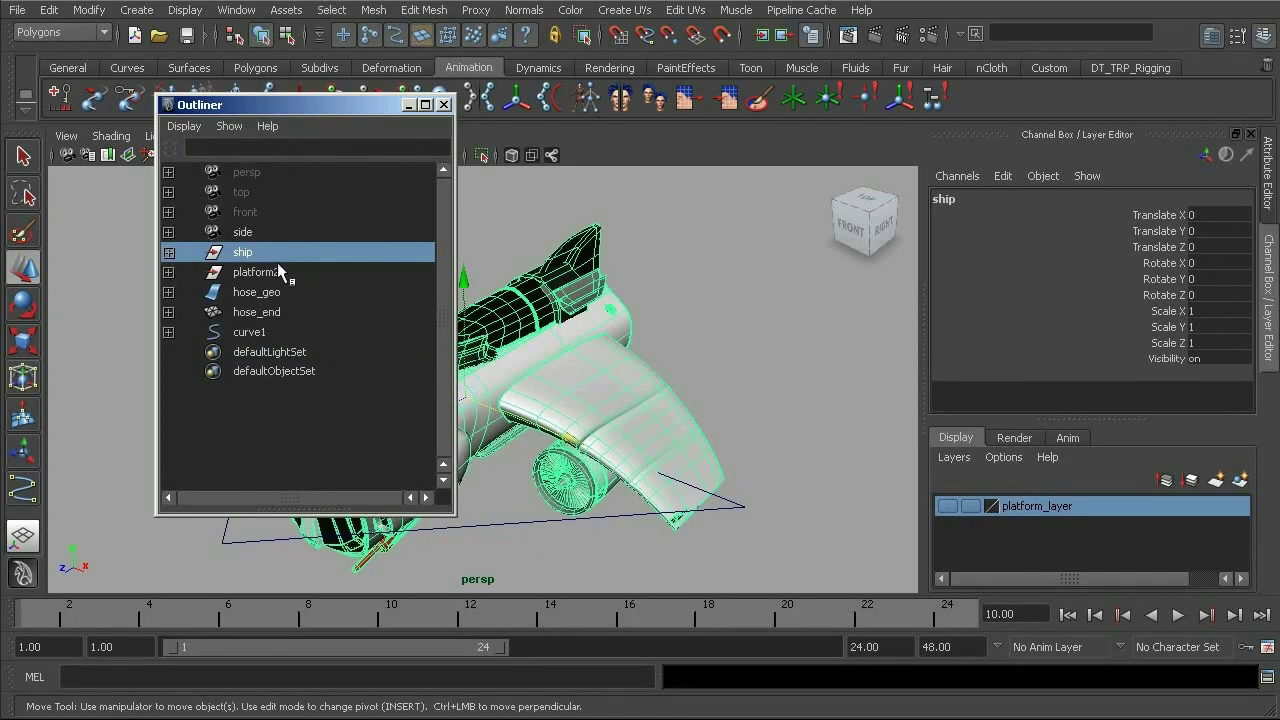
Examine the ship group's pivot location relative to the grid origin up close in wireframe display
{"action": "middle_click_drag", "start_coordinate": [591, 397], "coordinate": [640, 402], "text": "alt"}
{"action": "left_click_drag", "start_coordinate": [640, 402], "coordinate": [637, 419], "text": "alt"}
{"action": "mouse_move", "coordinate": [637, 419]}
{"action": "right_mouse_down", "text": "alt"}
{"action": "mouse_move", "coordinate": [677, 438]}
{"action": "mouse_move", "coordinate": [592, 418]}
{"action": "right_mouse_up", "text": "alt"}
{"action": "key", "text": "4"}
{"action": "middle_click_drag", "start_coordinate": [592, 418], "coordinate": [597, 449], "text": "alt"}
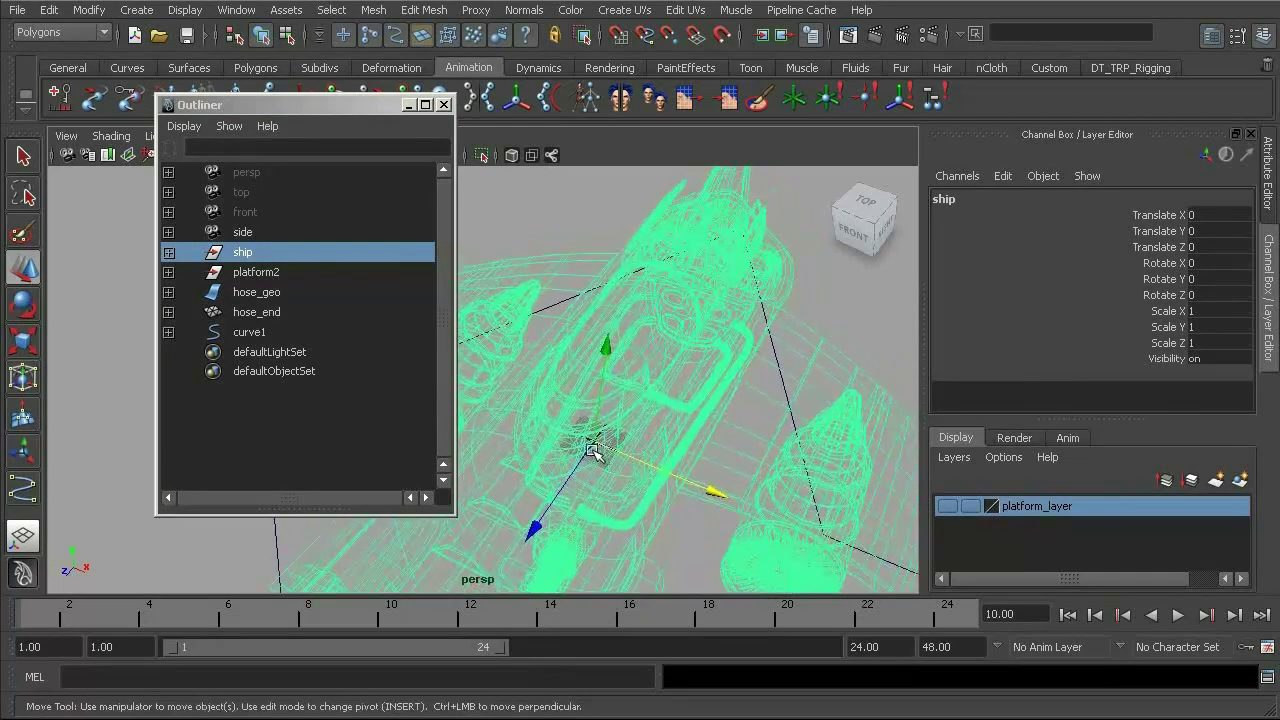
{"action": "right_click_drag", "start_coordinate": [597, 449], "coordinate": [731, 526], "text": "alt"}
{"action": "middle_click_drag", "start_coordinate": [731, 526], "coordinate": [650, 448], "text": "alt"}
{"action": "mouse_move", "coordinate": [650, 448]}
{"action": "right_mouse_down", "text": "alt"}
{"action": "mouse_move", "coordinate": [593, 421]}
{"action": "mouse_move", "coordinate": [686, 443]}
{"action": "mouse_move", "coordinate": [729, 480]}
{"action": "mouse_move", "coordinate": [686, 457]}
{"action": "right_mouse_up", "text": "alt"}
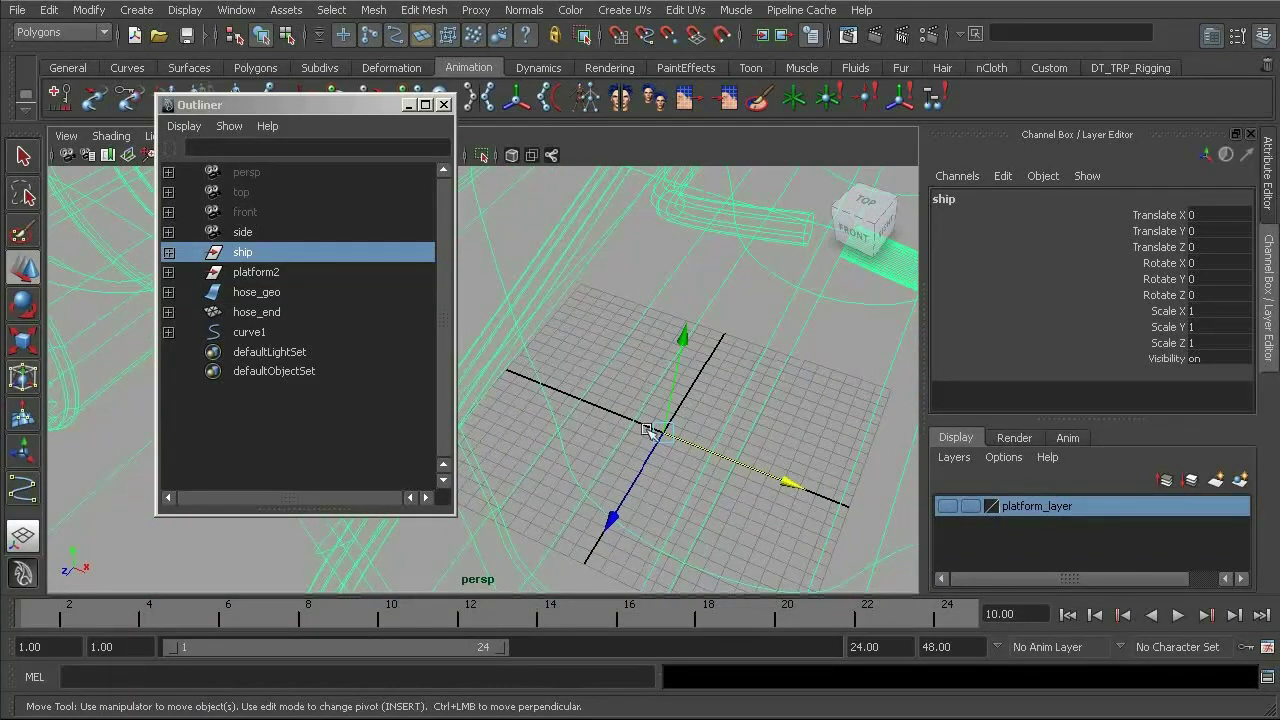
{"action": "right_click_drag", "start_coordinate": [711, 433], "coordinate": [835, 517], "text": "alt"}
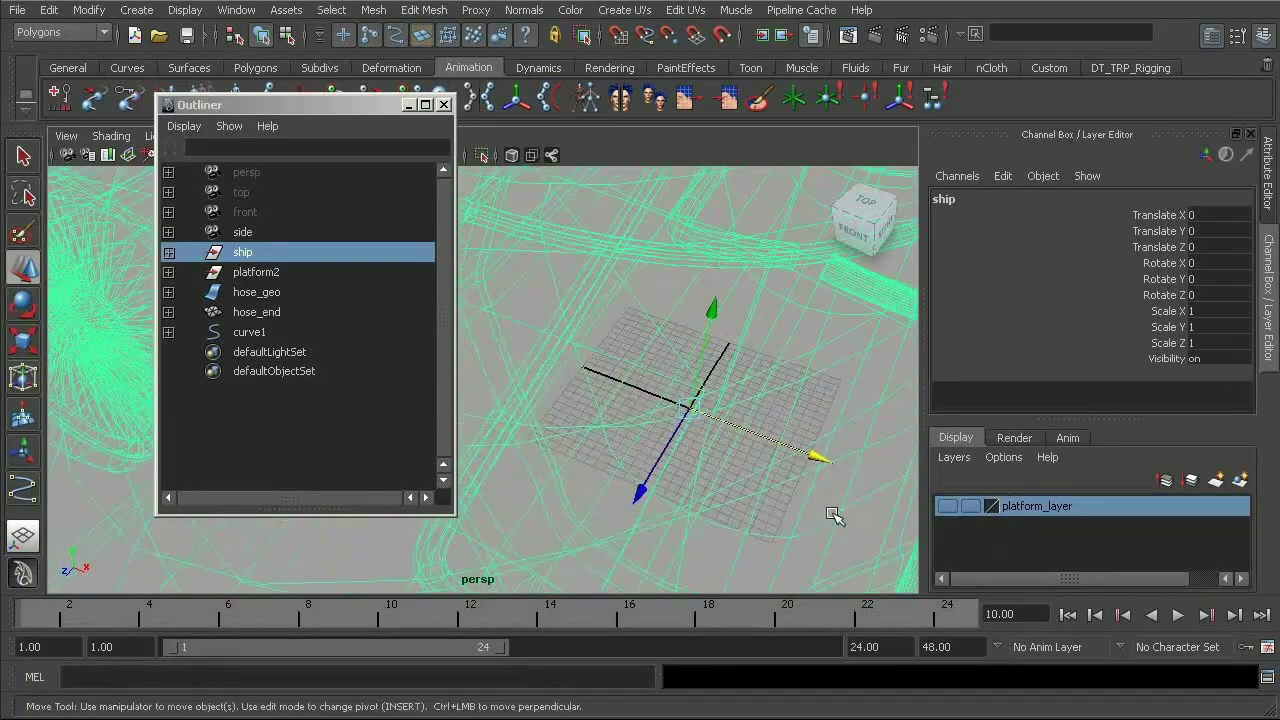
{"action": "middle_click_drag", "start_coordinate": [704, 430], "coordinate": [577, 424], "text": "alt"}
{"action": "right_click_drag", "start_coordinate": [520, 412], "coordinate": [470, 340], "text": "alt"}
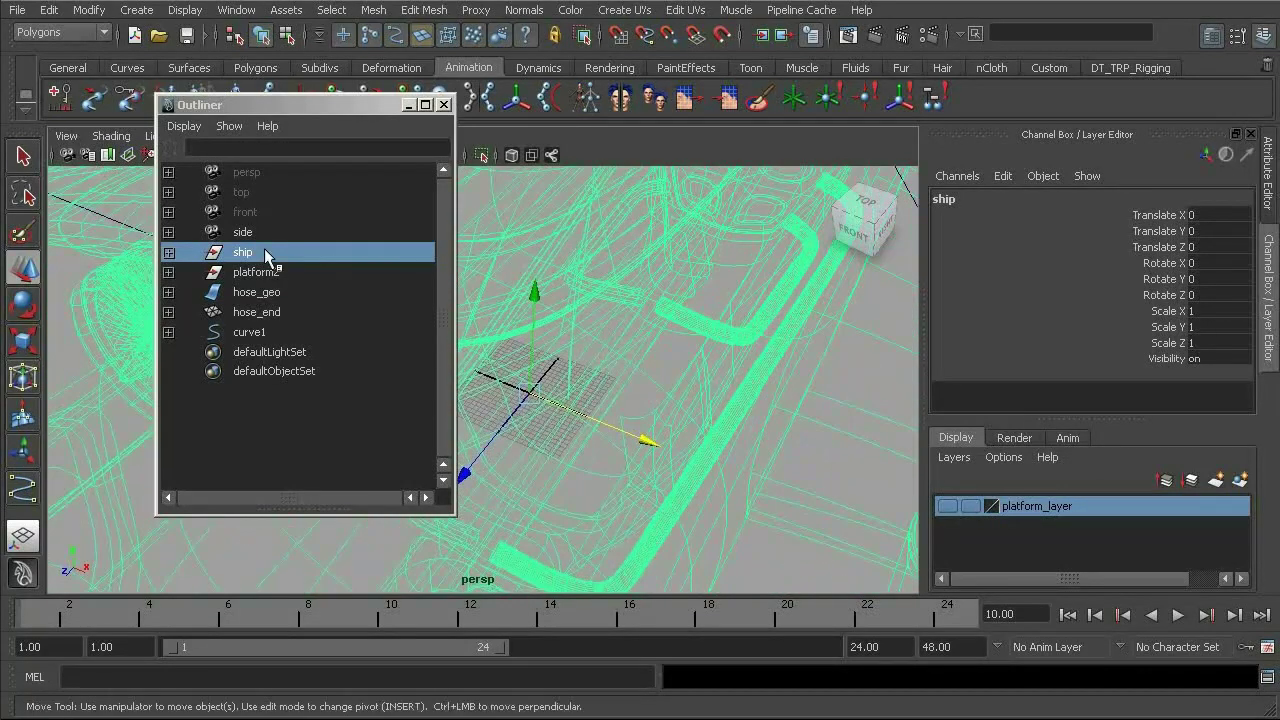
Display the local rotation axes of the ship group
{"action": "left_click_drag", "start_coordinate": [300, 105], "coordinate": [273, 142]}
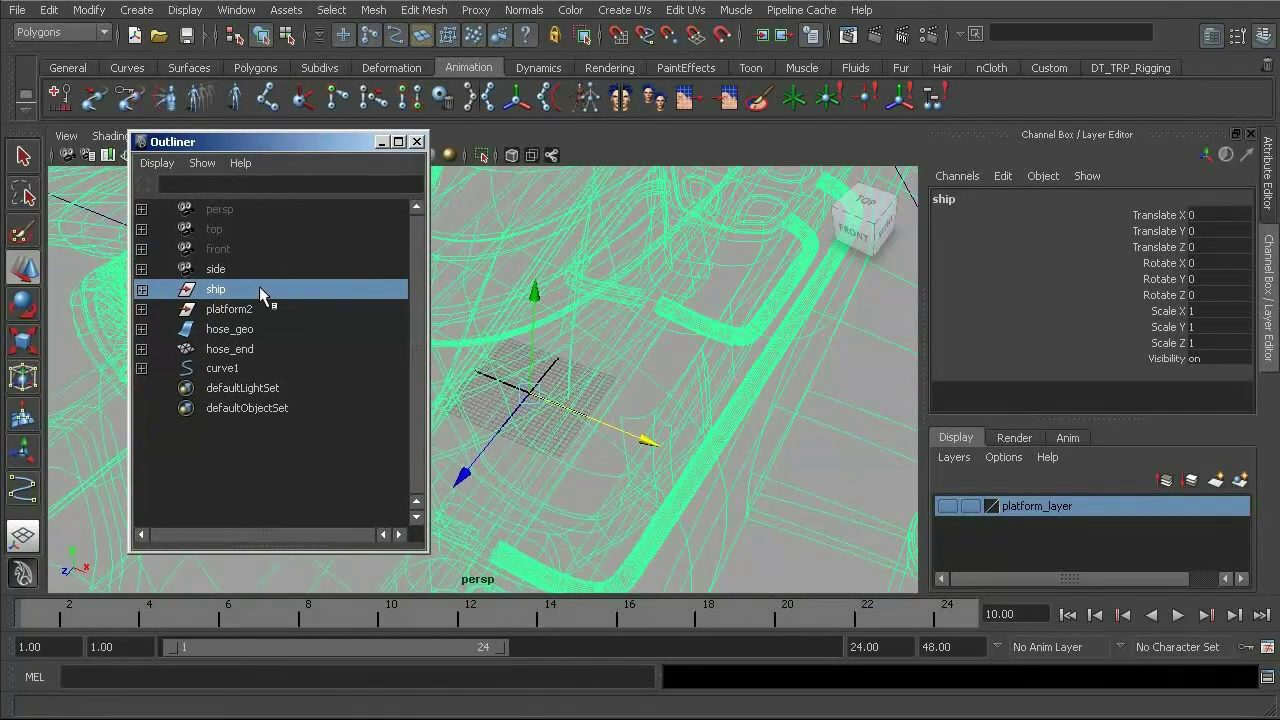
{"action": "left_click", "coordinate": [185, 10]}
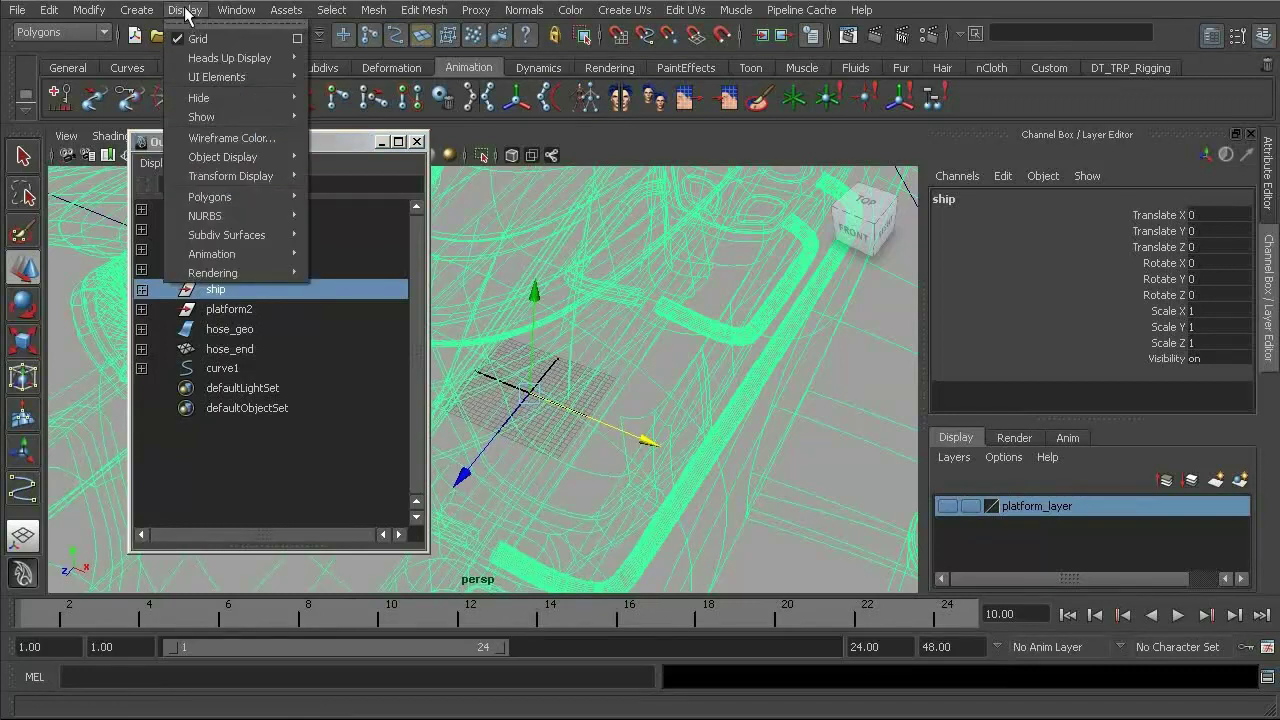
{"action": "mouse_move", "coordinate": [236, 187]}
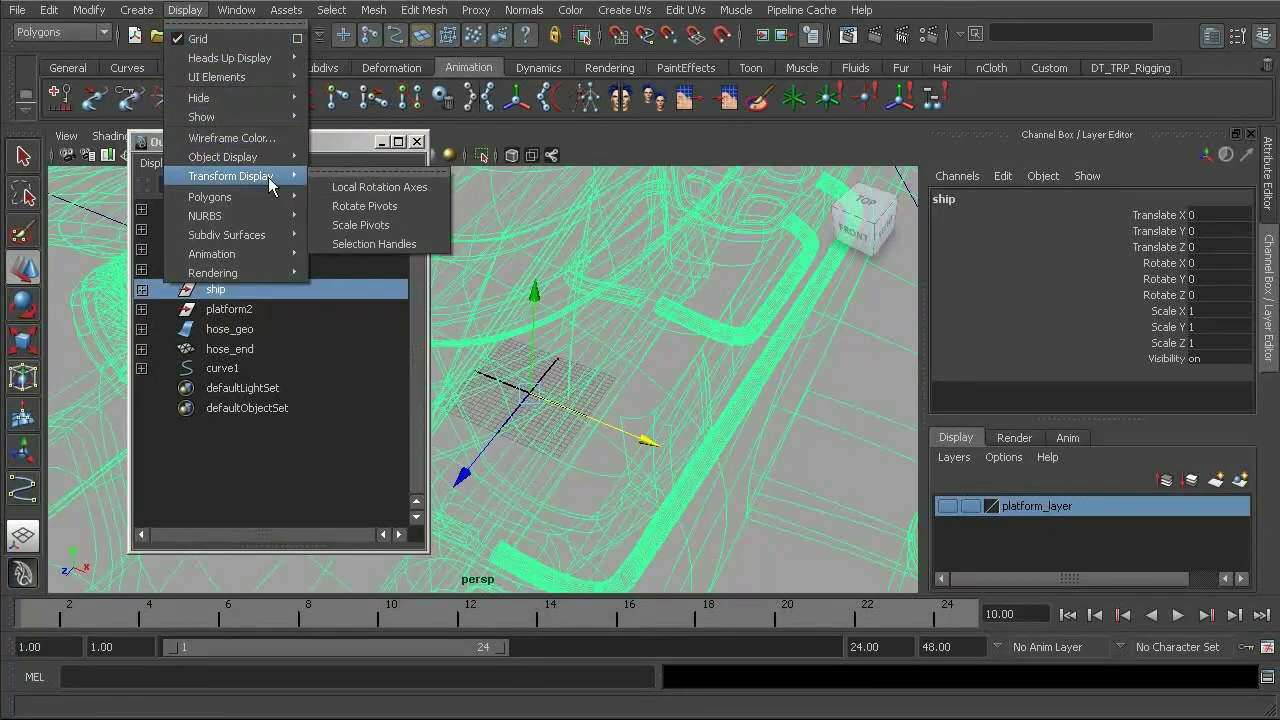
{"action": "left_click", "coordinate": [345, 188]}
{"action": "right_click_drag", "start_coordinate": [560, 409], "coordinate": [724, 457], "text": "alt"}
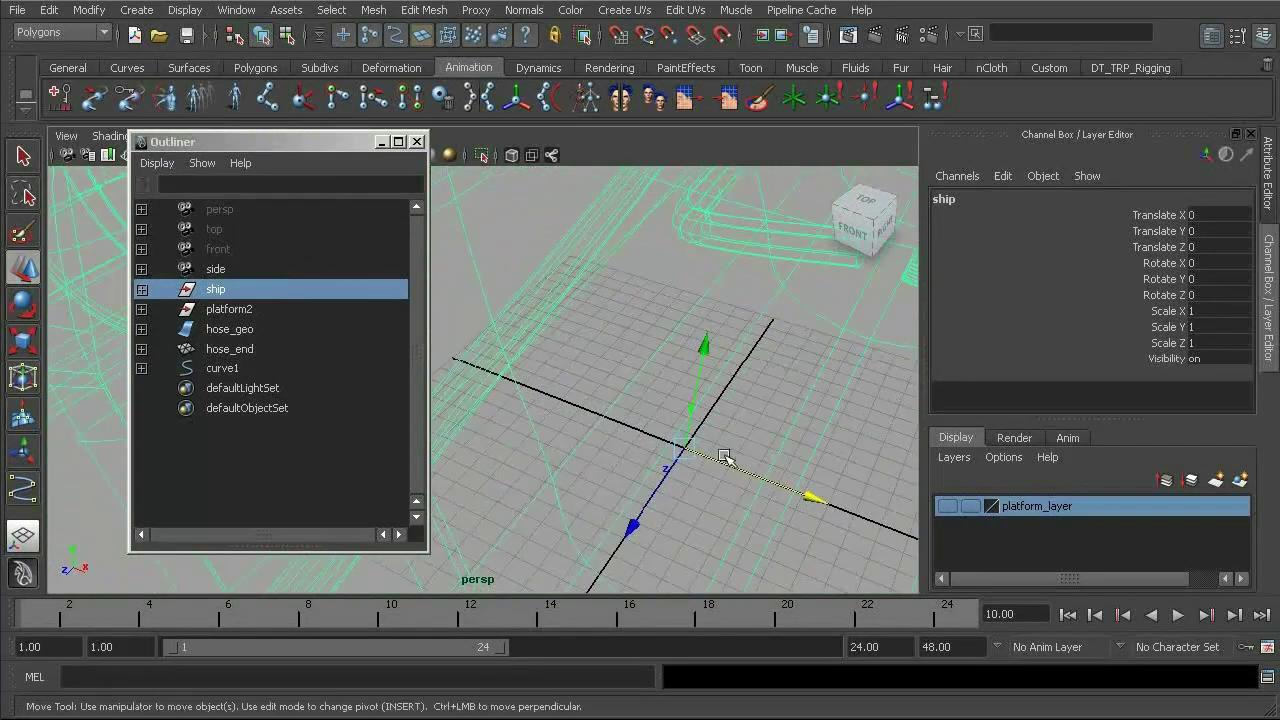
{"action": "right_click_drag", "start_coordinate": [683, 406], "coordinate": [640, 393], "text": "alt"}
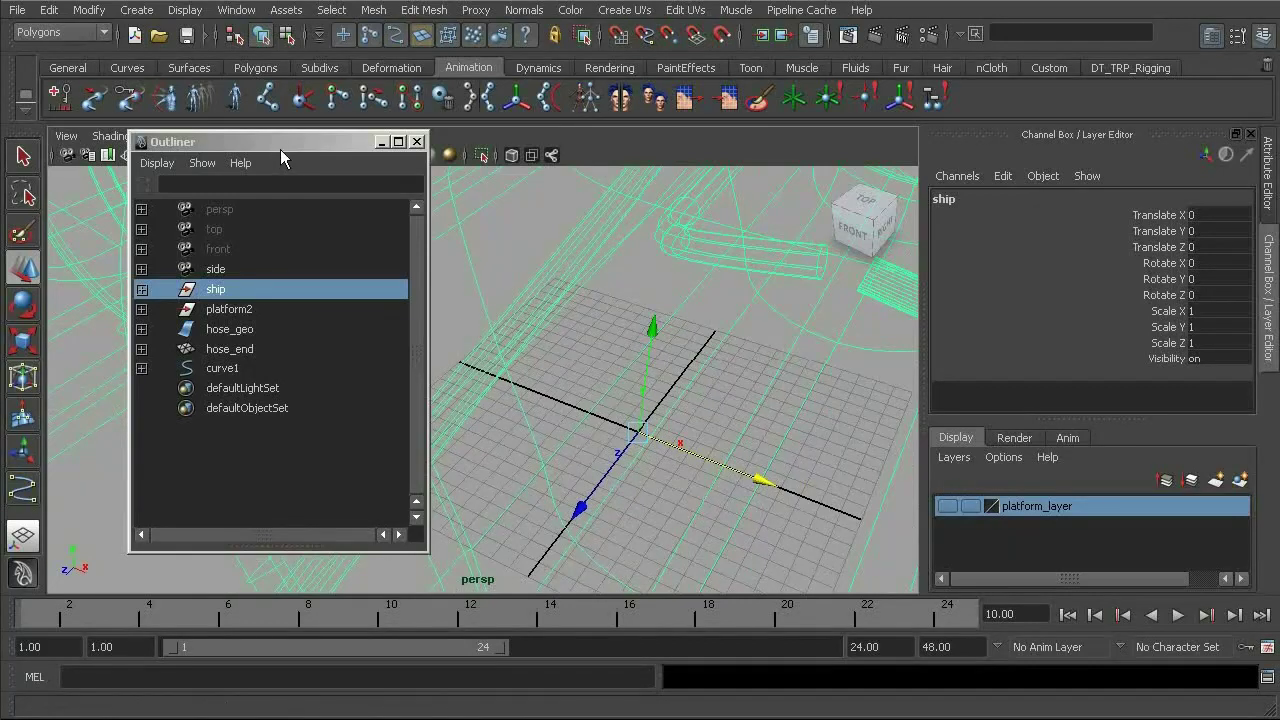
{"action": "left_click_drag", "start_coordinate": [282, 146], "coordinate": [253, 236]}
{"action": "left_click", "coordinate": [211, 136]}
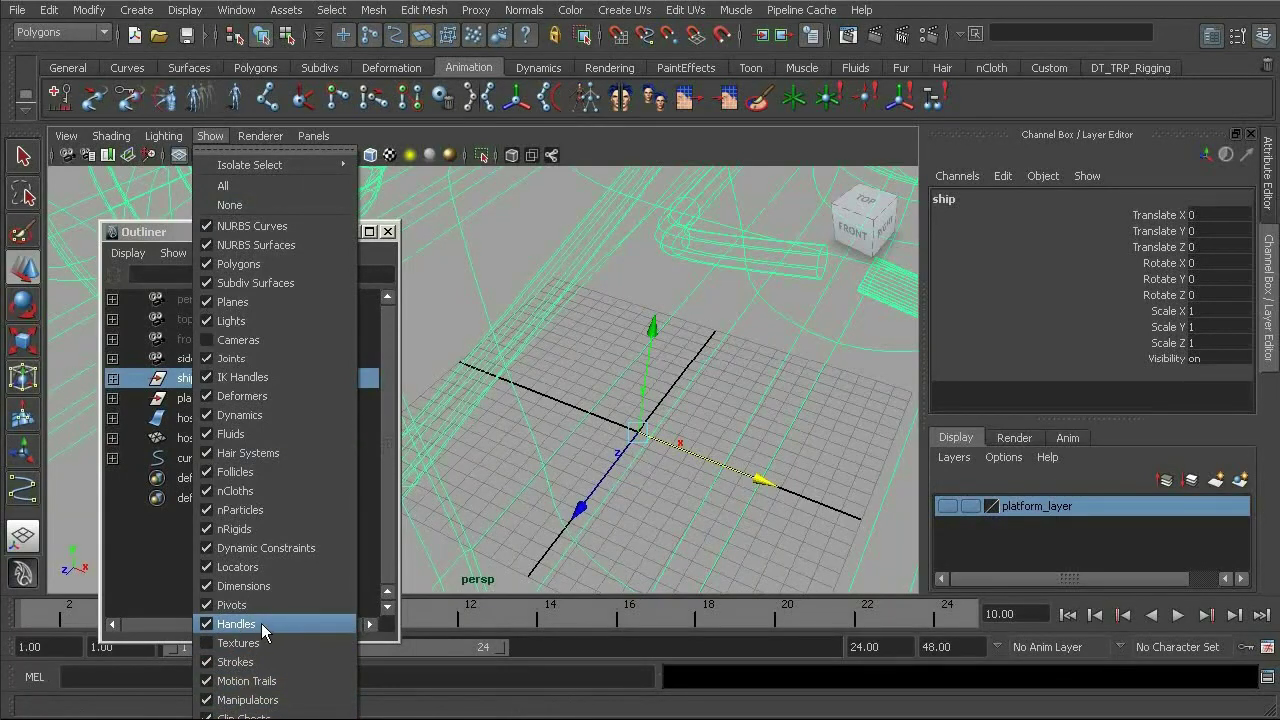
{"action": "left_click", "coordinate": [632, 149]}
Move the arrow-shaped curve with point snapping so its pivot sits on the ship's local rotation axes at the grid origin
{"action": "middle_click_drag", "start_coordinate": [653, 455], "coordinate": [528, 428], "text": "alt"}
{"action": "right_click_drag", "start_coordinate": [572, 445], "coordinate": [528, 390], "text": "alt"}
{"action": "left_click_drag", "start_coordinate": [531, 395], "coordinate": [857, 303], "text": "alt"}
{"action": "left_click", "coordinate": [857, 283]}
{"action": "middle_click_drag", "start_coordinate": [620, 410], "coordinate": [663, 411], "text": "alt"}
{"action": "right_click_drag", "start_coordinate": [640, 430], "coordinate": [814, 508], "text": "alt"}
{"action": "middle_click_drag", "start_coordinate": [814, 508], "coordinate": [739, 500], "text": "alt"}
{"action": "right_click_drag", "start_coordinate": [572, 424], "coordinate": [694, 430], "text": "alt"}
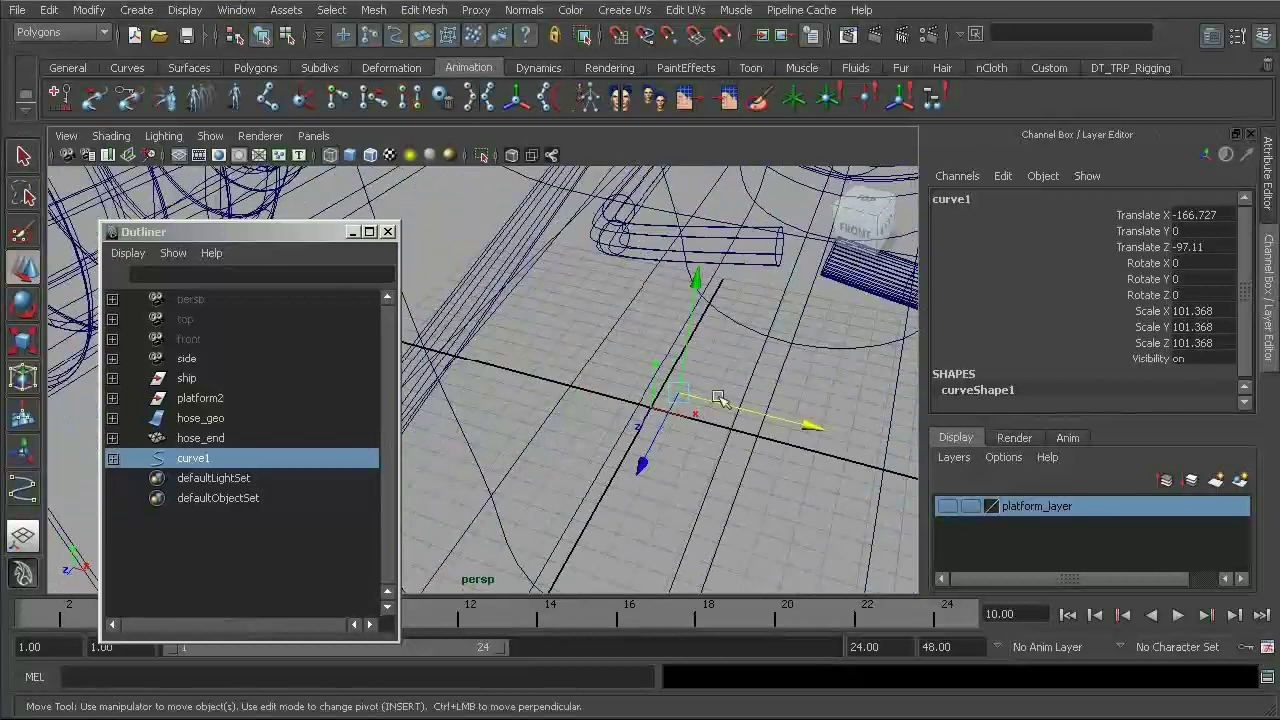
{"action": "mouse_move", "coordinate": [695, 425]}
{"action": "left_mouse_down", "text": "alt"}
{"action": "mouse_move", "coordinate": [640, 415]}
{"action": "mouse_move", "coordinate": [666, 400]}
{"action": "mouse_move", "coordinate": [700, 429]}
{"action": "mouse_move", "coordinate": [650, 440]}
{"action": "mouse_move", "coordinate": [694, 433]}
{"action": "left_mouse_up", "text": "alt"}
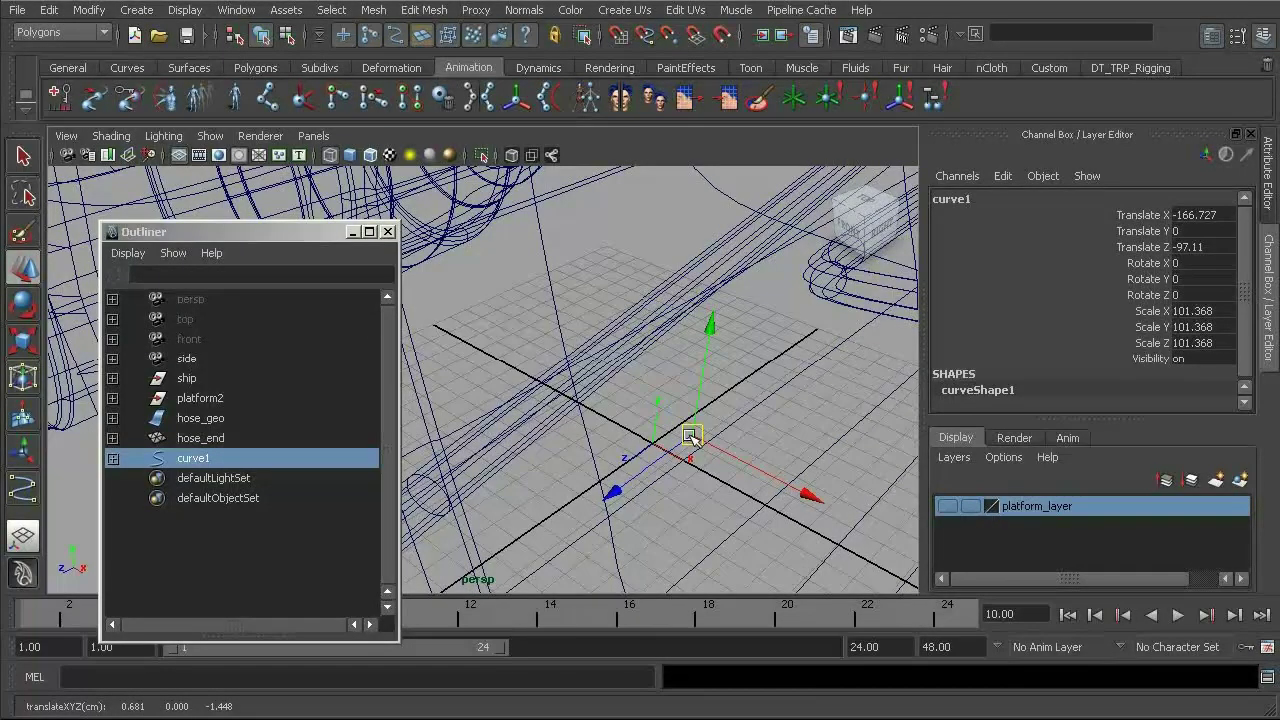
{"action": "key", "text": "v"}
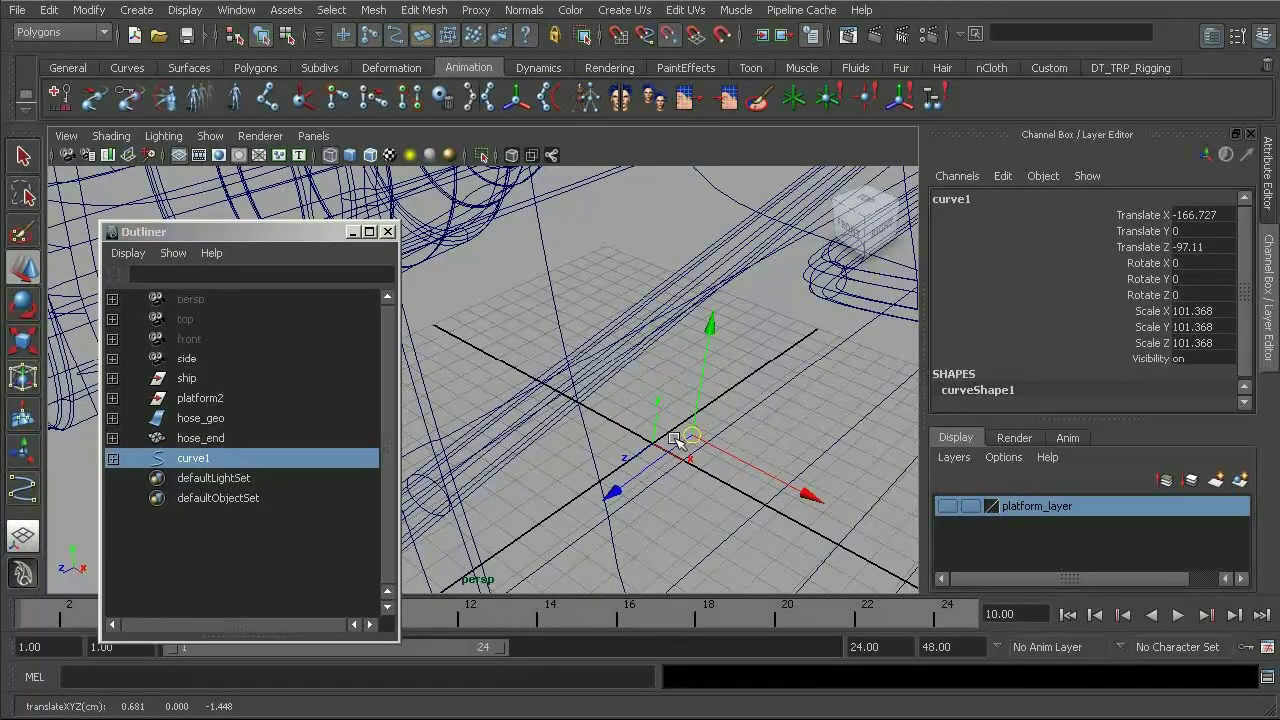
{"action": "key", "text": "d"}
{"action": "left_click_drag", "start_coordinate": [662, 433], "coordinate": [656, 440]}
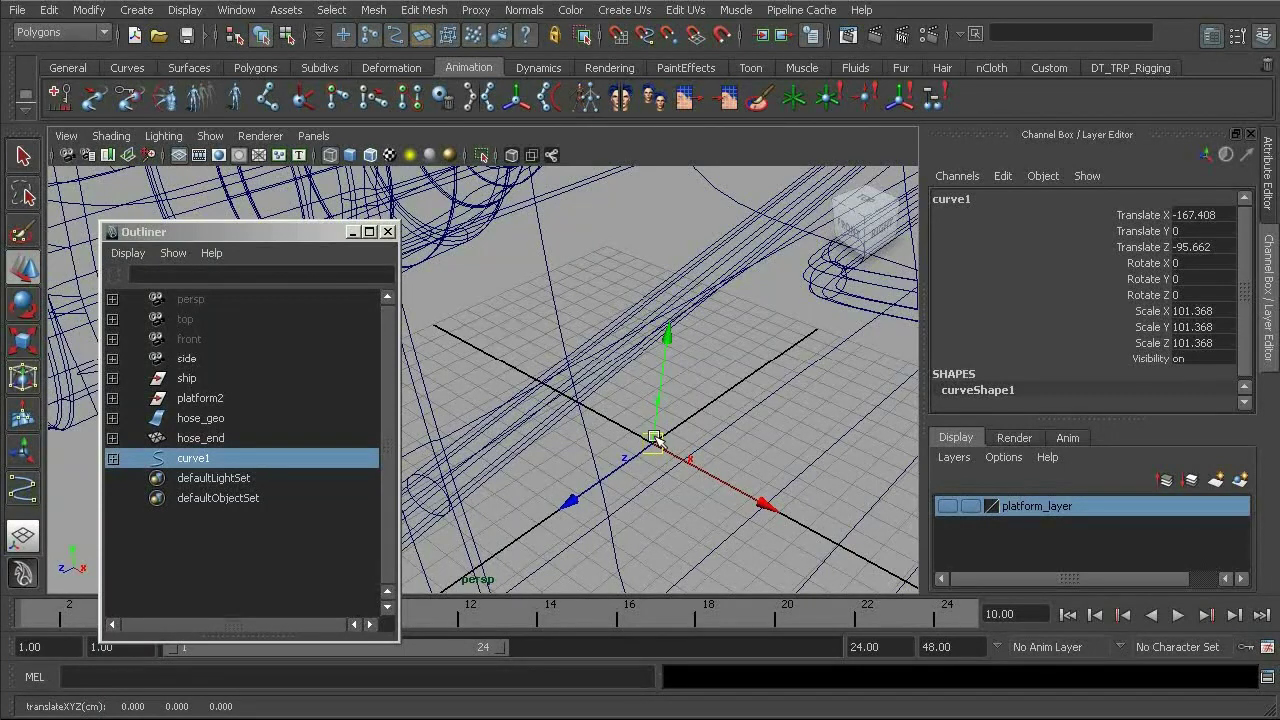
Select the ship group and hide its local rotation axes
{"action": "left_click", "coordinate": [190, 380]}
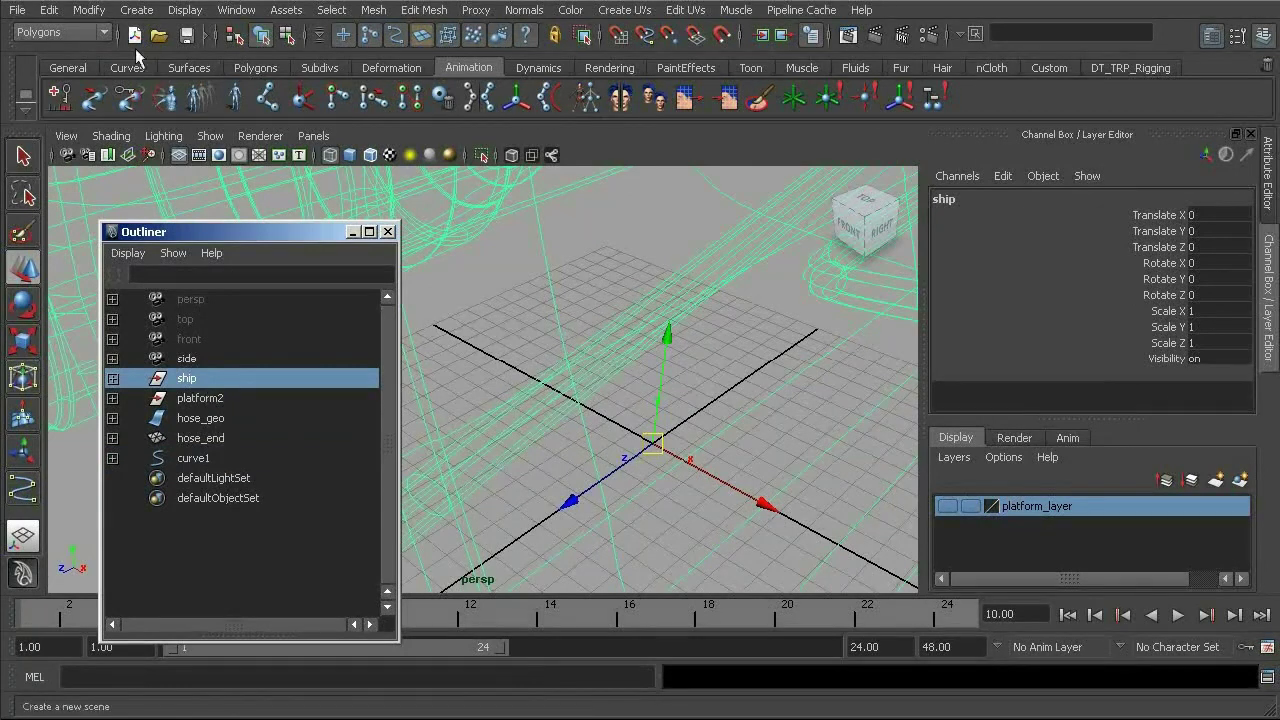
{"action": "left_click", "coordinate": [185, 10]}
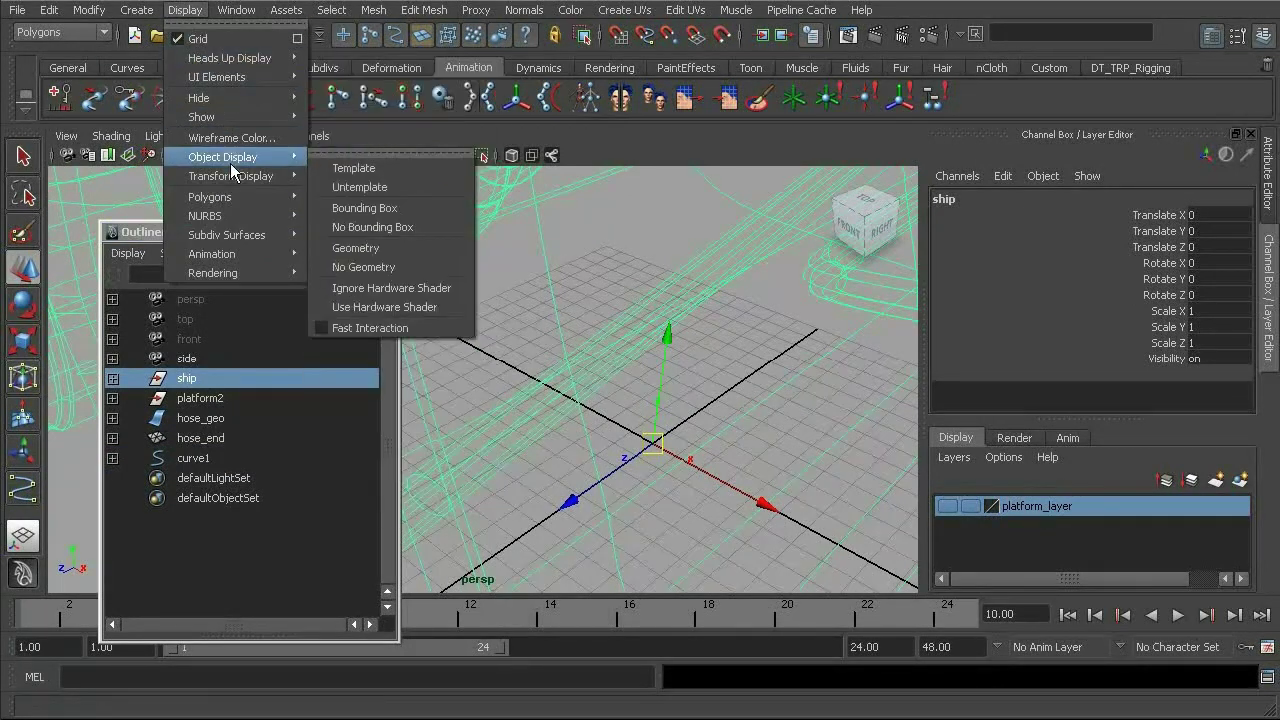
{"action": "mouse_move", "coordinate": [233, 177]}
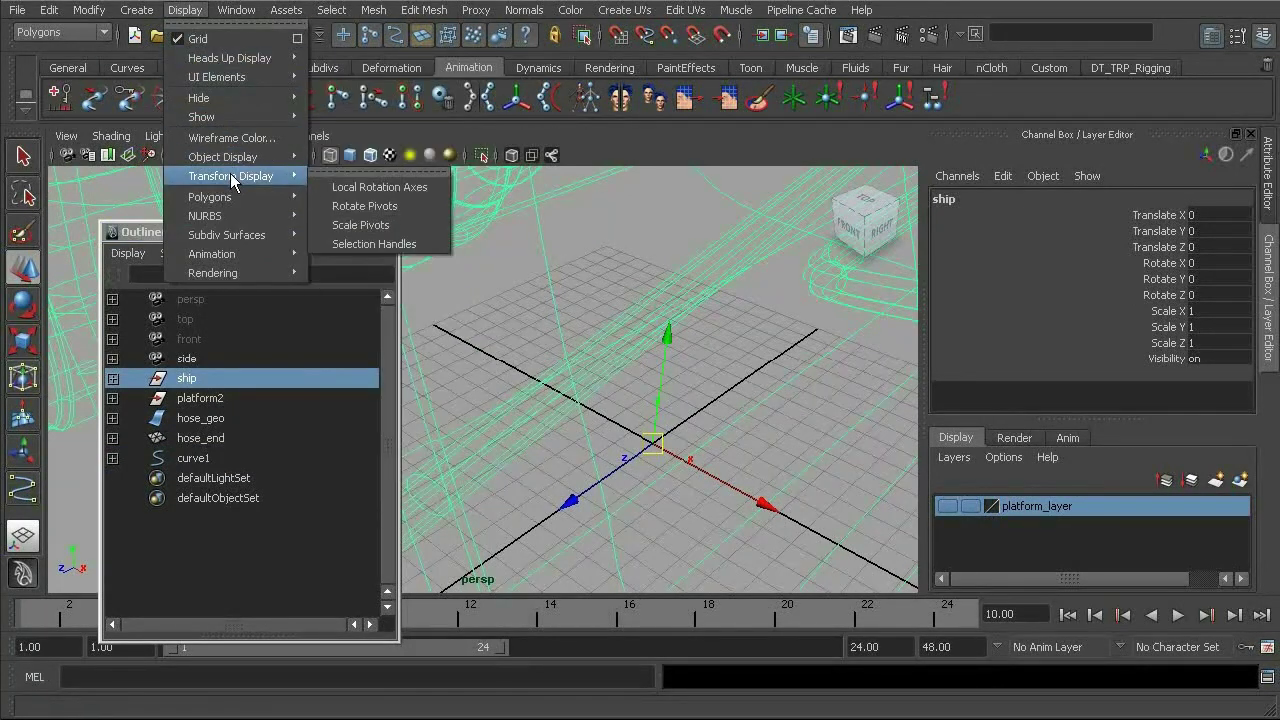
{"action": "left_click", "coordinate": [410, 188]}
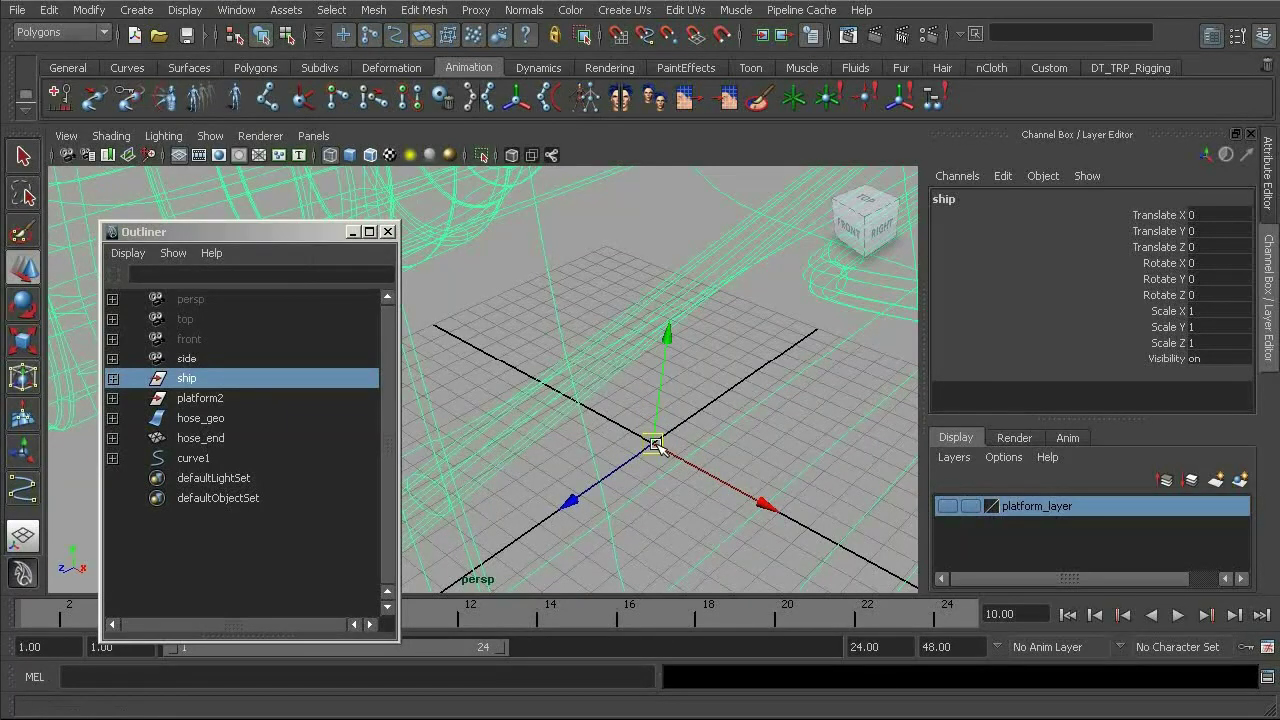
Return the viewport to shaded display and freeze the transformations of the arrow-shaped curve
{"action": "left_click_drag", "start_coordinate": [657, 441], "coordinate": [740, 400], "text": "alt"}
{"action": "right_click_drag", "start_coordinate": [740, 400], "coordinate": [383, 271], "text": "alt"}
{"action": "right_click_drag", "start_coordinate": [730, 360], "coordinate": [561, 346], "text": "alt"}
{"action": "left_click_drag", "start_coordinate": [514, 370], "coordinate": [523, 356], "text": "alt"}
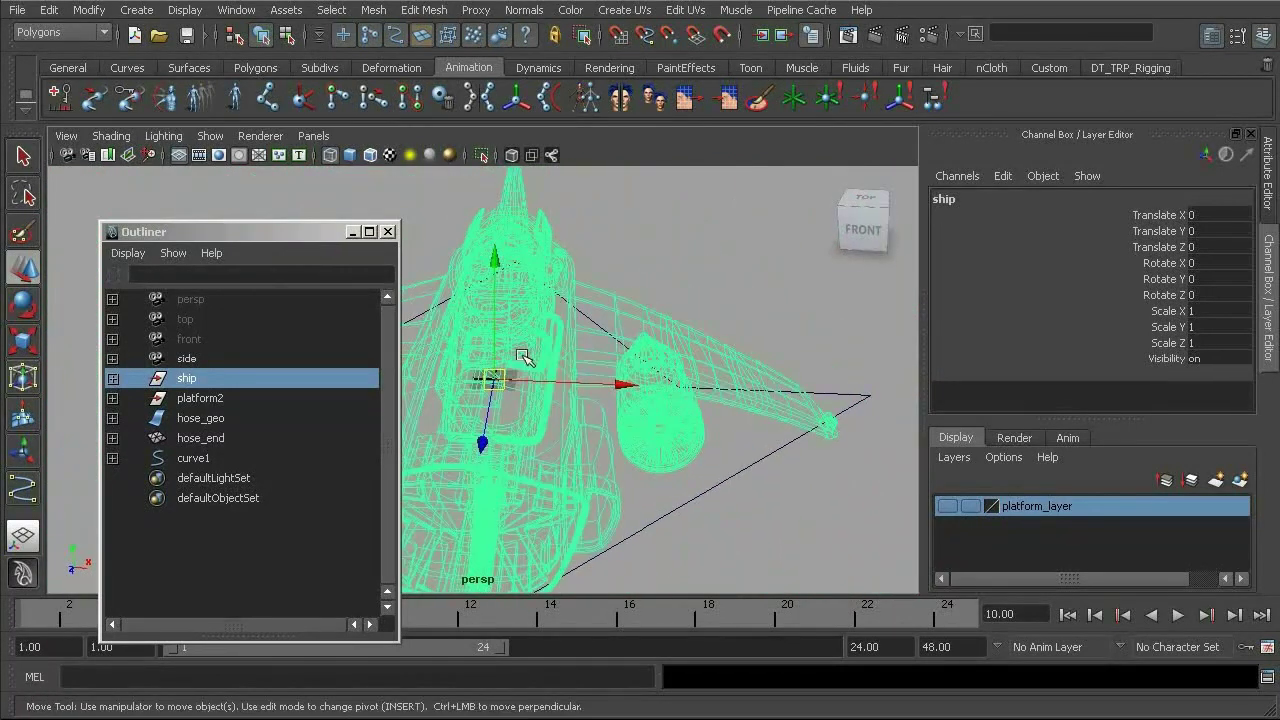
{"action": "key", "text": "5"}
{"action": "left_click", "coordinate": [690, 490]}
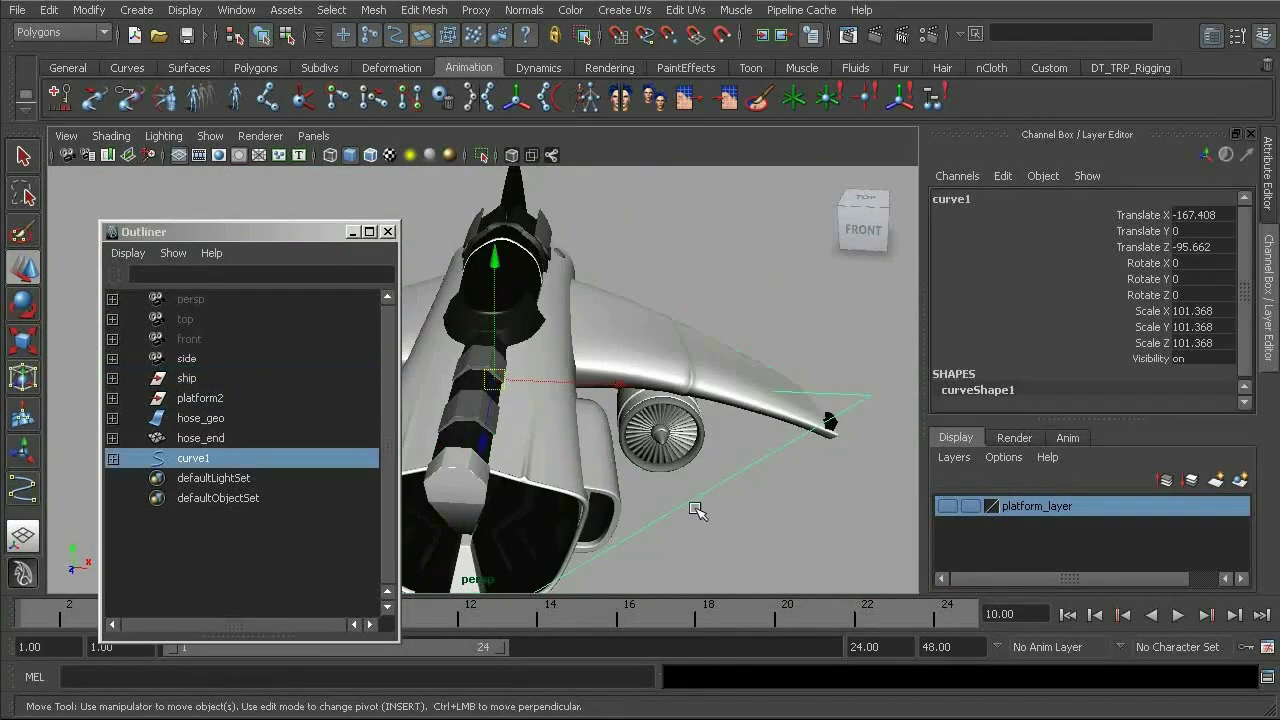
{"action": "left_click_drag", "start_coordinate": [590, 463], "coordinate": [598, 422], "text": "alt"}
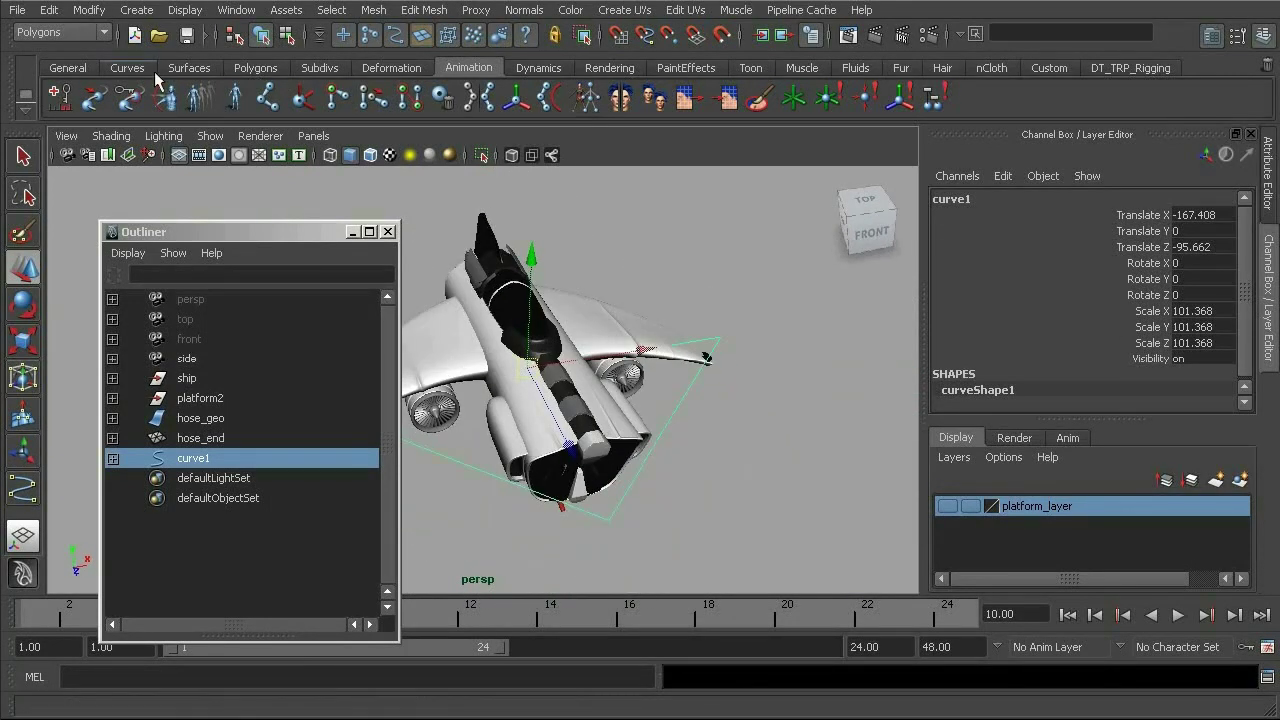
{"action": "left_click", "coordinate": [89, 10]}
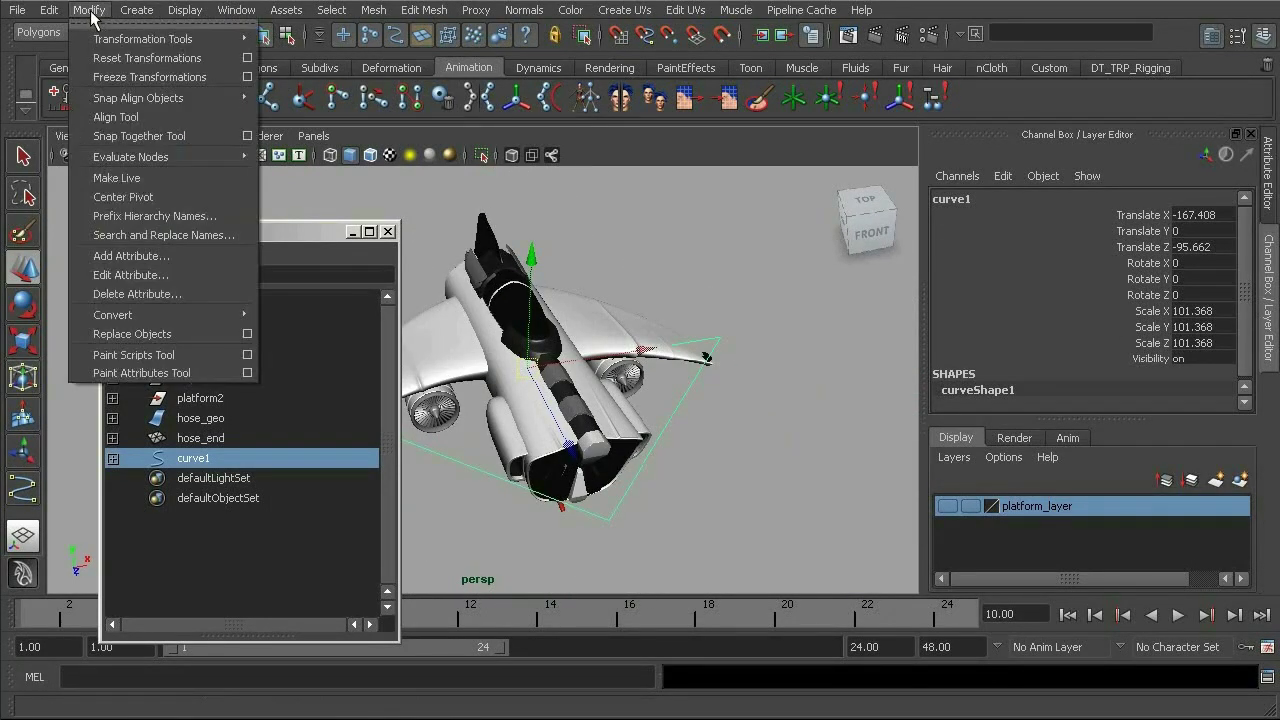
{"action": "left_click", "coordinate": [127, 80]}
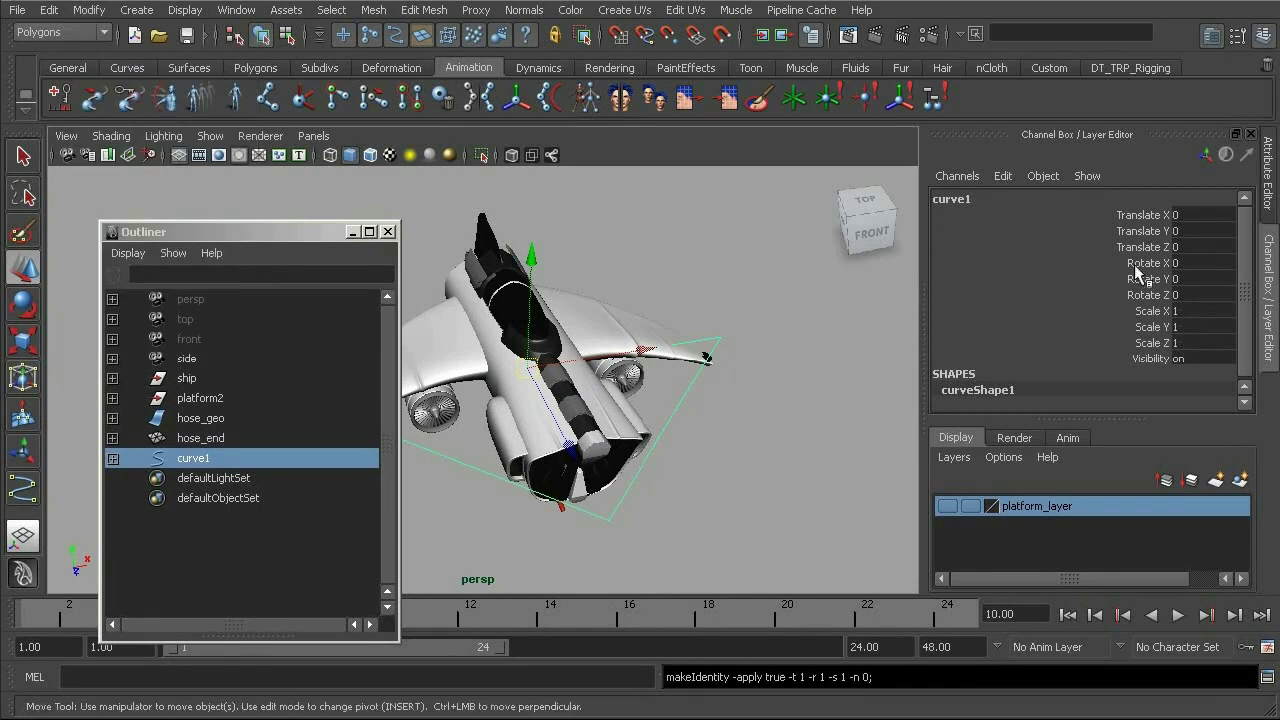
Rename the arrow-shaped curve as cc_ship01
{"action": "left_click_drag", "start_coordinate": [1243, 291], "coordinate": [1243, 294]}
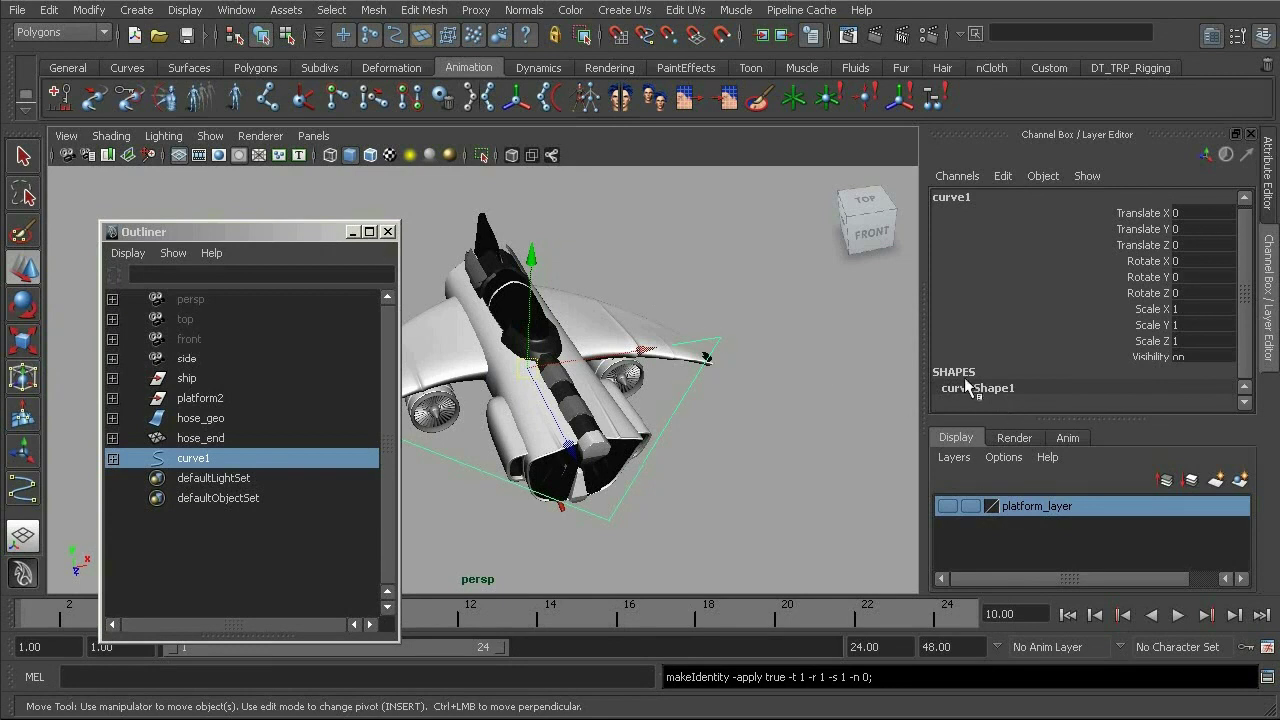
{"action": "left_click_drag", "start_coordinate": [648, 365], "coordinate": [602, 347], "text": "alt"}
{"action": "right_click_drag", "start_coordinate": [602, 347], "coordinate": [775, 372], "text": "alt"}
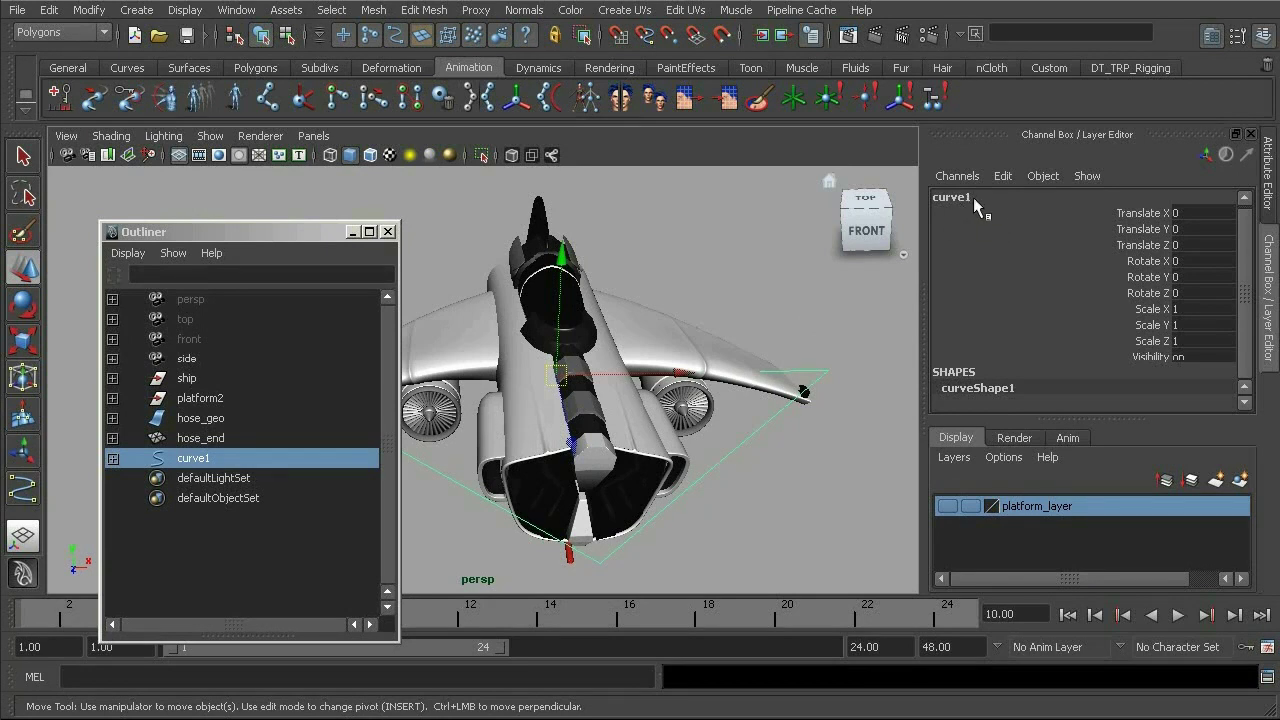
{"action": "left_click_drag", "start_coordinate": [712, 318], "coordinate": [698, 358], "text": "alt"}
{"action": "left_click_drag", "start_coordinate": [590, 312], "coordinate": [582, 358], "text": "alt"}
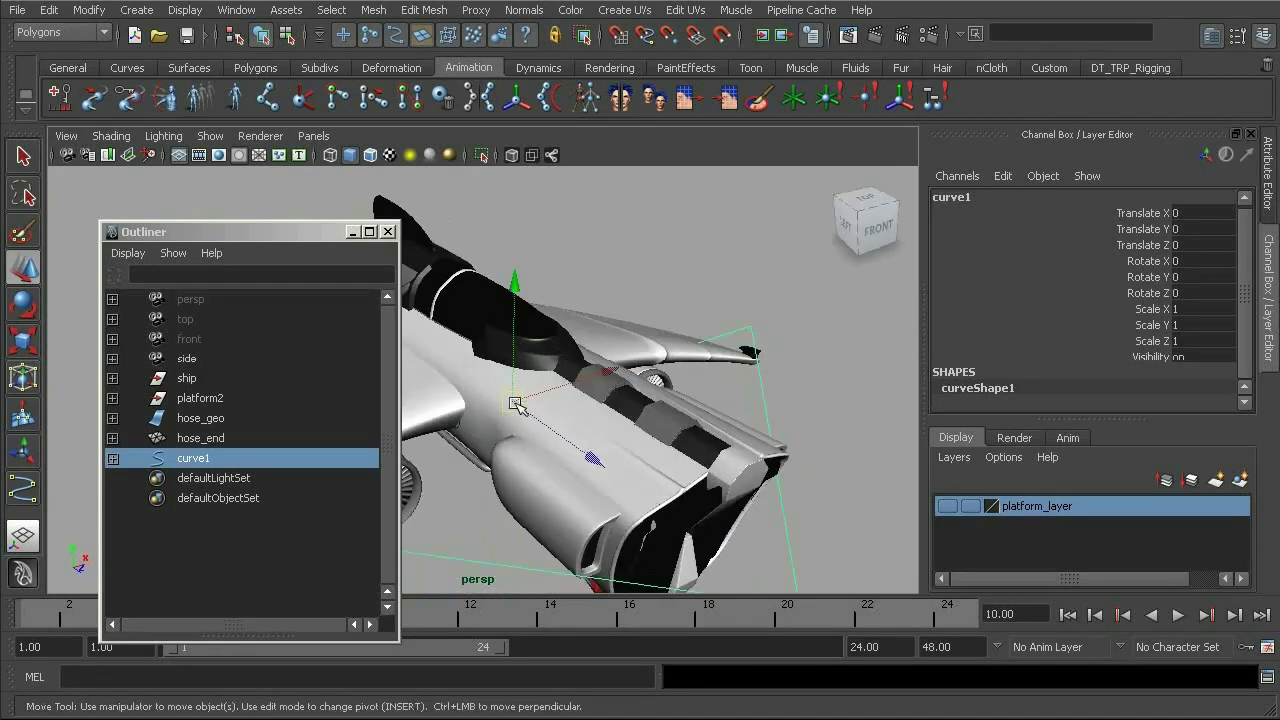
{"action": "left_click", "coordinate": [975, 199]}
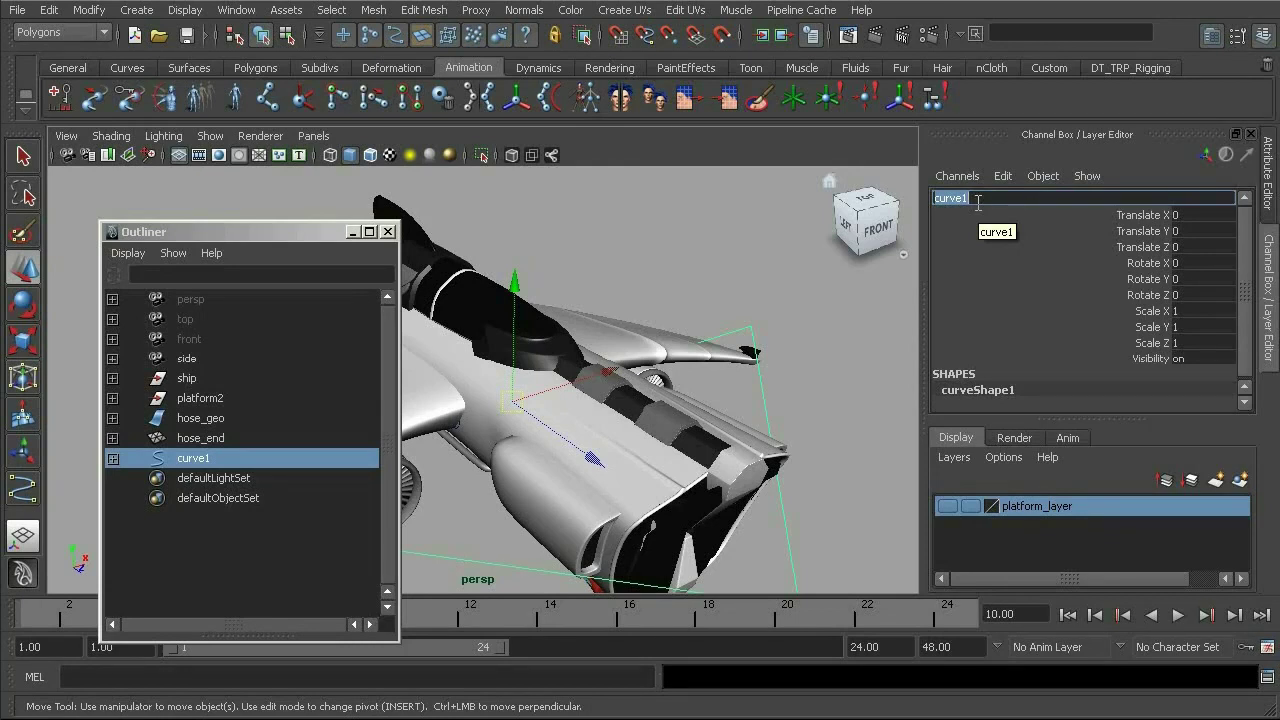
{"action": "type", "text": "cc"}
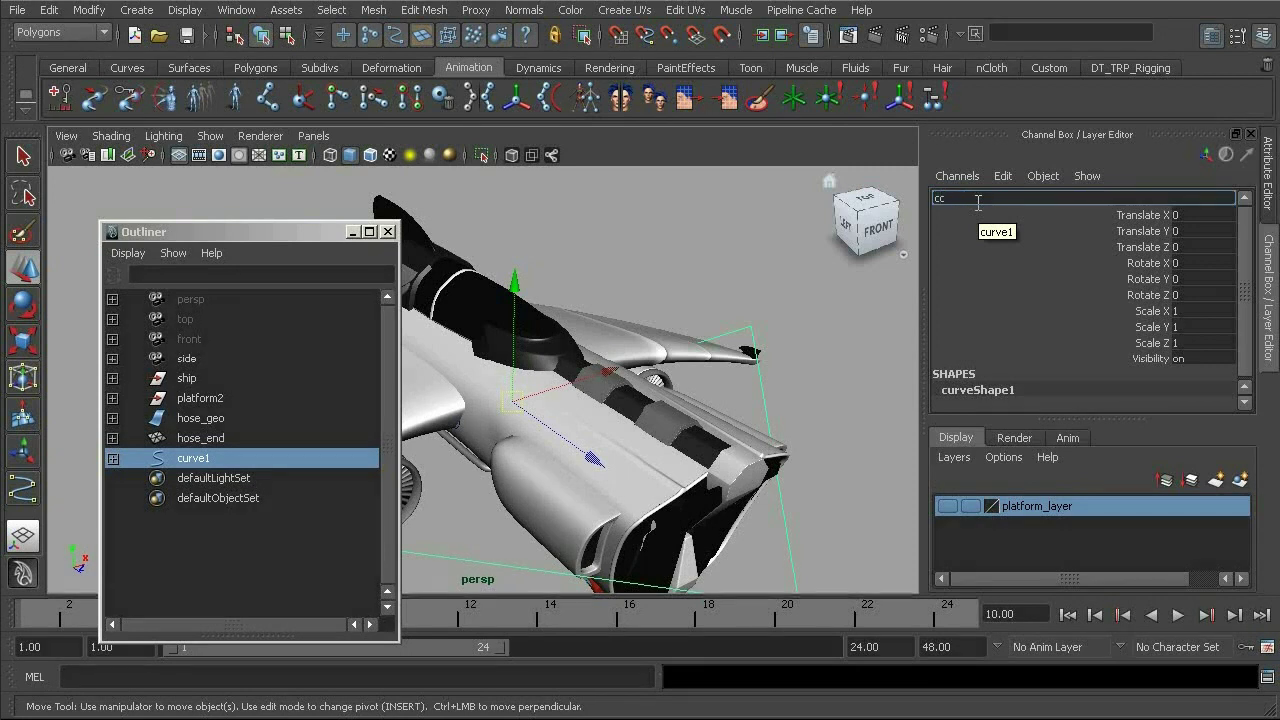
{"action": "type", "text": "_ship0"}
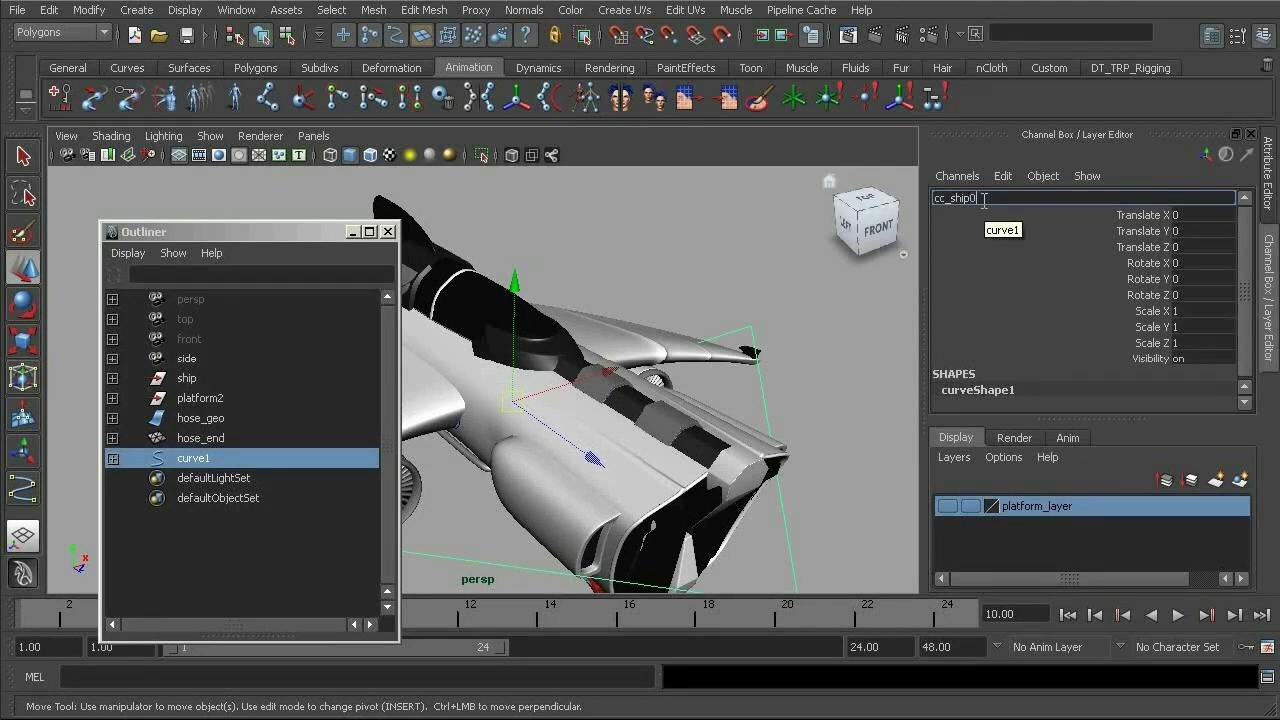
{"action": "type", "text": "1"}
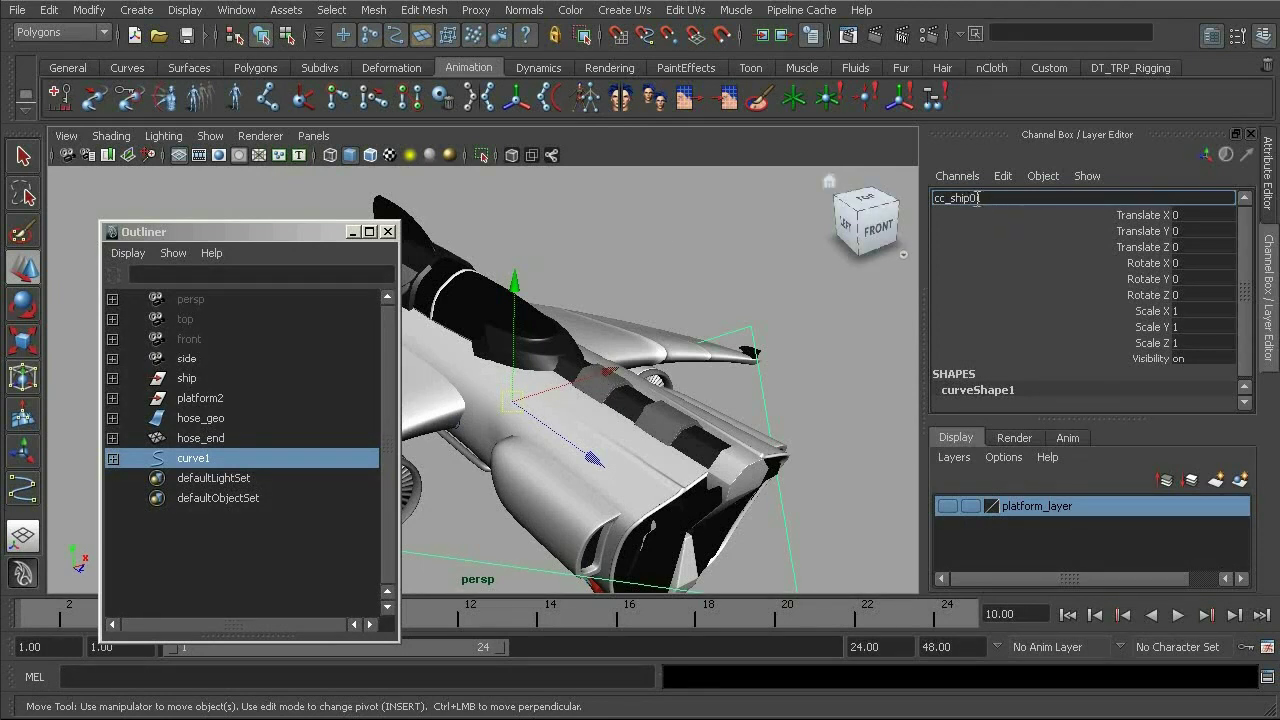
{"action": "key", "text": "Return"}
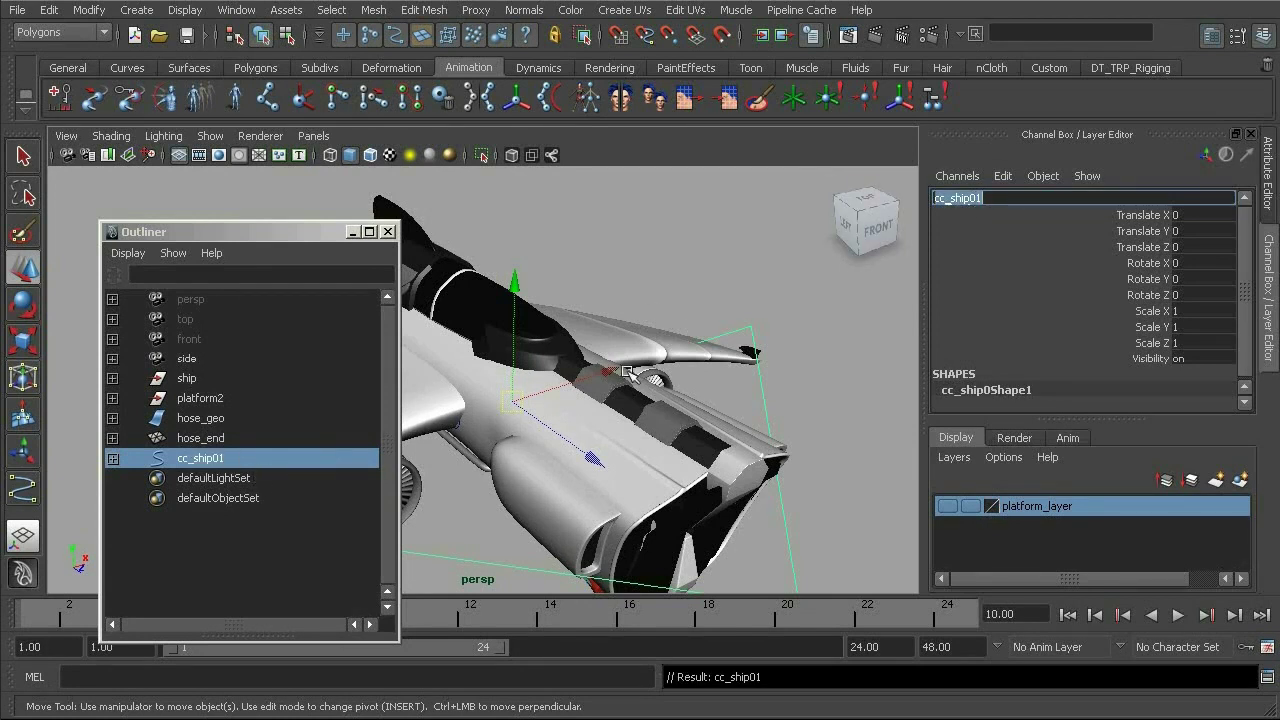
Duplicate the cc_ship01 curve, delete the duplicate and reselect the original curve
{"action": "left_click_drag", "start_coordinate": [600, 358], "coordinate": [651, 350], "text": "alt"}
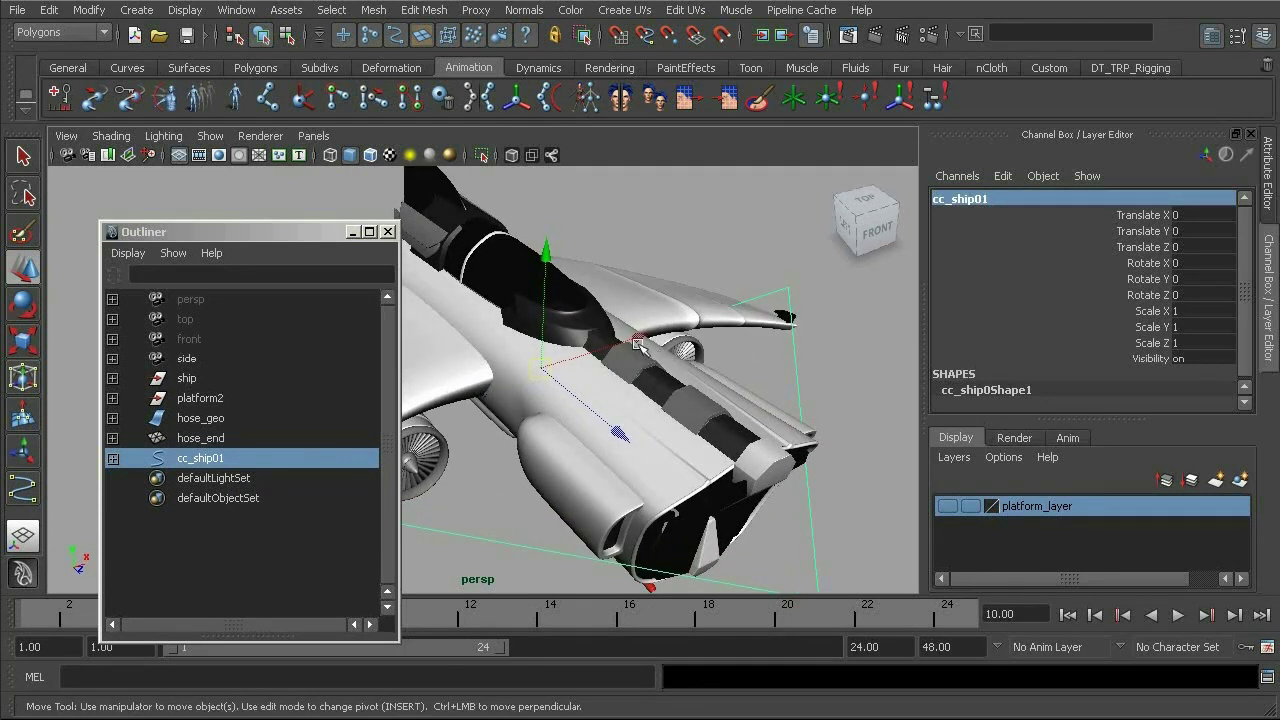
{"action": "key", "text": "ctrl+d"}
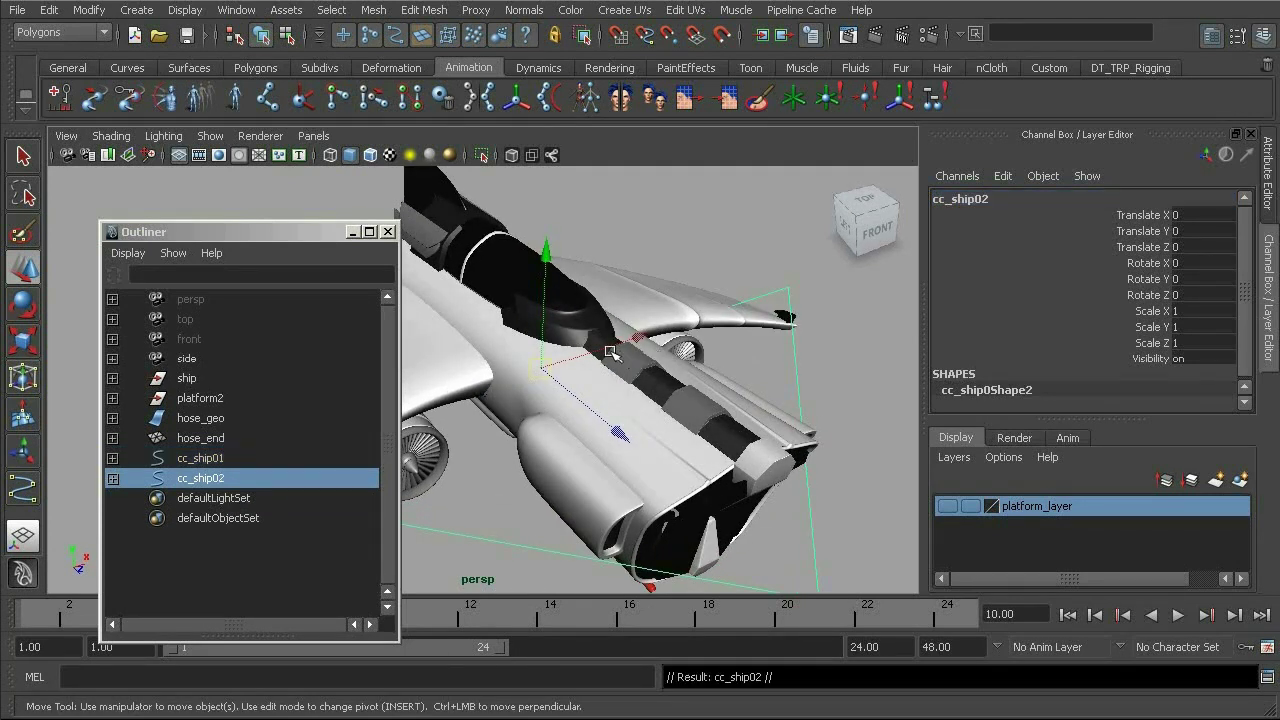
{"action": "mouse_move", "coordinate": [225, 470]}
{"action": "middle_mouse_down"}
{"action": "mouse_move", "coordinate": [226, 459]}
{"action": "mouse_move", "coordinate": [228, 477]}
{"action": "middle_mouse_up"}
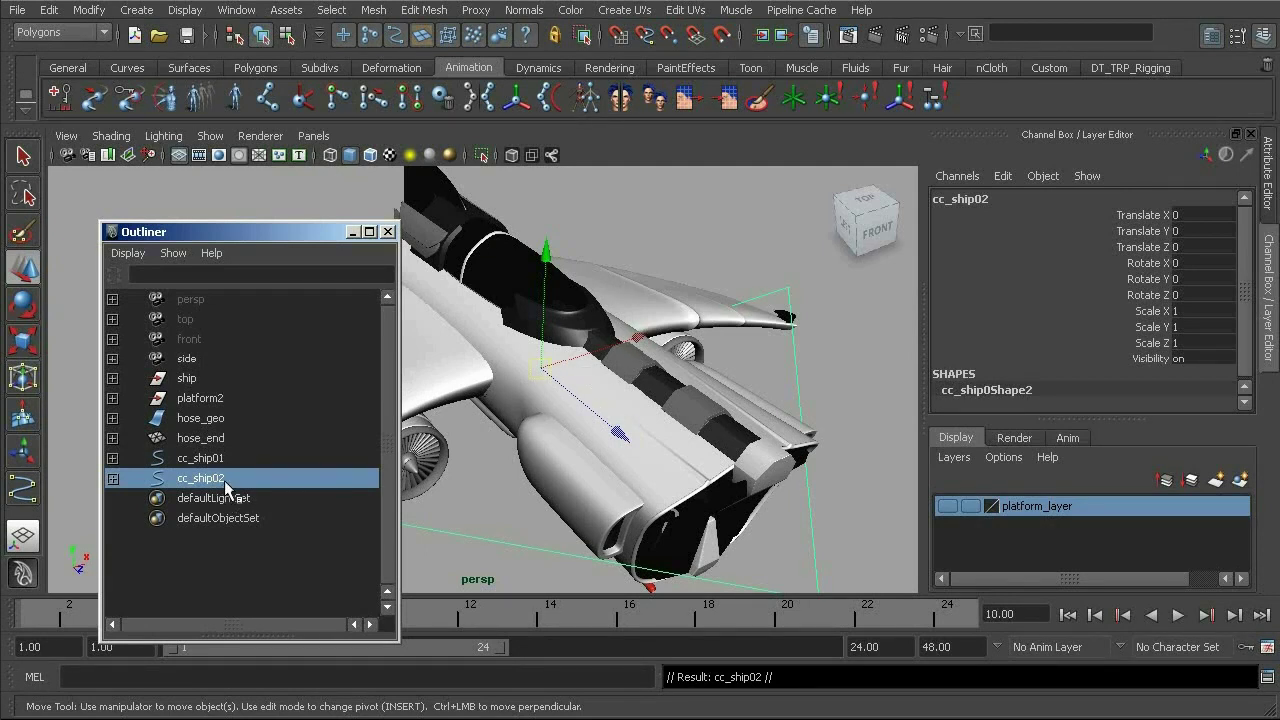
{"action": "key", "text": "Delete"}
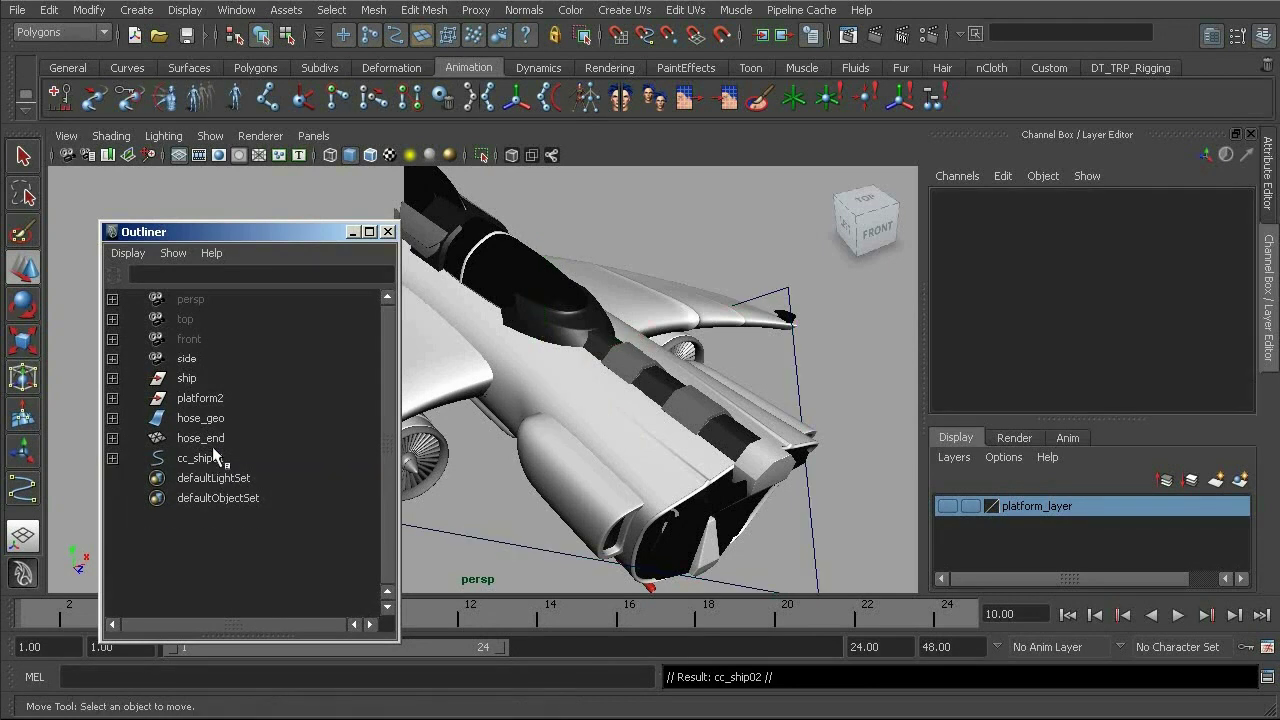
{"action": "left_click", "coordinate": [214, 459]}
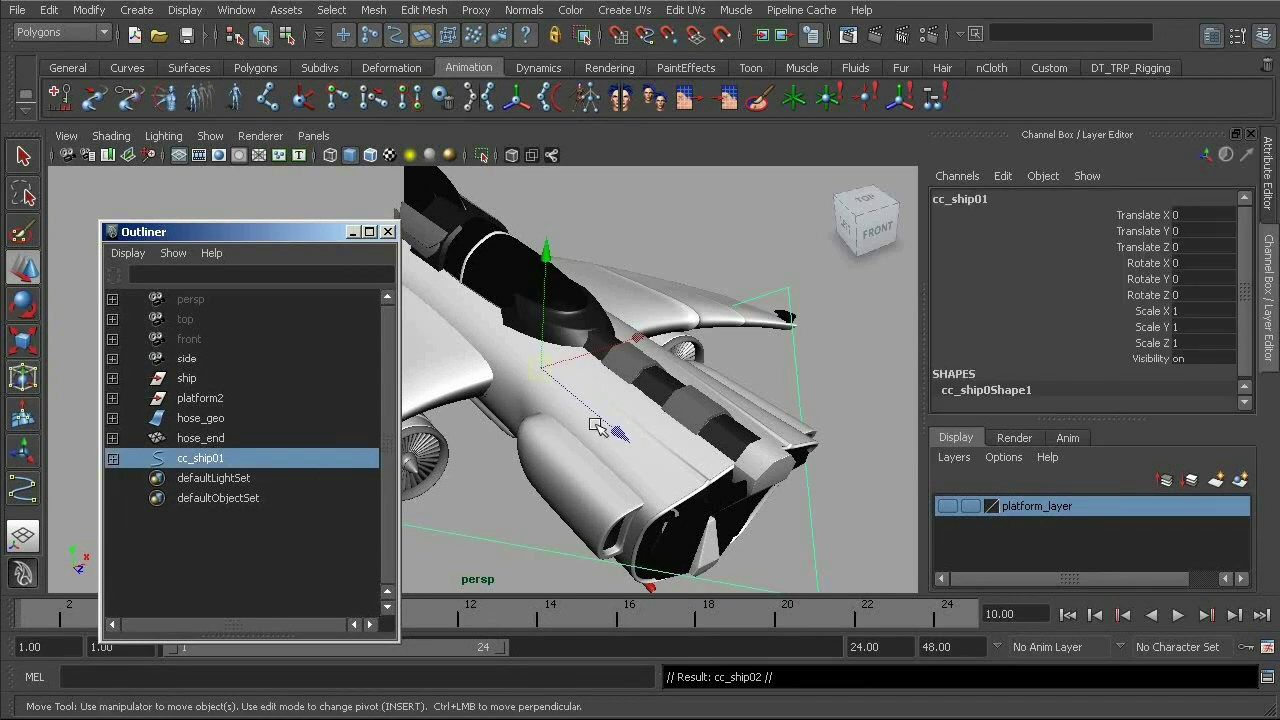
{"action": "left_click_drag", "start_coordinate": [670, 432], "coordinate": [642, 387], "text": "alt"}
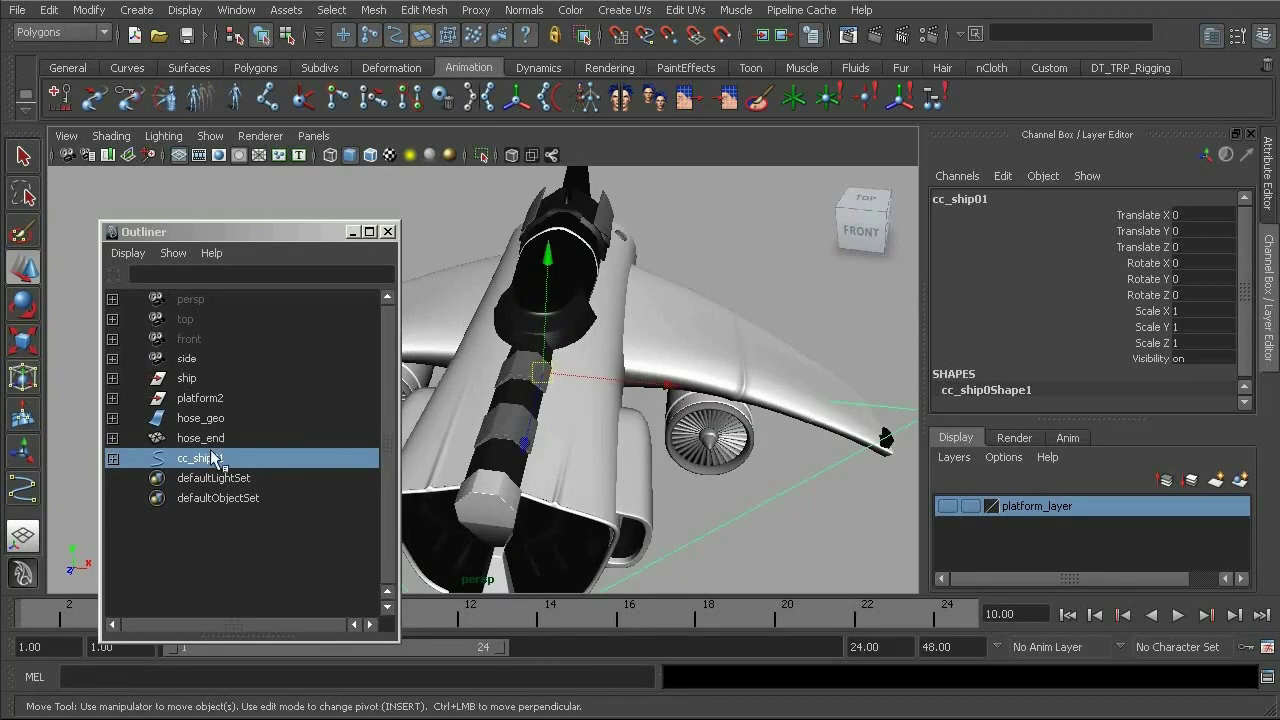
{"action": "middle_click_drag", "start_coordinate": [254, 456], "coordinate": [271, 474]}
{"action": "left_click_drag", "start_coordinate": [520, 390], "coordinate": [570, 363], "text": "alt"}
{"action": "middle_click_drag", "start_coordinate": [611, 404], "coordinate": [590, 413], "text": "alt"}
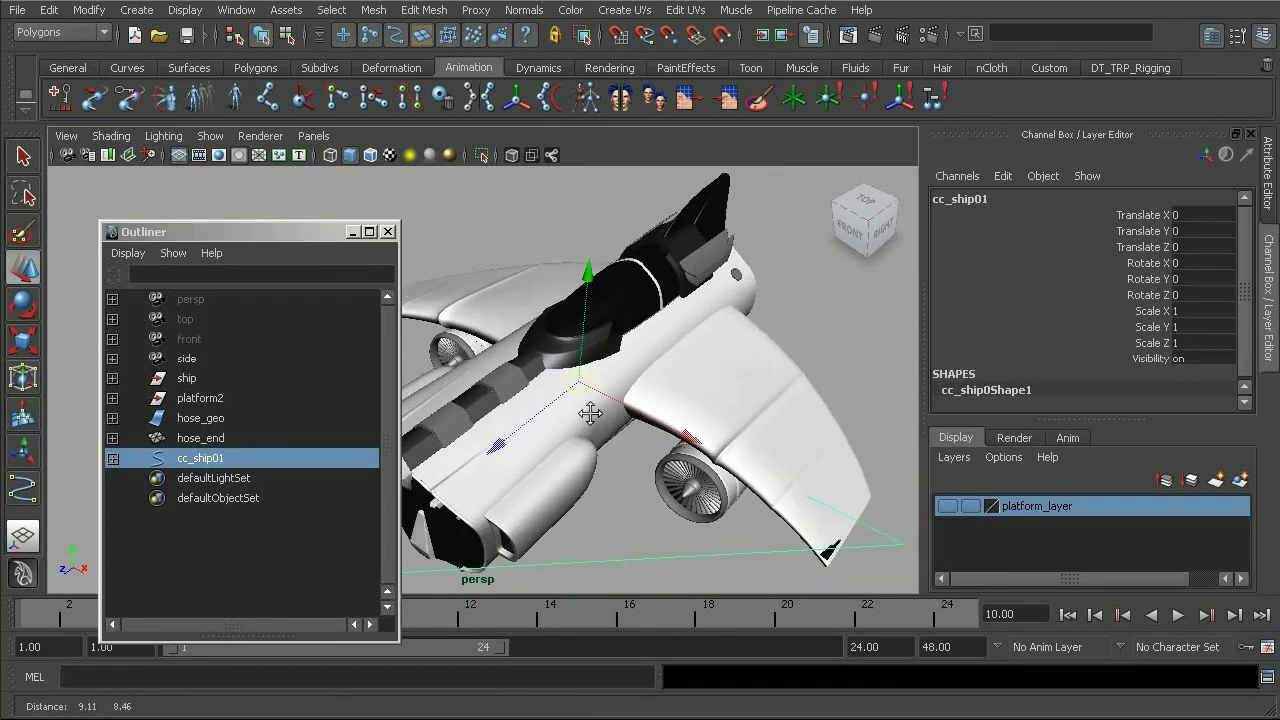
{"action": "left_click_drag", "start_coordinate": [590, 413], "coordinate": [601, 407], "text": "alt"}
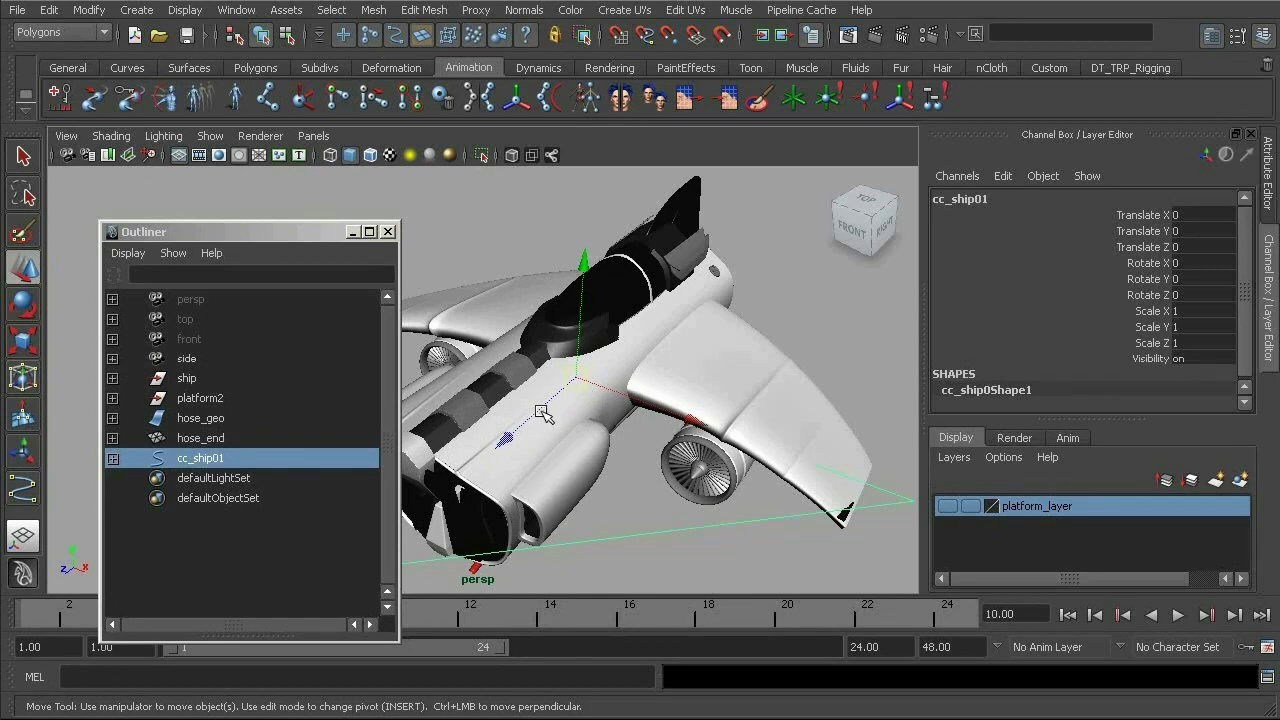
Parent the ship group under the cc_ship01 control curve
{"action": "left_click_drag", "start_coordinate": [281, 232], "coordinate": [271, 193]}
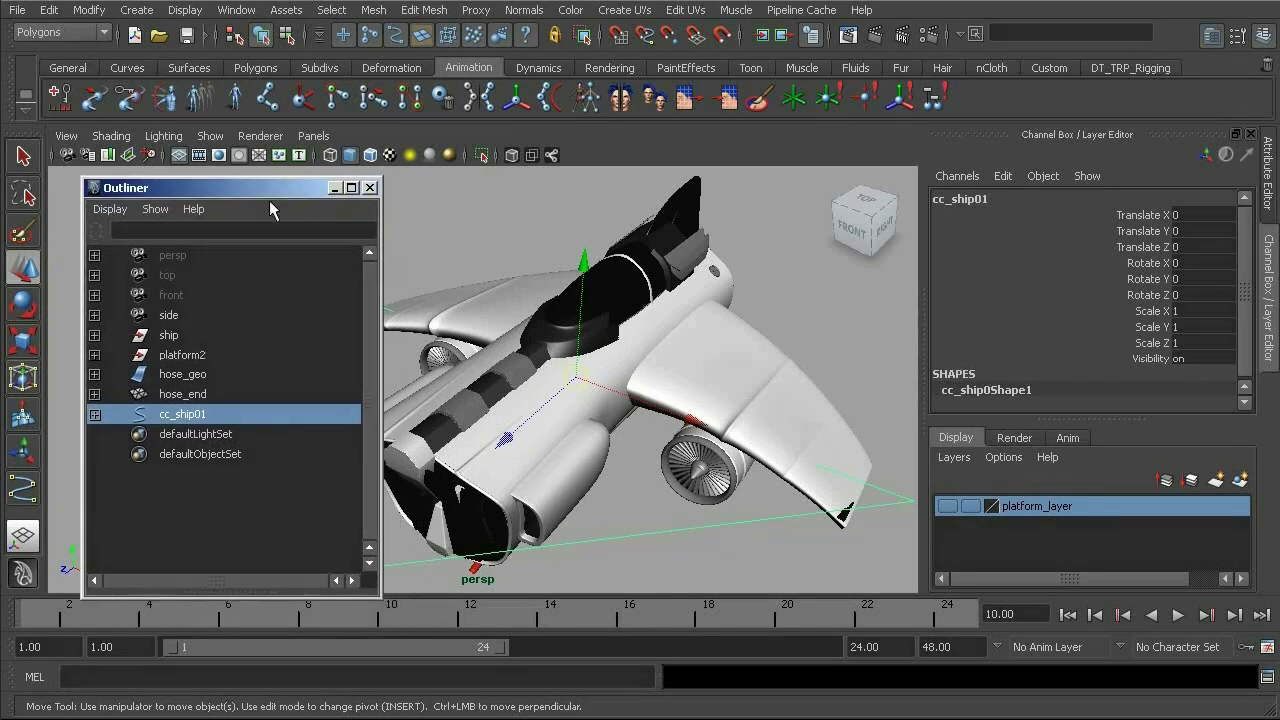
{"action": "left_click_drag", "start_coordinate": [557, 374], "coordinate": [574, 369], "text": "alt"}
{"action": "right_click_drag", "start_coordinate": [574, 369], "coordinate": [655, 410], "text": "alt"}
{"action": "middle_click_drag", "start_coordinate": [655, 410], "coordinate": [609, 420], "text": "alt"}
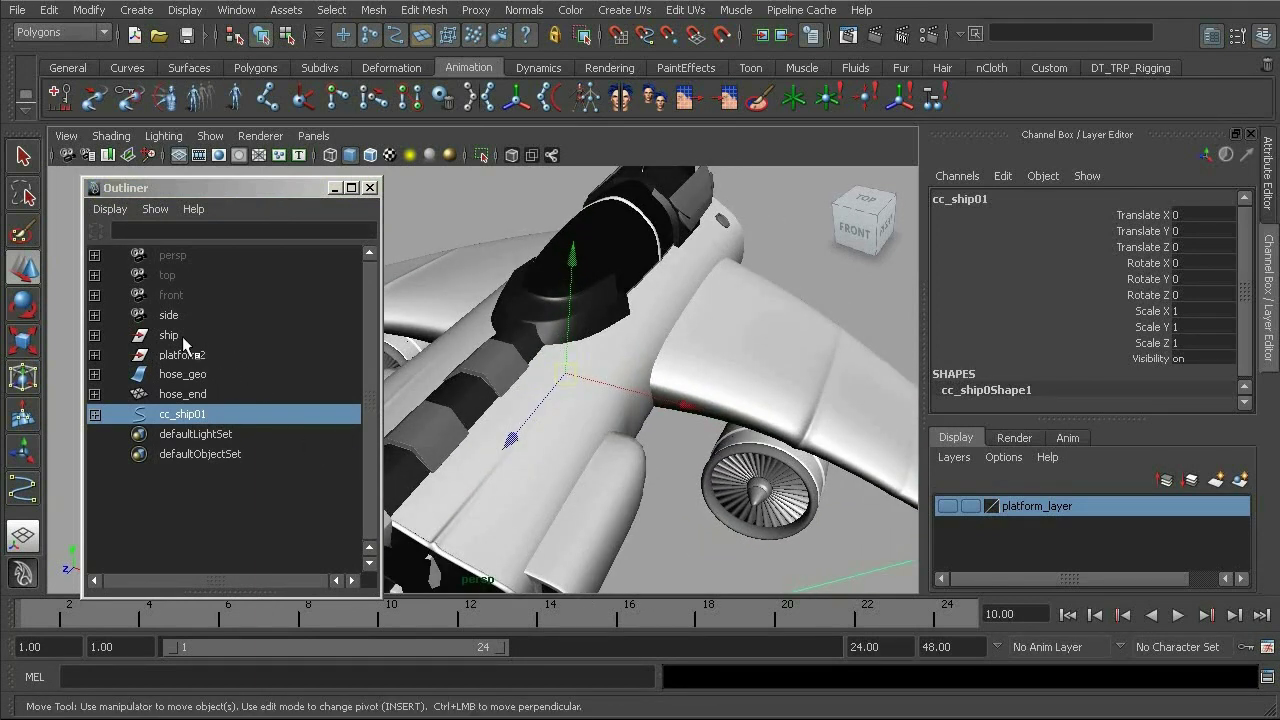
{"action": "left_click", "coordinate": [170, 335]}
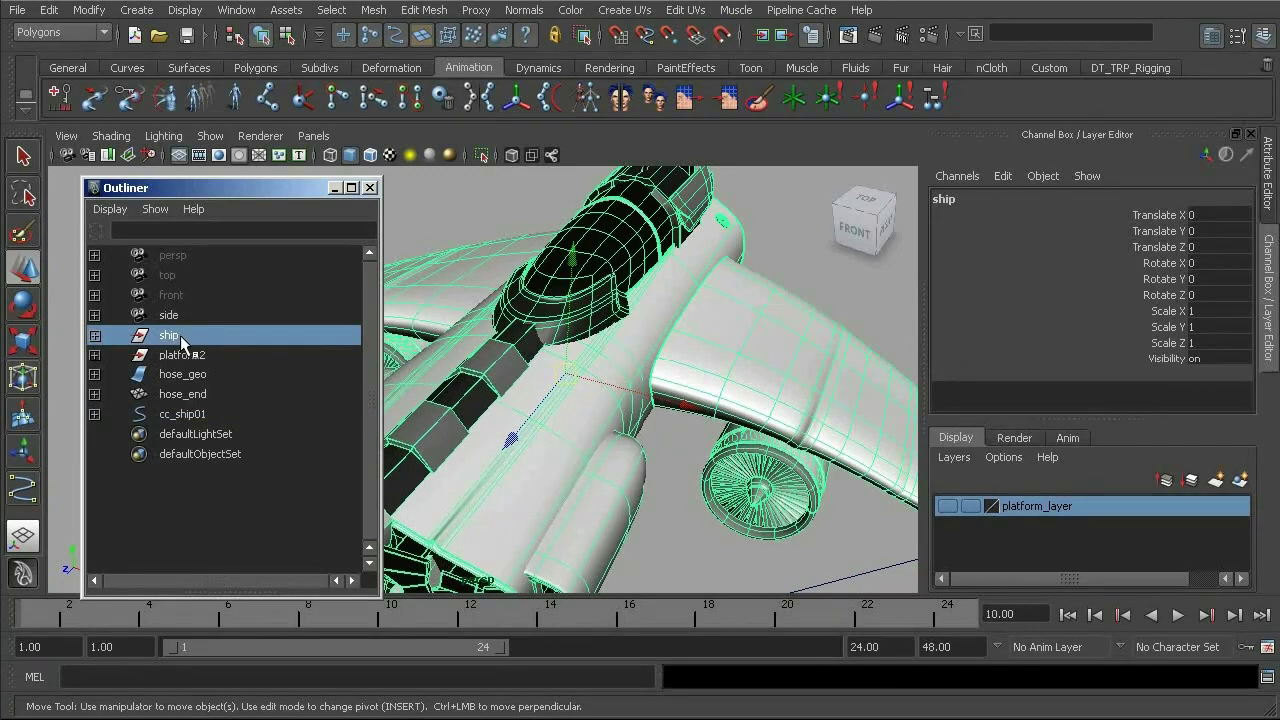
{"action": "left_click", "coordinate": [185, 413], "text": "ctrl"}
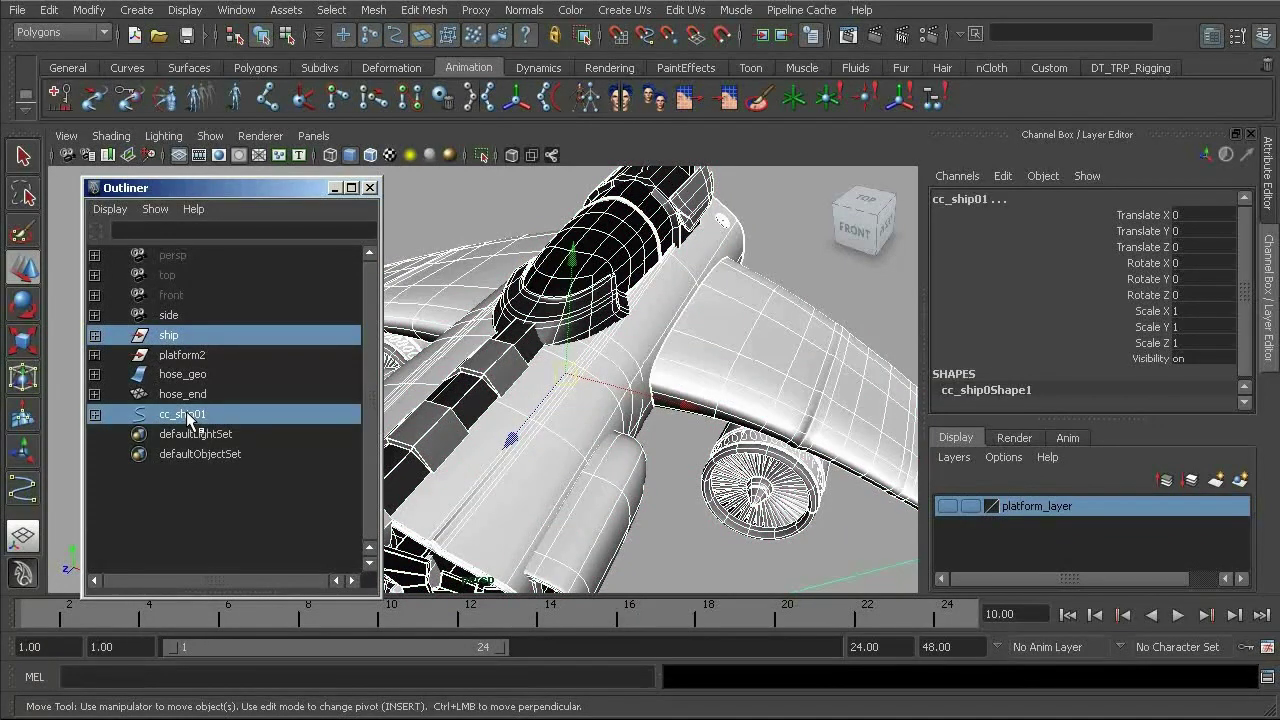
{"action": "left_click", "coordinate": [49, 11]}
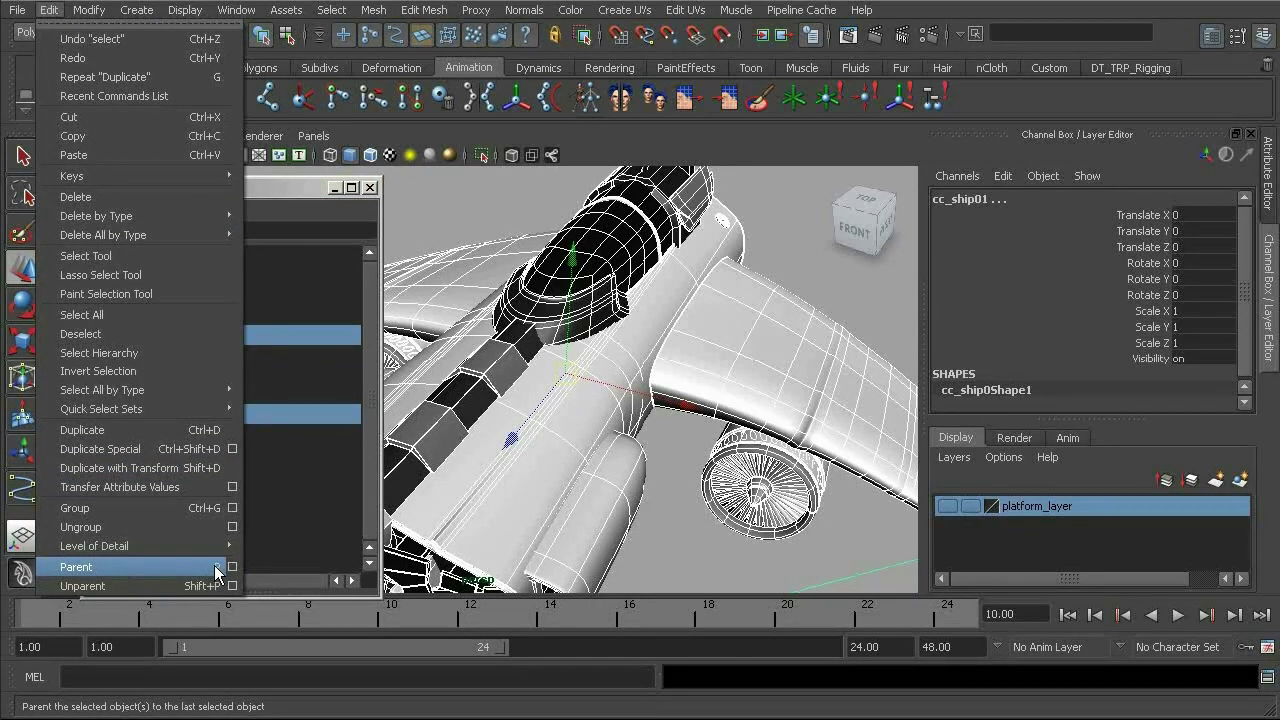
{"action": "left_click", "coordinate": [155, 561]}
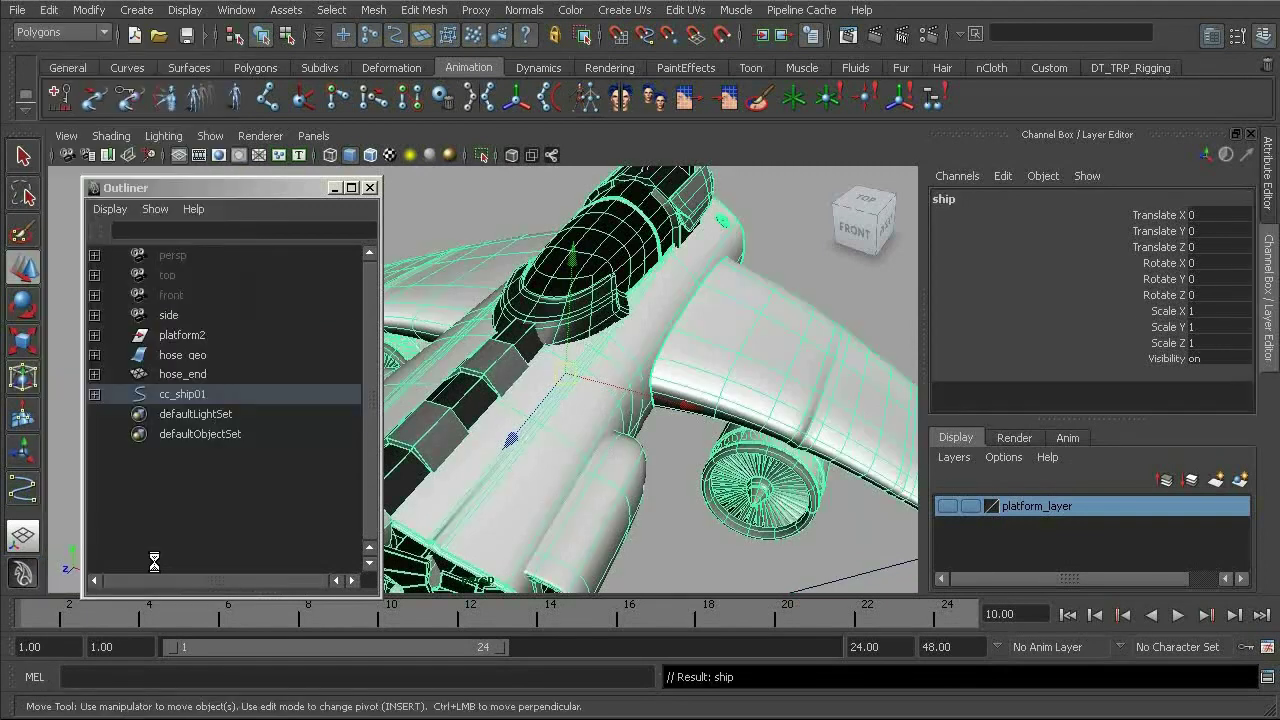
Try moving the cc_ship01 control with the ship parented to it and undo the move
{"action": "scroll", "coordinate": [570, 390], "scroll_direction": "down", "scroll_amount": 5}
{"action": "left_click_drag", "start_coordinate": [569, 391], "coordinate": [604, 375], "text": "alt"}
{"action": "left_click", "coordinate": [627, 490]}
{"action": "key", "text": "ctrl+z"}
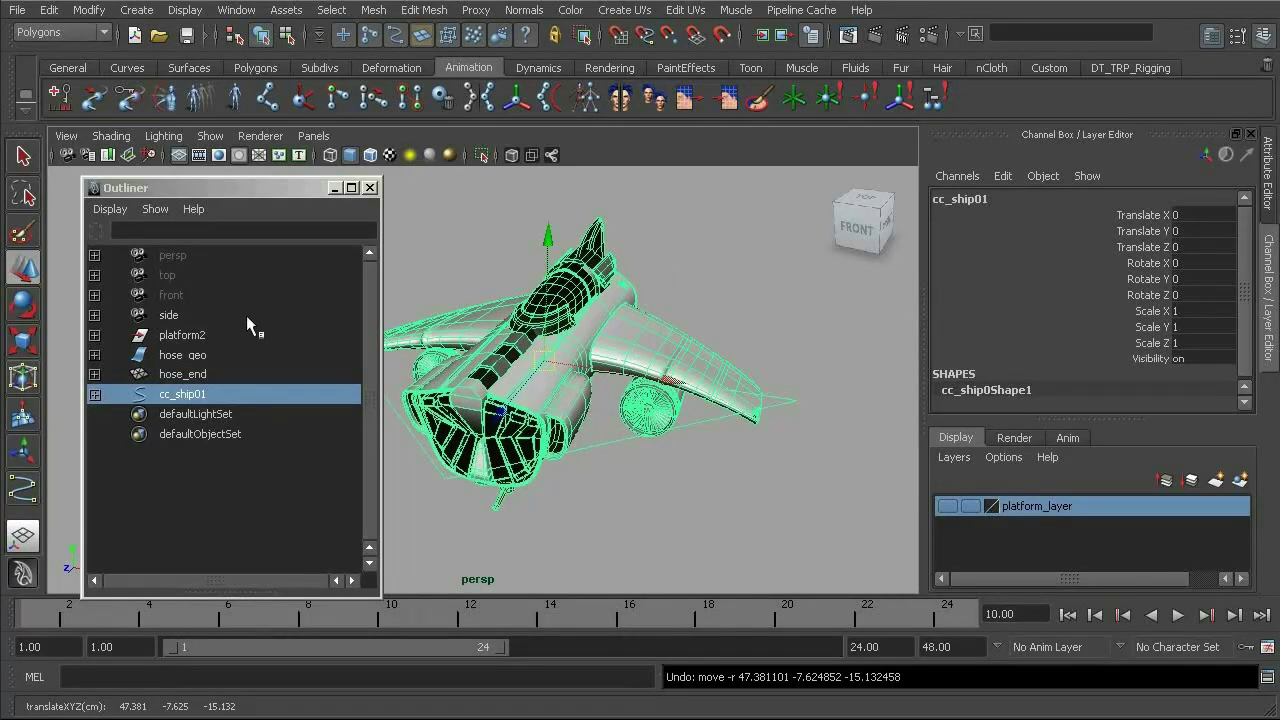
Expand the cc_ship01 hierarchy to show the curve shape and the ship group beneath it
{"action": "left_click", "coordinate": [94, 394]}
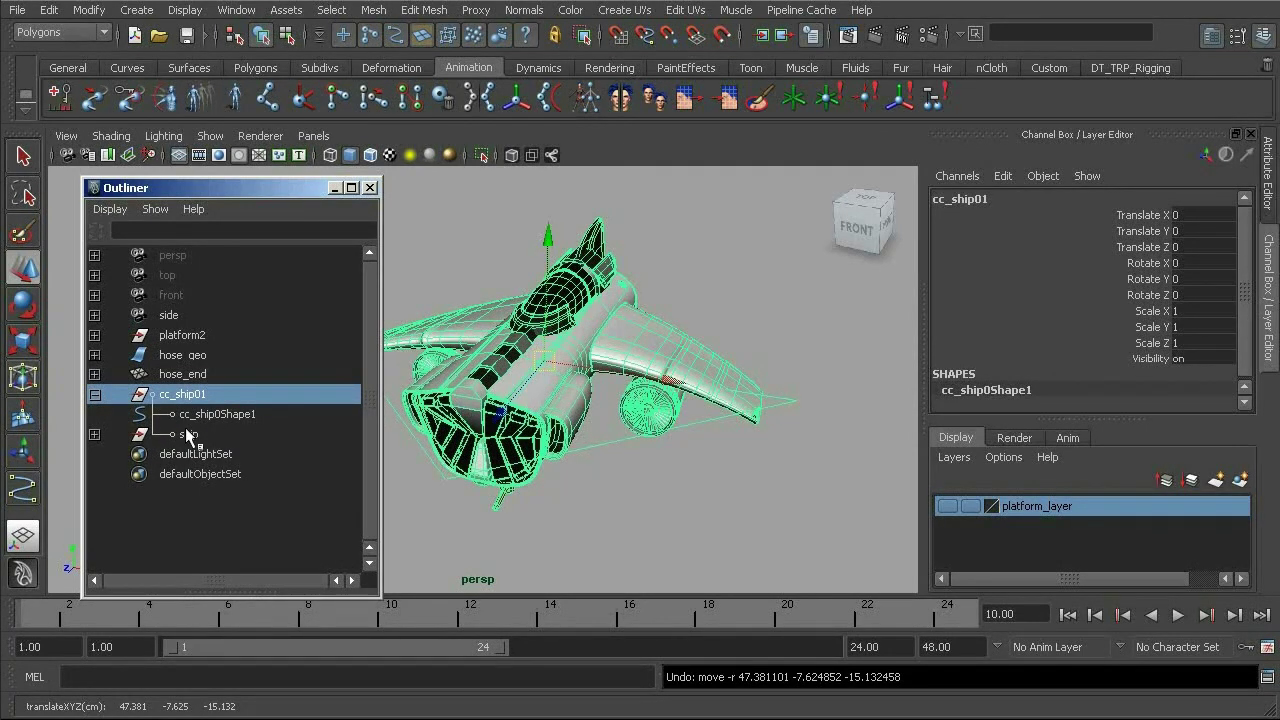
{"action": "left_click_drag", "start_coordinate": [594, 393], "coordinate": [540, 394], "text": "alt"}
{"action": "right_click_drag", "start_coordinate": [540, 394], "coordinate": [623, 397], "text": "alt"}
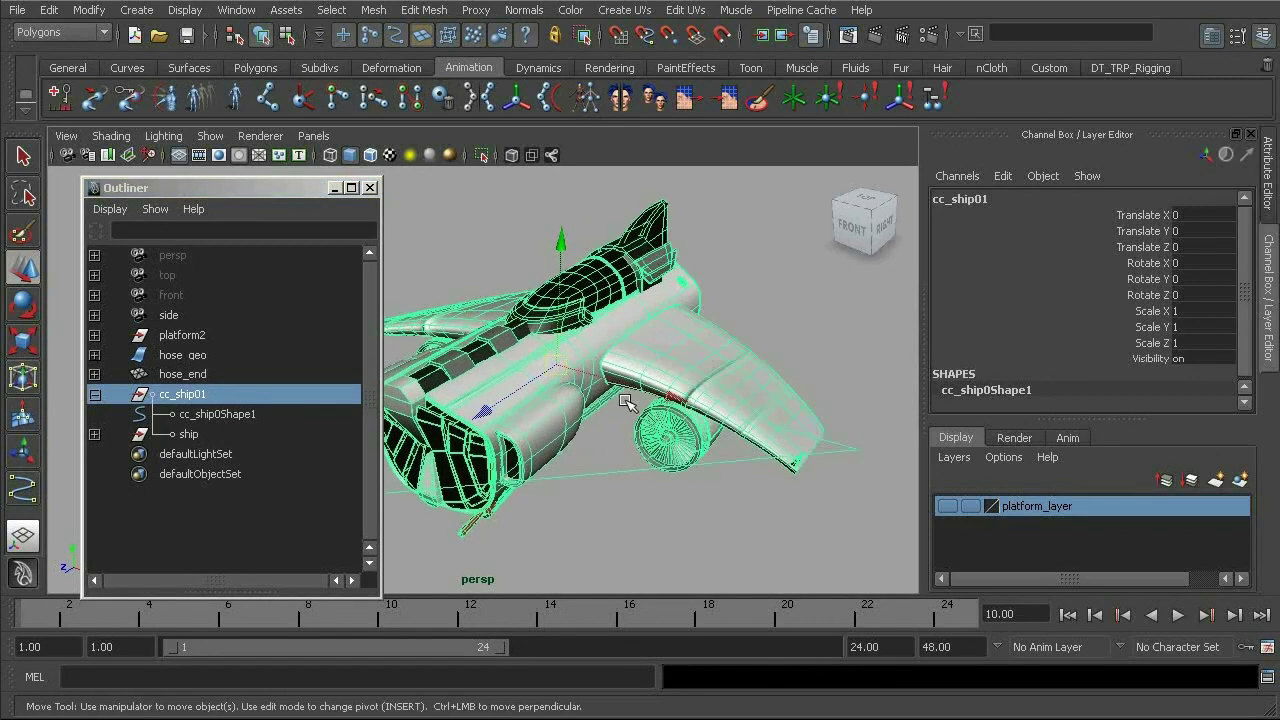
Try moving the nested ship group independently of its control curve and undo the move
{"action": "left_click", "coordinate": [188, 434]}
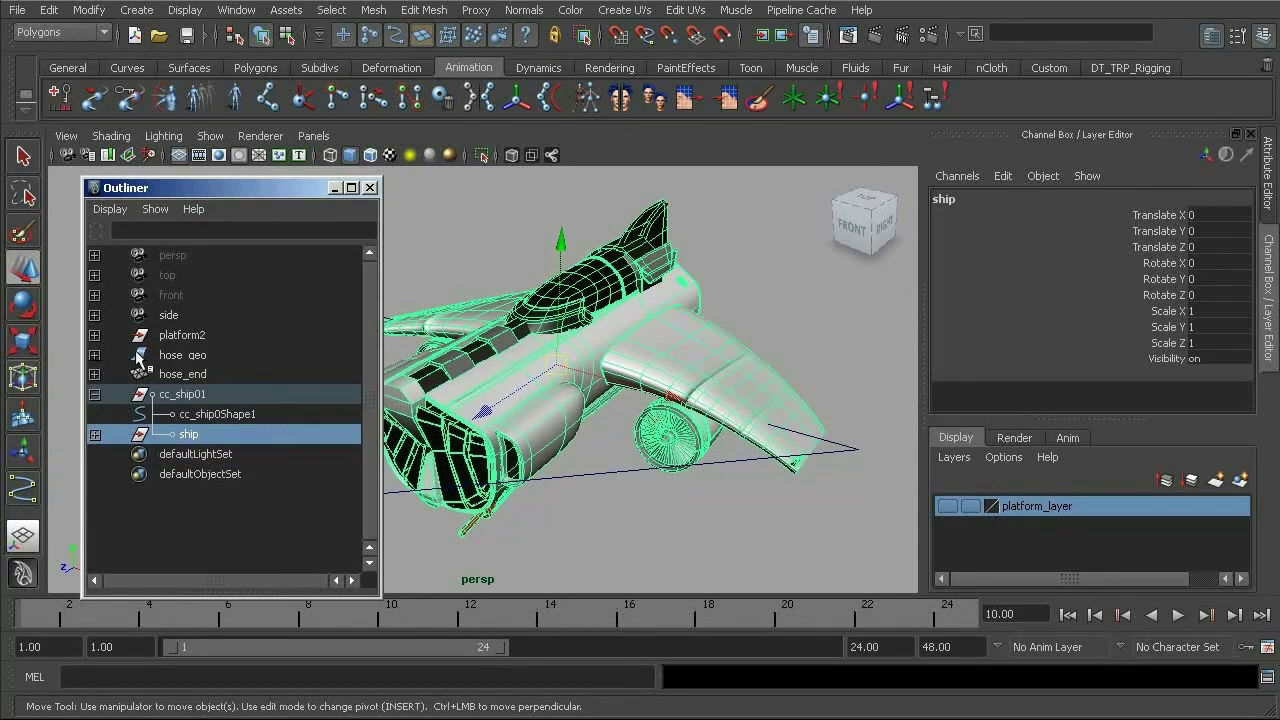
{"action": "left_click_drag", "start_coordinate": [572, 385], "coordinate": [450, 369], "text": "alt"}
{"action": "key", "text": "ctrl+z"}
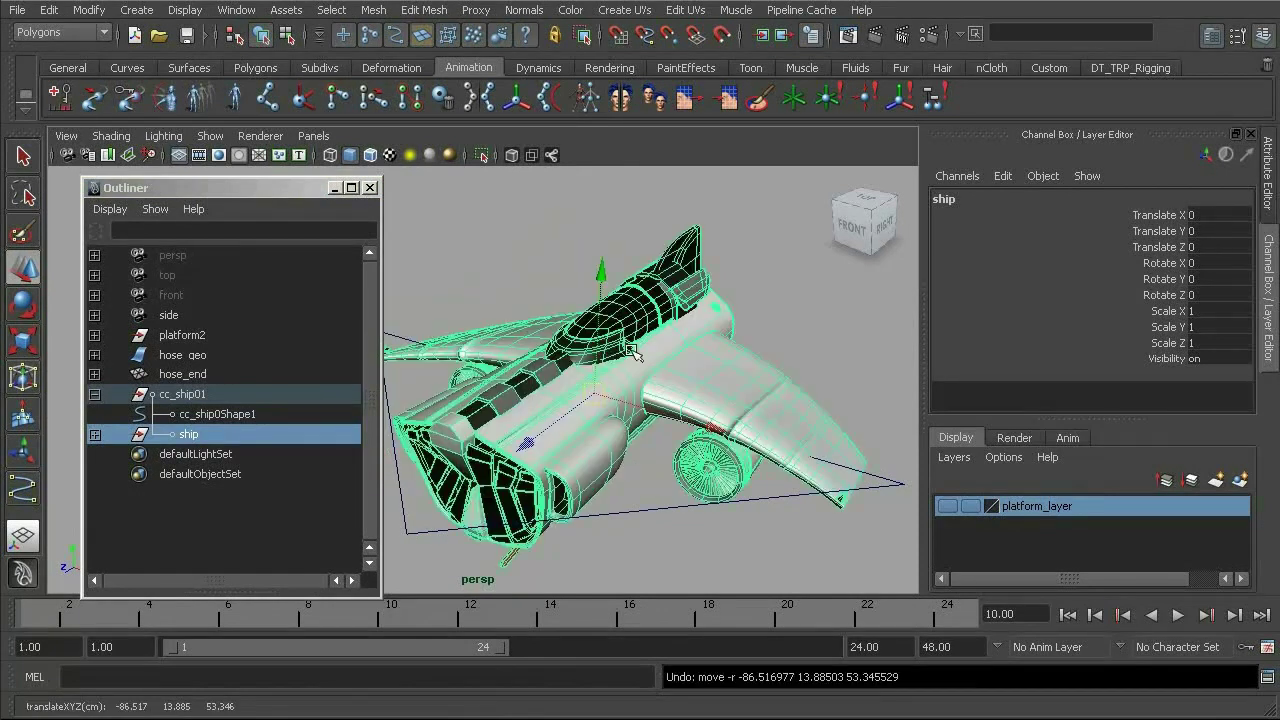
Expand the ship group and select all its children from ship_canopy_back_fins through place3dTexture1
{"action": "scroll", "coordinate": [597, 390], "scroll_direction": "down", "scroll_amount": 4}
{"action": "left_click_drag", "start_coordinate": [568, 430], "coordinate": [558, 370], "text": "alt"}
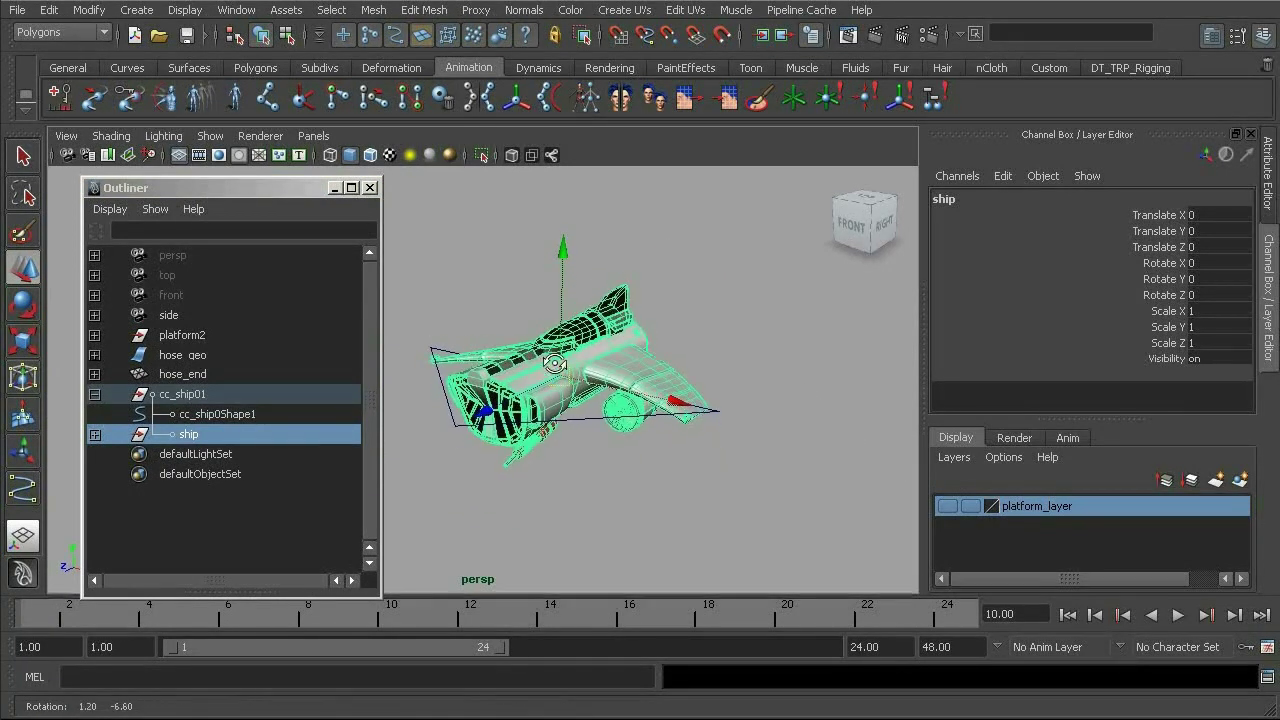
{"action": "right_click_drag", "start_coordinate": [558, 370], "coordinate": [642, 402], "text": "alt"}
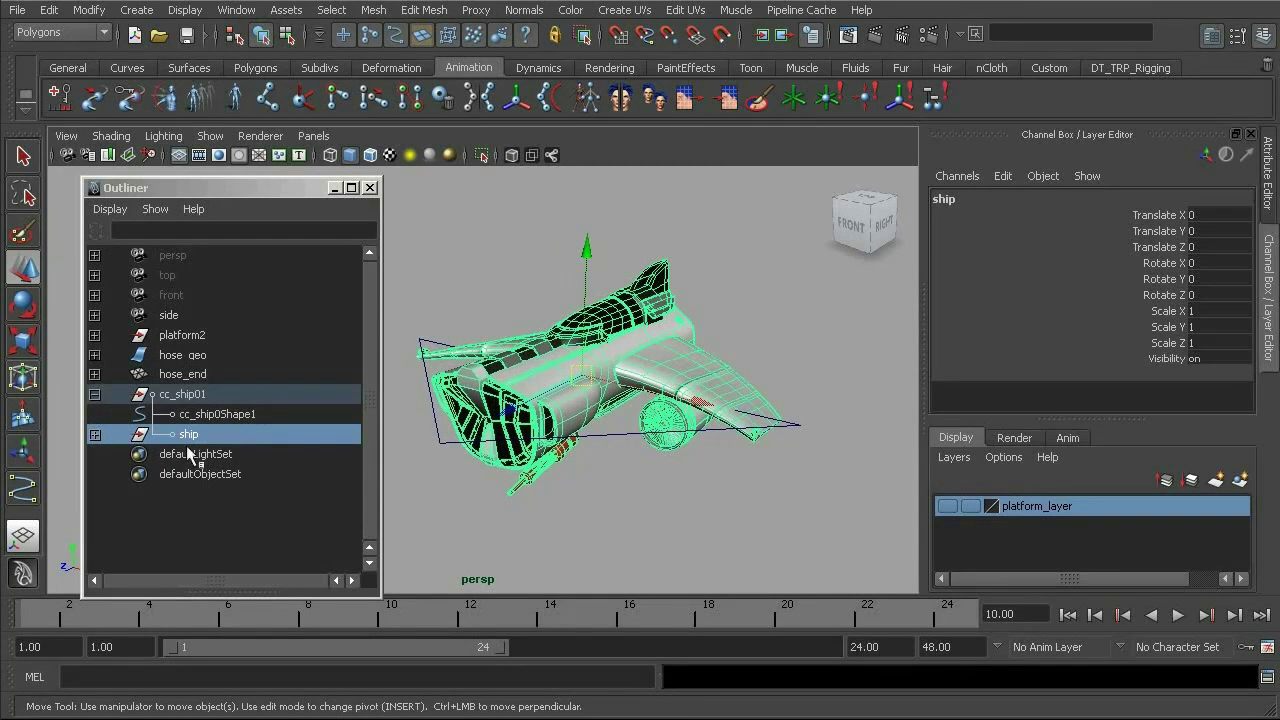
{"action": "left_click", "coordinate": [94, 434]}
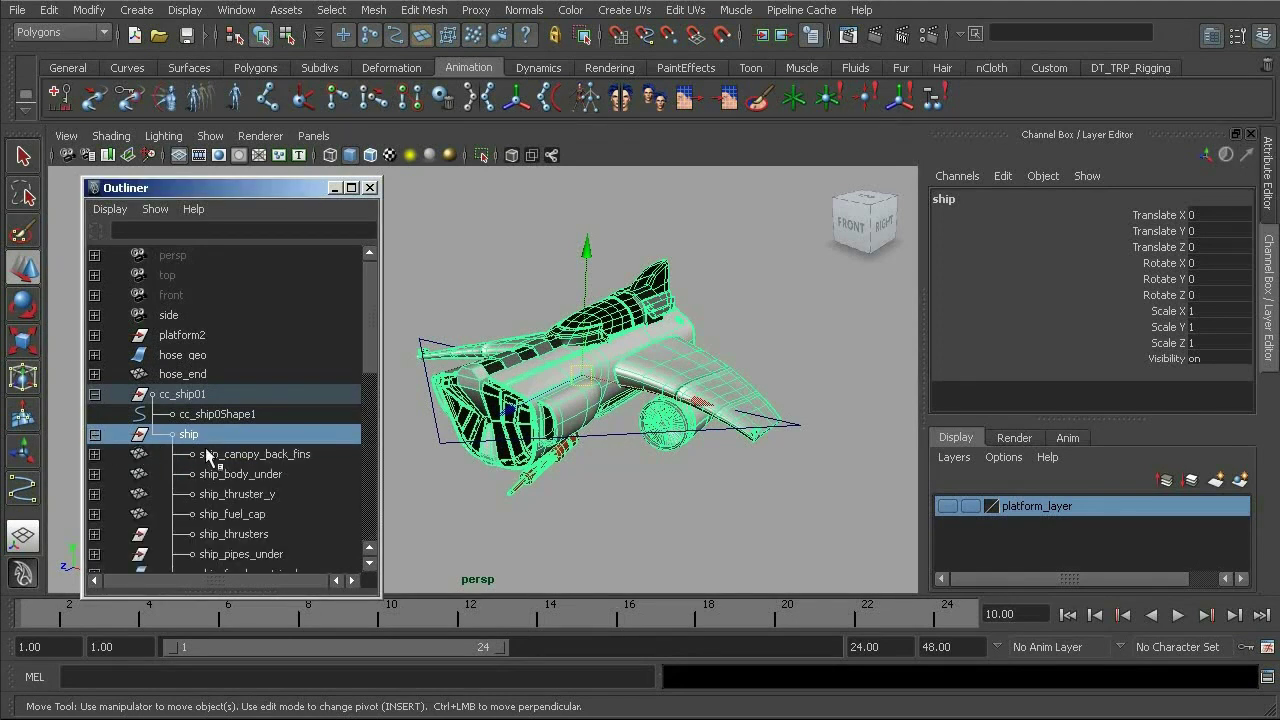
{"action": "scroll", "coordinate": [222, 424], "scroll_direction": "down", "scroll_amount": 4}
{"action": "scroll", "coordinate": [222, 424], "scroll_direction": "up", "scroll_amount": 4}
{"action": "scroll", "coordinate": [247, 422], "scroll_direction": "down", "scroll_amount": 2}
{"action": "left_click", "coordinate": [244, 297]}
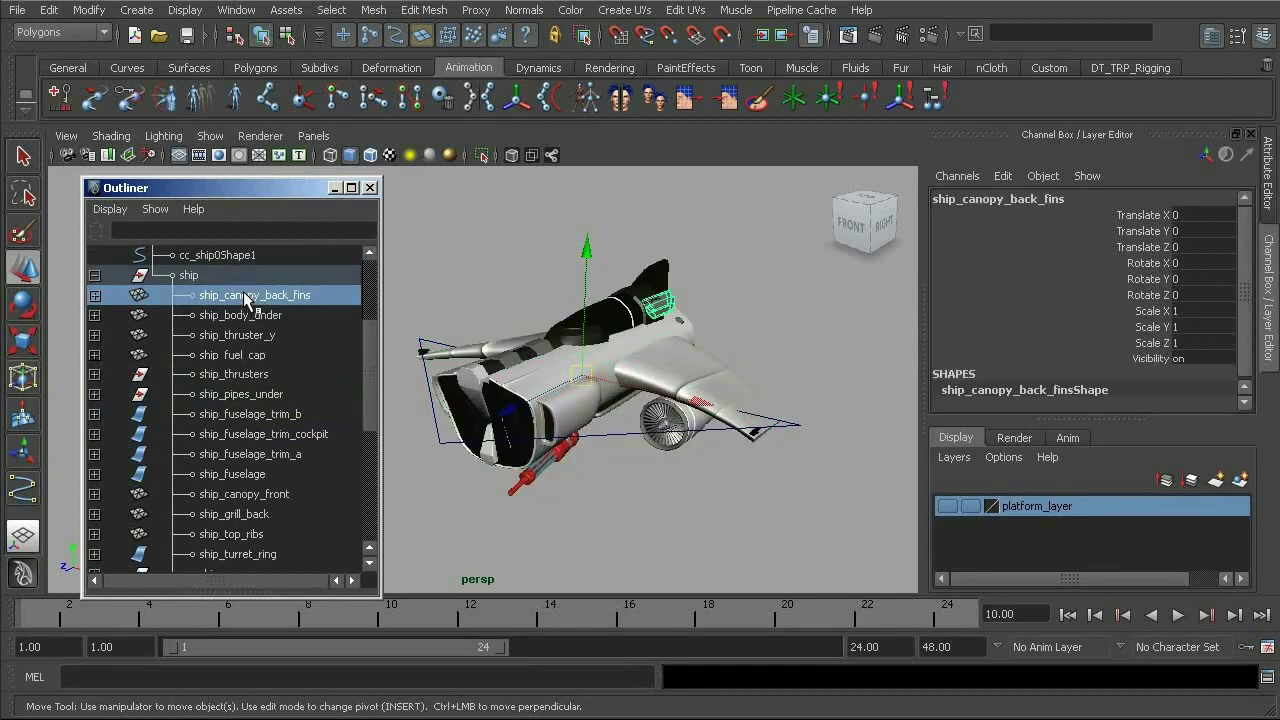
{"action": "scroll", "coordinate": [232, 346], "scroll_direction": "down", "scroll_amount": 4}
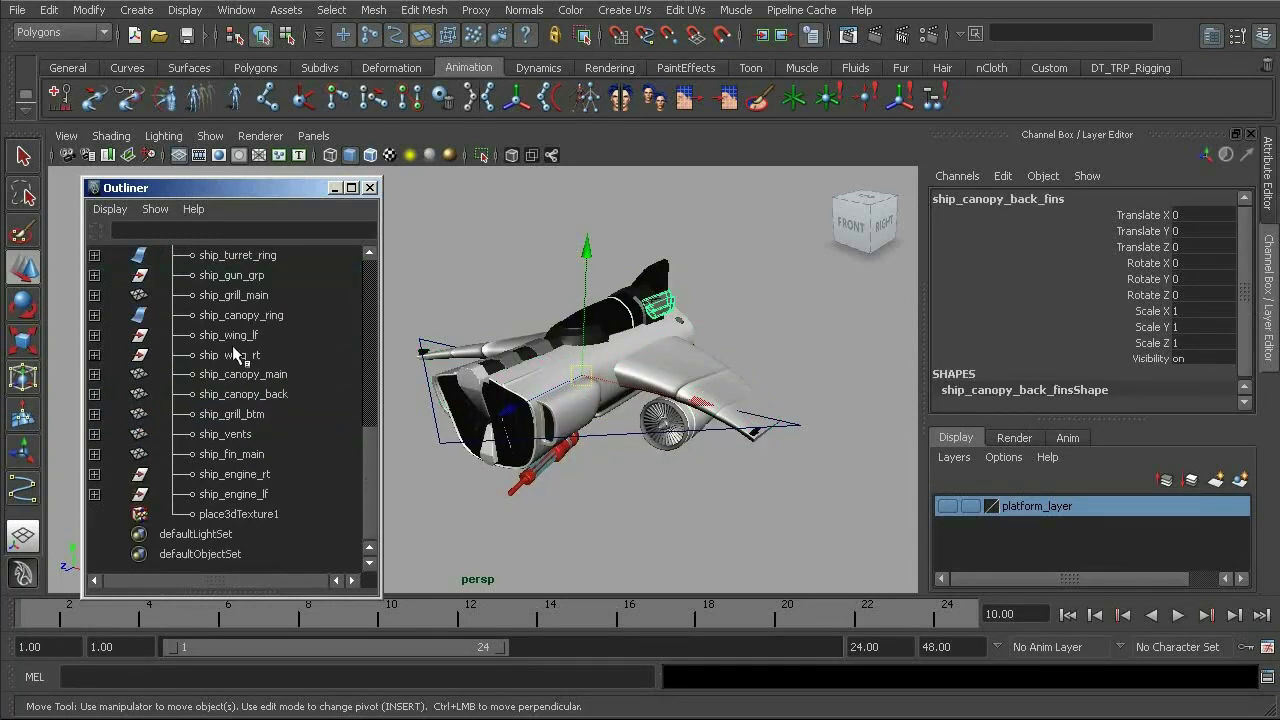
{"action": "left_click", "coordinate": [237, 511], "text": "shift"}
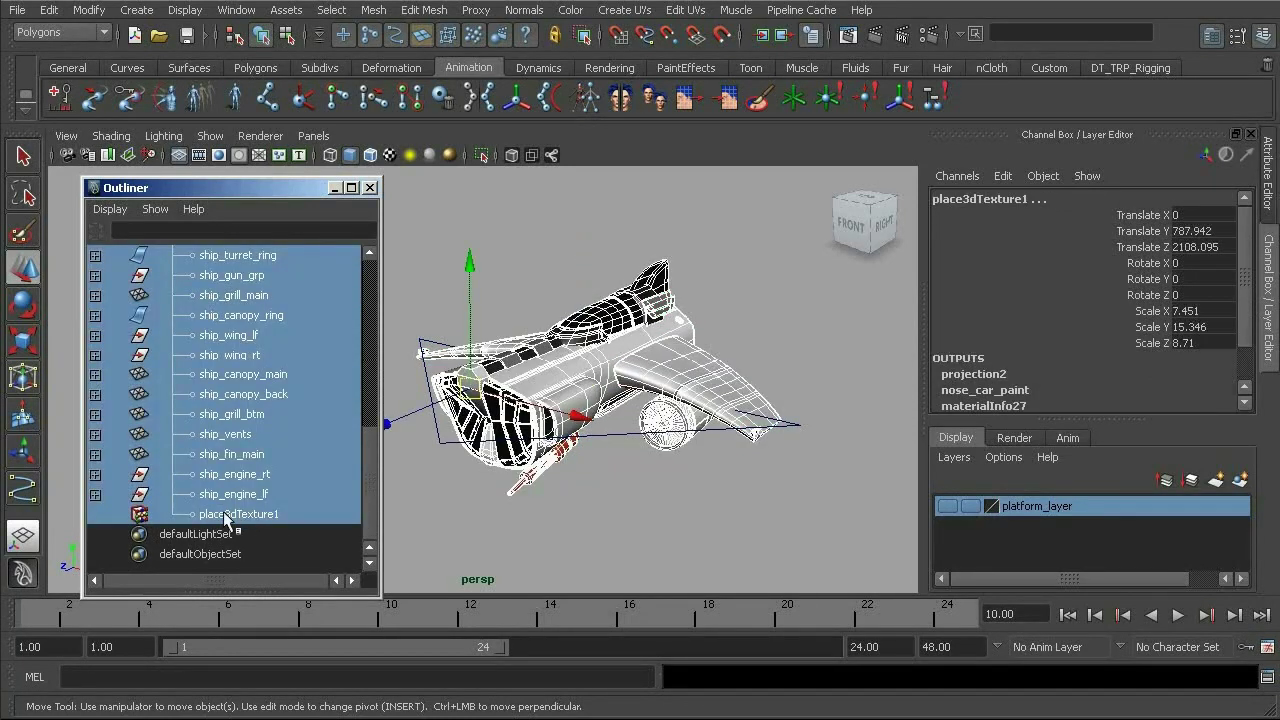
{"action": "scroll", "coordinate": [242, 432], "scroll_direction": "up", "scroll_amount": 4}
{"action": "scroll", "coordinate": [242, 432], "scroll_direction": "down", "scroll_amount": 3}
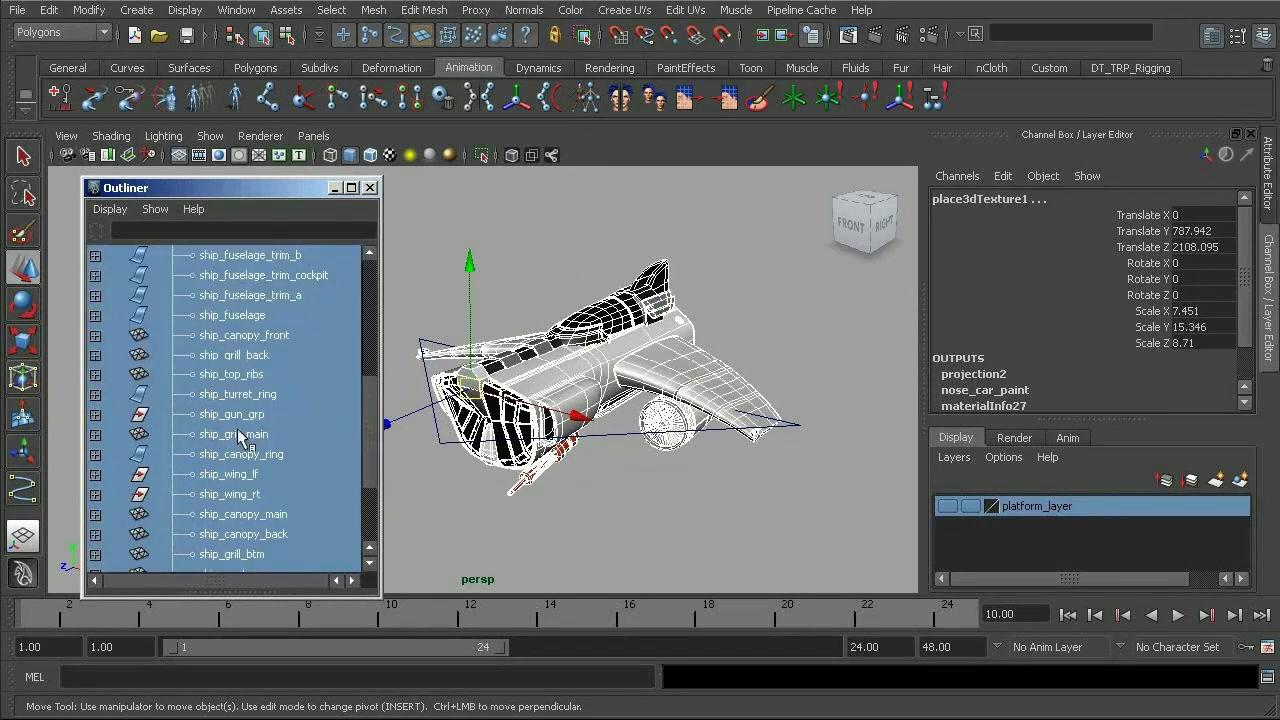
{"action": "scroll", "coordinate": [230, 434], "scroll_direction": "down", "scroll_amount": 1}
{"action": "scroll", "coordinate": [226, 437], "scroll_direction": "up", "scroll_amount": 4}
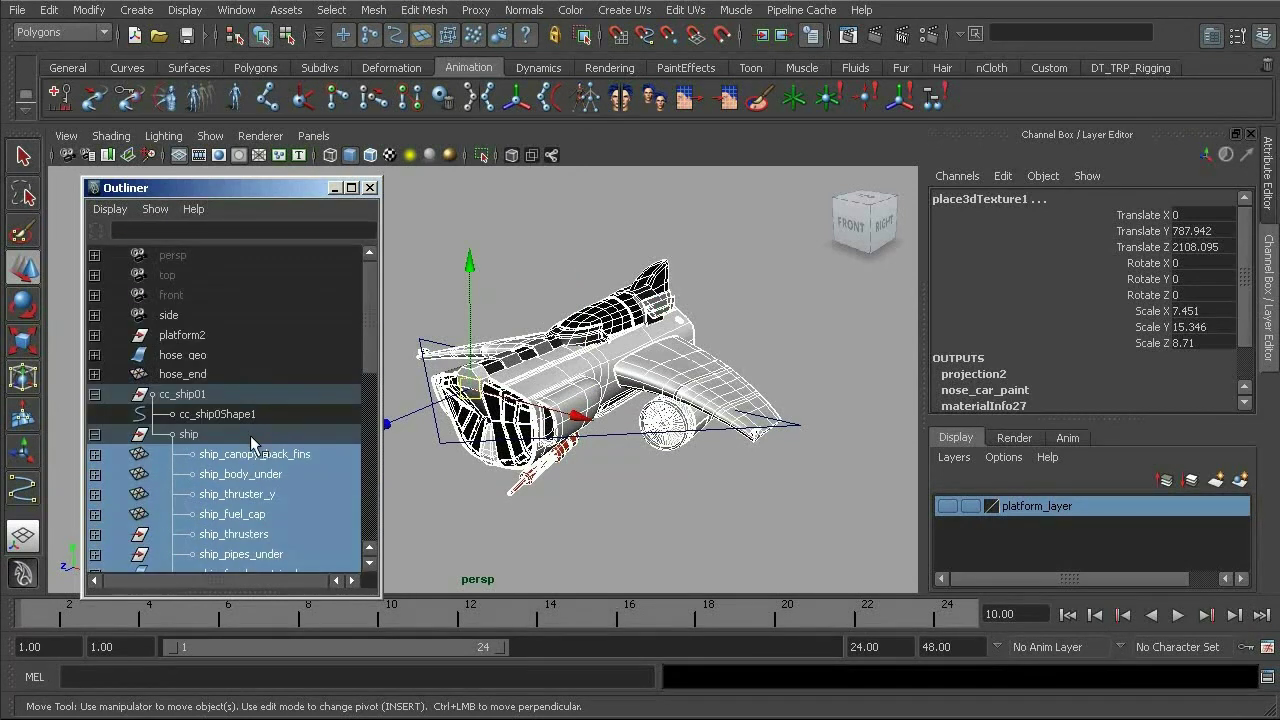
Parent the selected ship parts directly under cc_ship01 and select the emptied ship group
{"action": "middle_click_drag", "start_coordinate": [238, 460], "coordinate": [189, 400]}
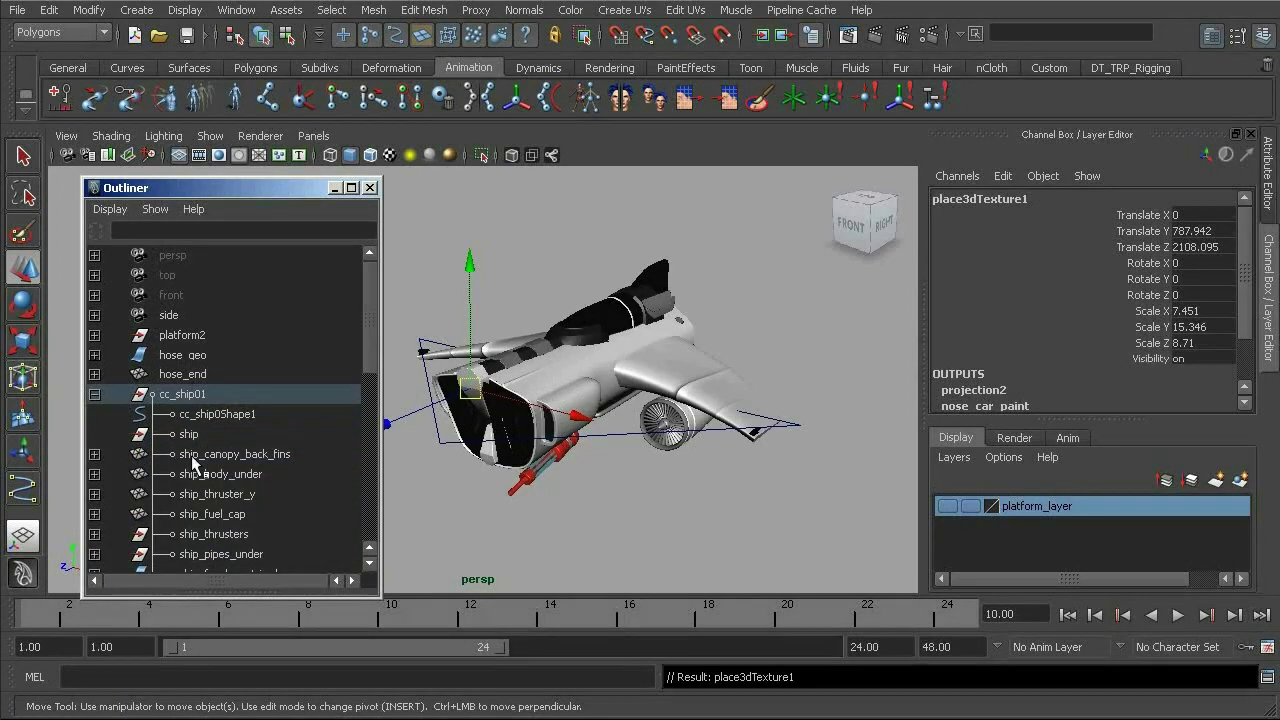
{"action": "left_click", "coordinate": [607, 438]}
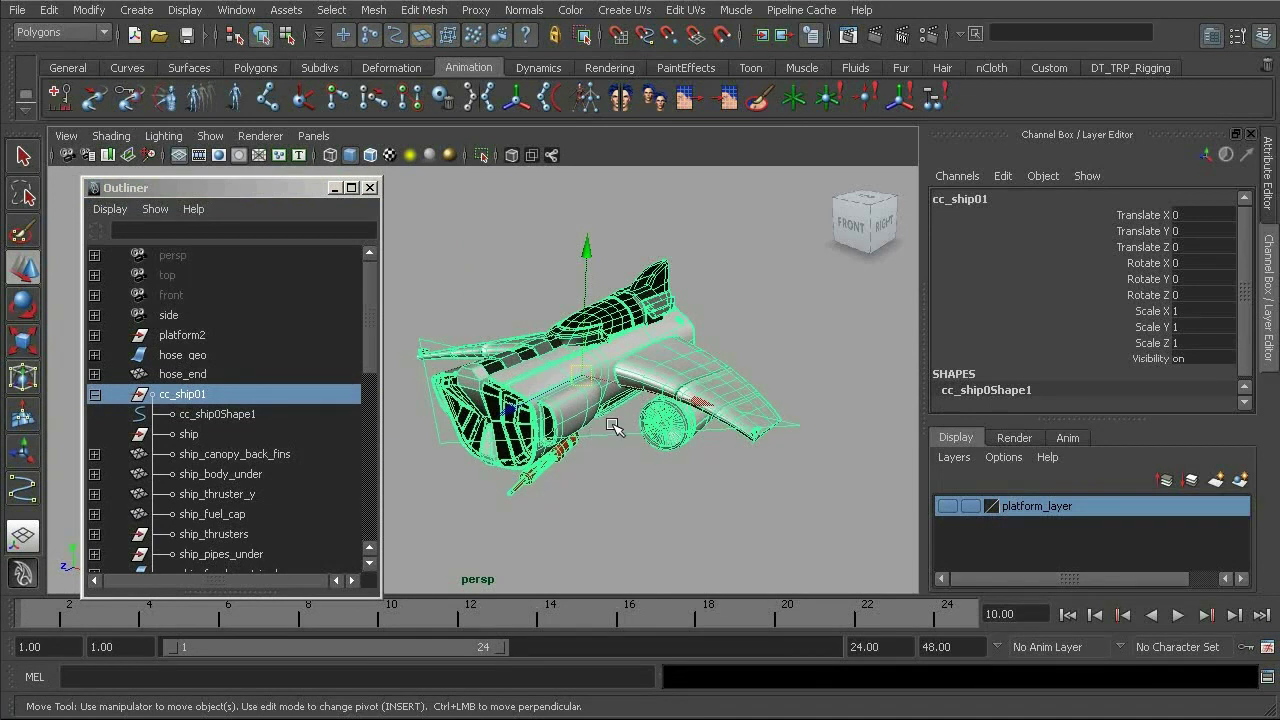
{"action": "left_click", "coordinate": [185, 436]}
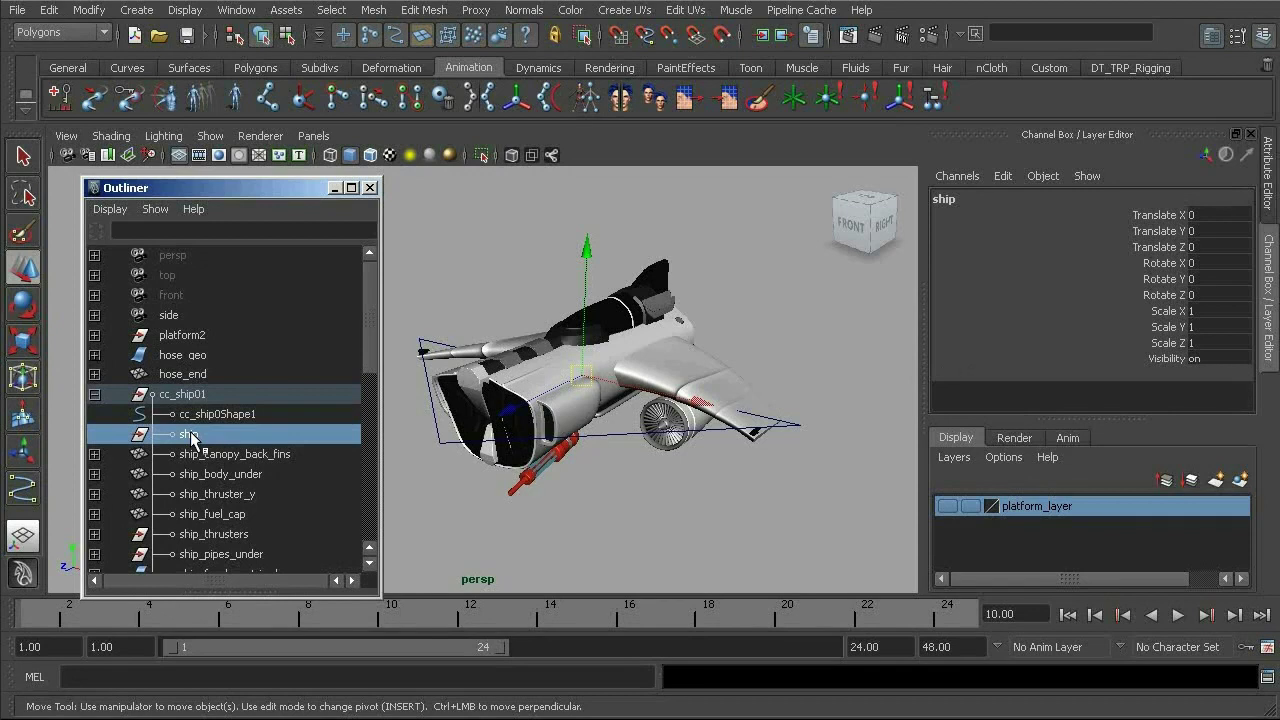
{"action": "left_click", "coordinate": [182, 394]}
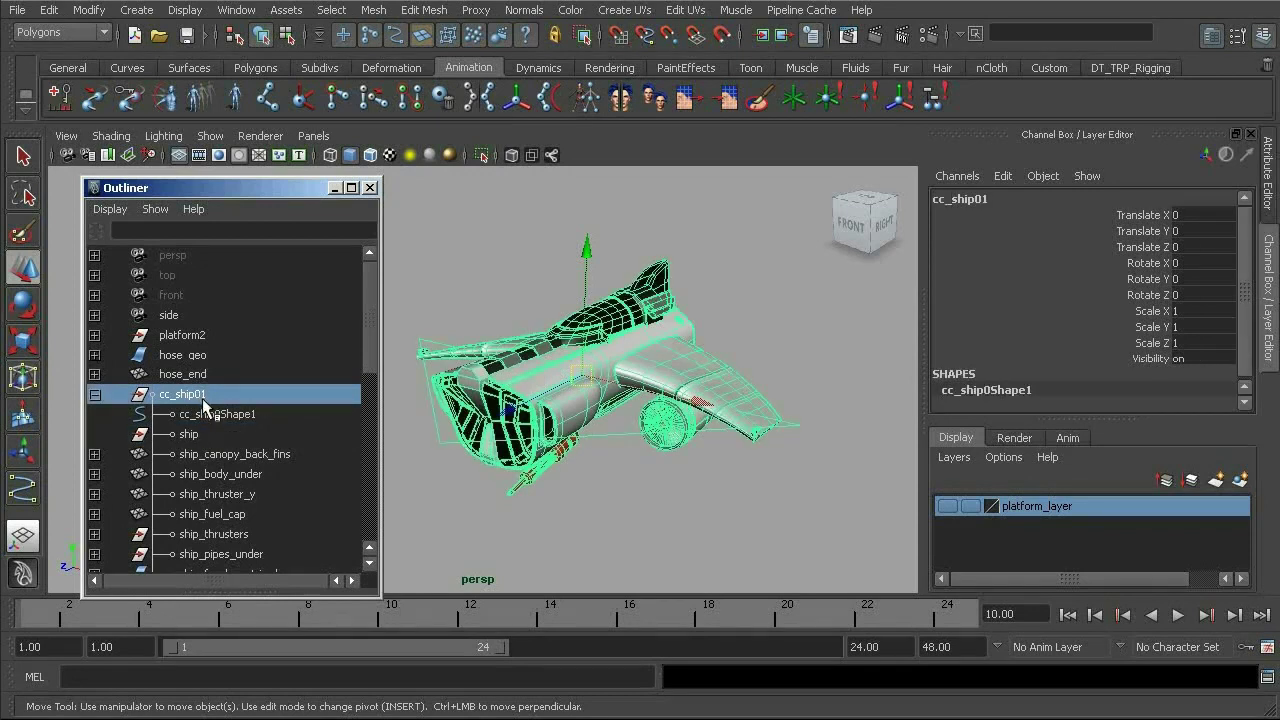
{"action": "left_click", "coordinate": [195, 434]}
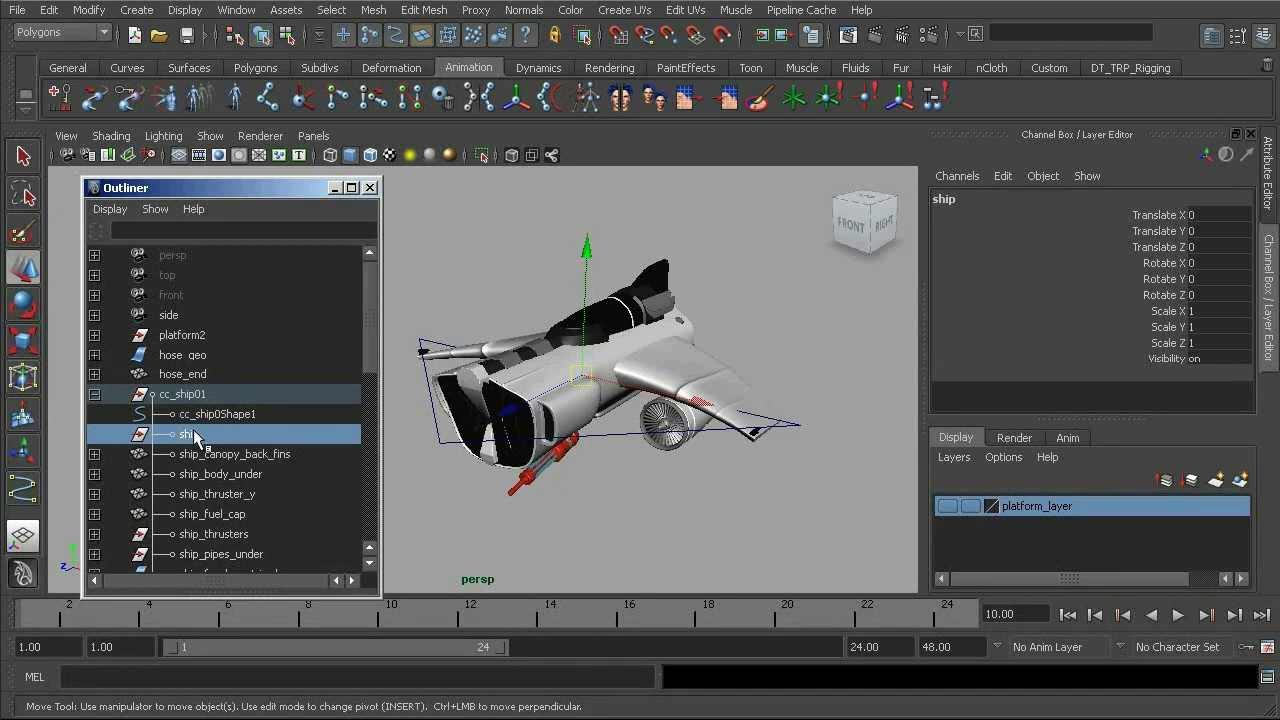
Try moving the ship group out of cc_ship01 to the top level of the hierarchy and undo it
{"action": "middle_click_drag", "start_coordinate": [210, 436], "coordinate": [195, 372]}
{"action": "middle_click_drag", "start_coordinate": [275, 366], "coordinate": [272, 364]}
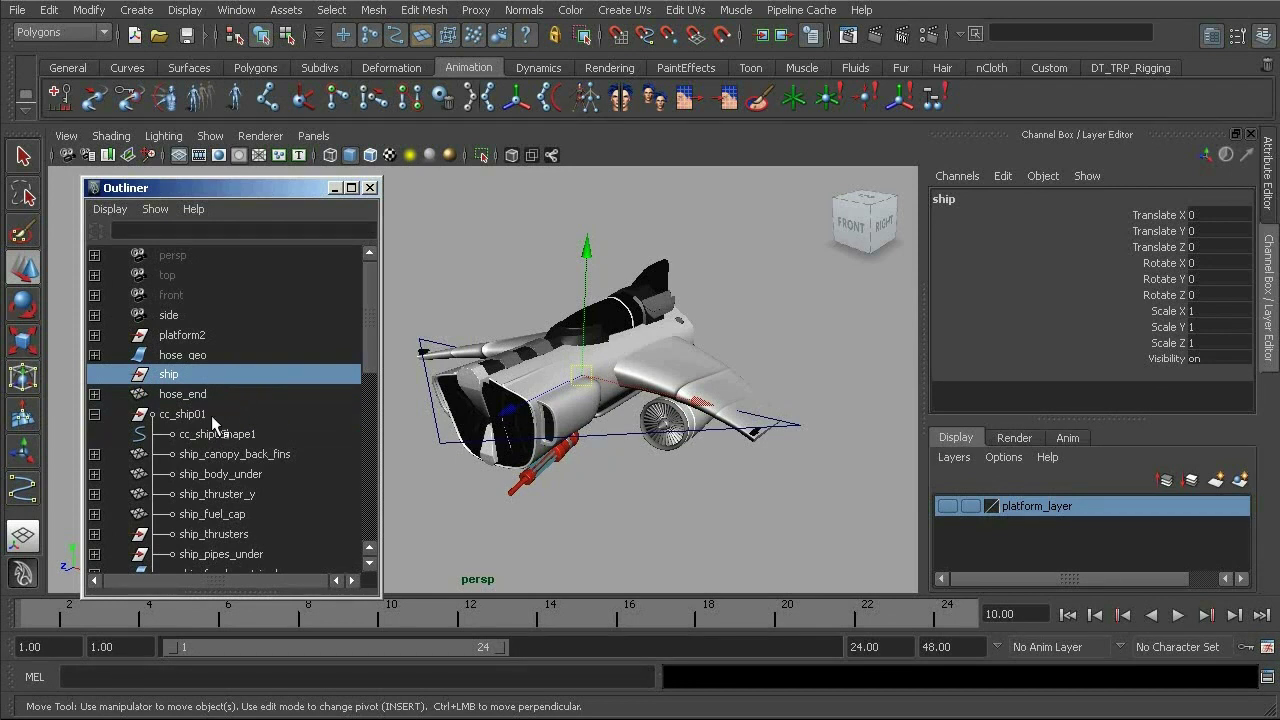
{"action": "key", "text": "ctrl+z"}
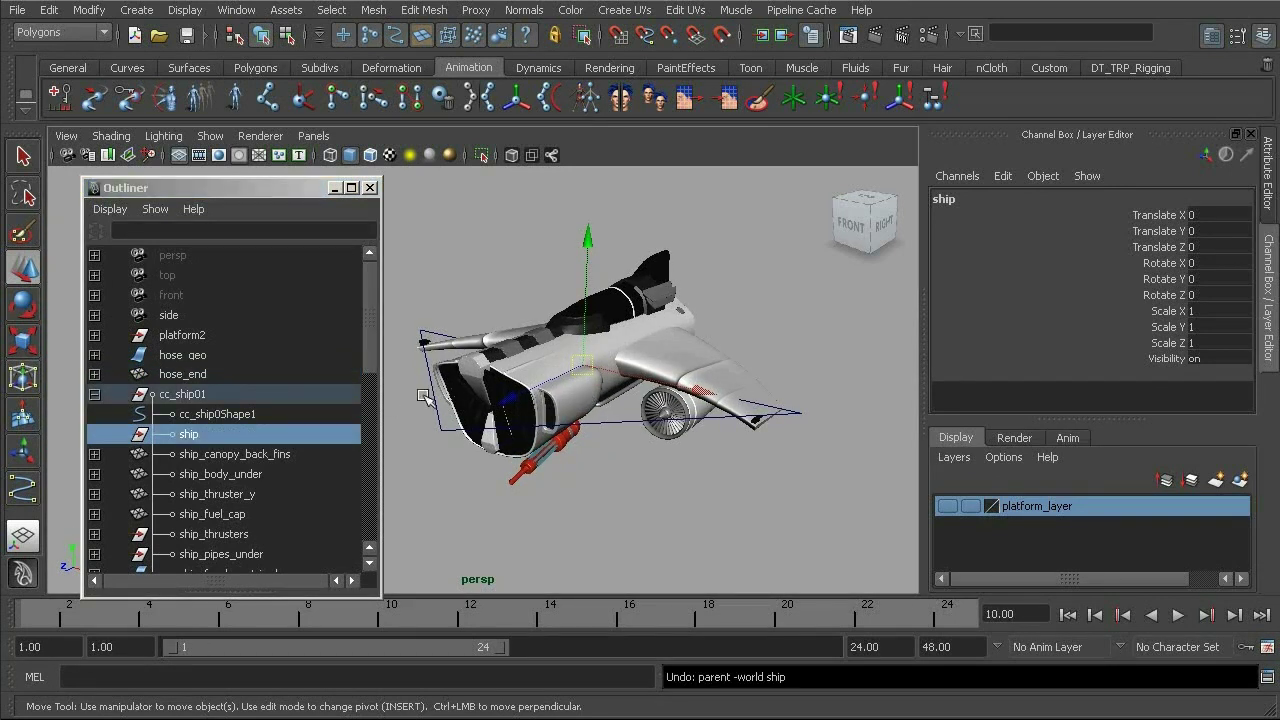
Unparent the empty ship group from cc_ship01
{"action": "left_click", "coordinate": [50, 12]}
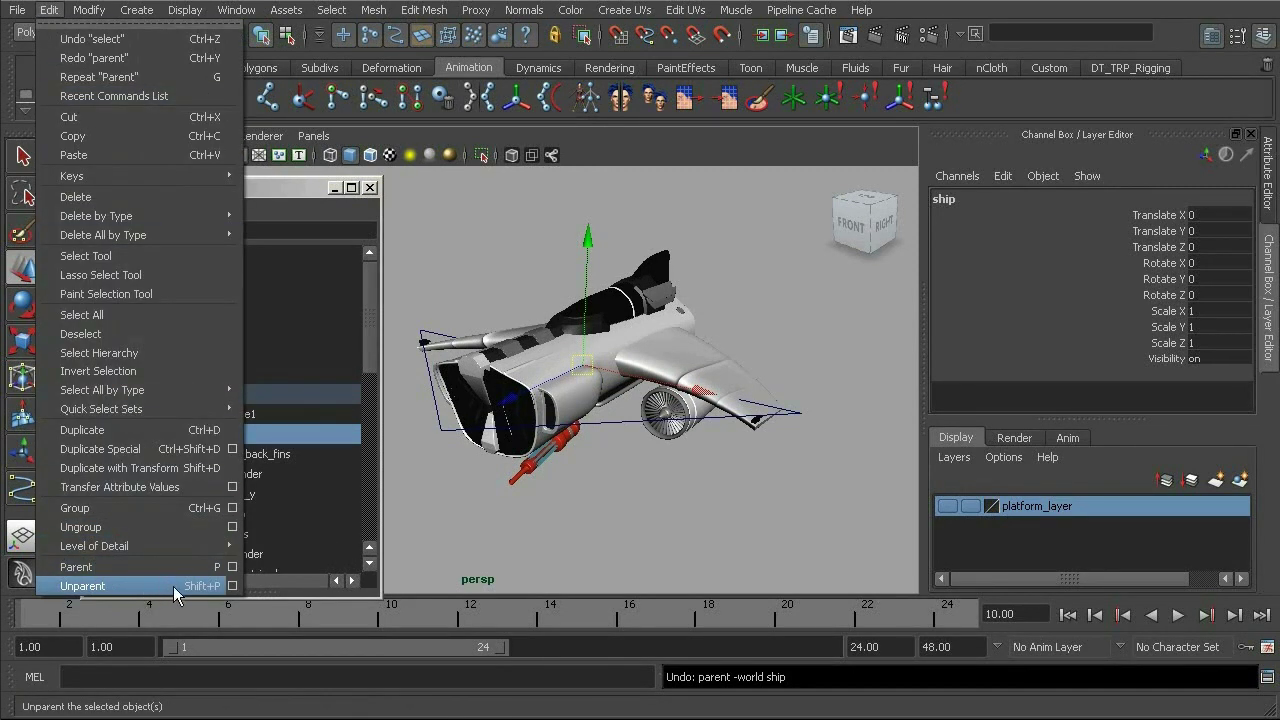
{"action": "left_click", "coordinate": [299, 193]}
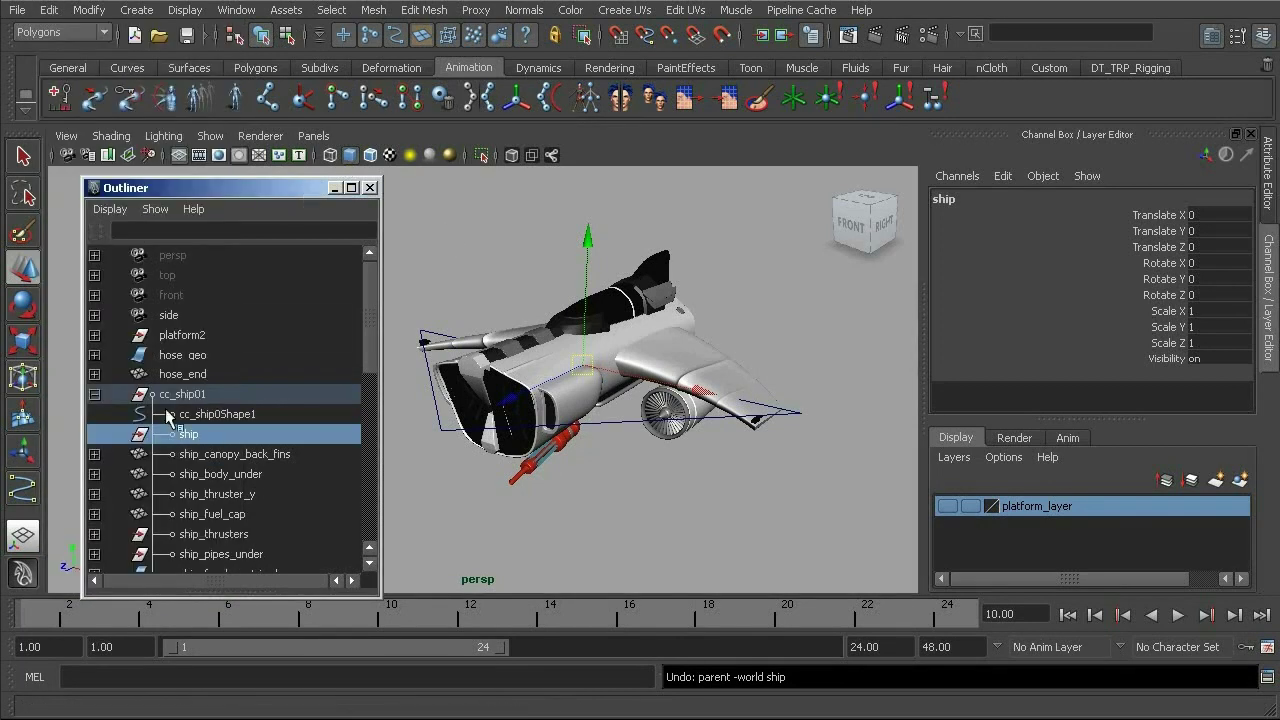
{"action": "middle_click_drag", "start_coordinate": [641, 378], "coordinate": [643, 390], "text": "alt"}
{"action": "key", "text": "shift+p"}
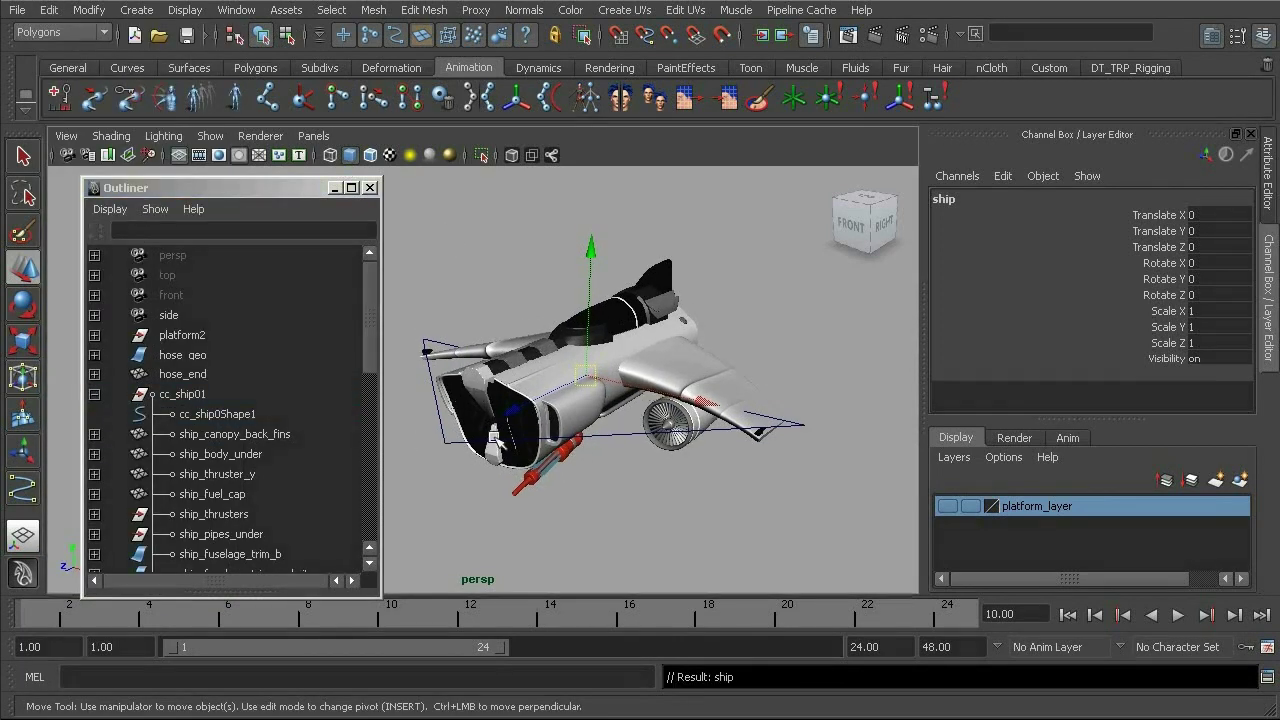
Collapse the cc_ship01 hierarchy and parent cc_ship01 under the ship group
{"action": "left_click", "coordinate": [620, 437]}
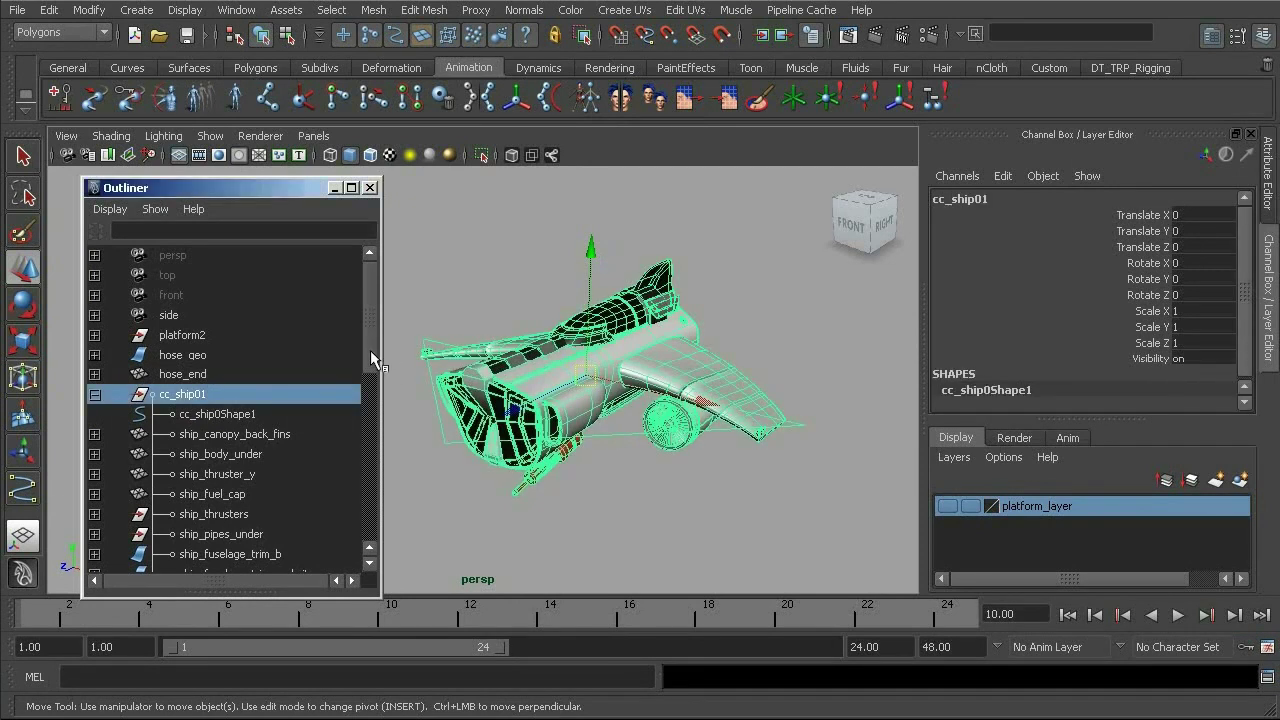
{"action": "scroll", "coordinate": [352, 495], "scroll_direction": "down", "scroll_amount": 10}
{"action": "scroll", "coordinate": [352, 514], "scroll_direction": "up", "scroll_amount": 1}
{"action": "scroll", "coordinate": [354, 513], "scroll_direction": "up", "scroll_amount": 8}
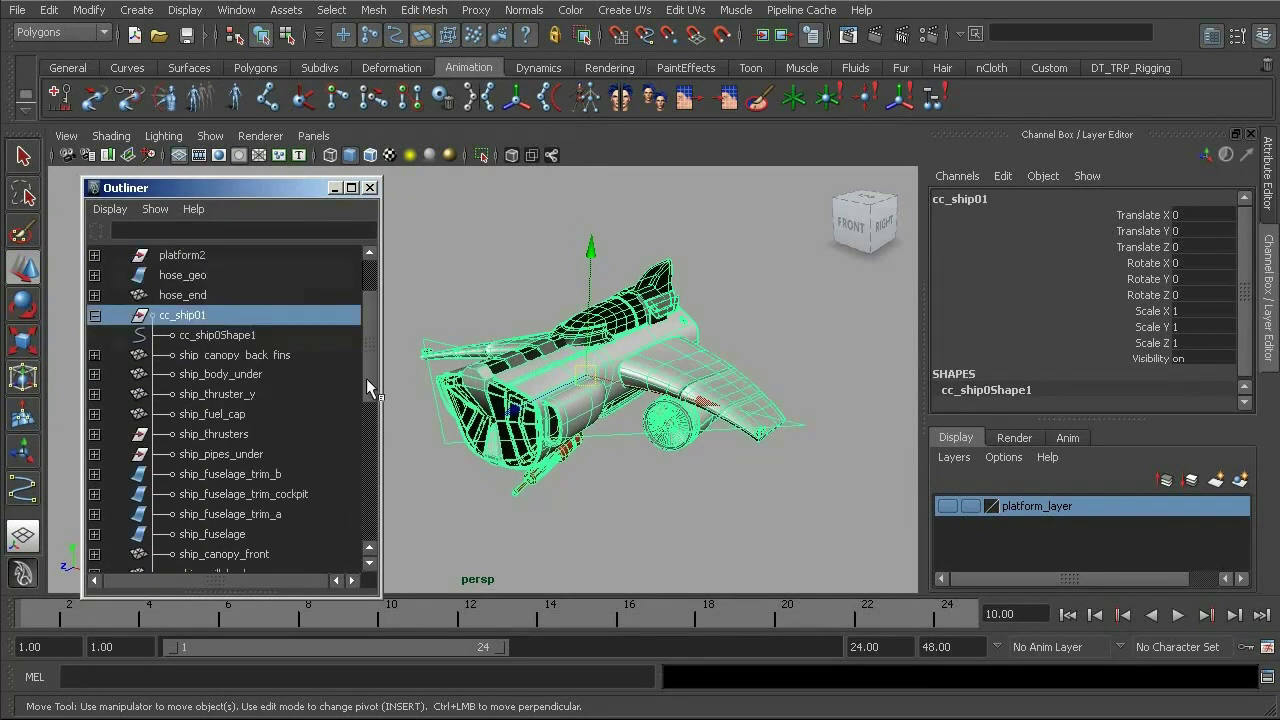
{"action": "left_click", "coordinate": [95, 355]}
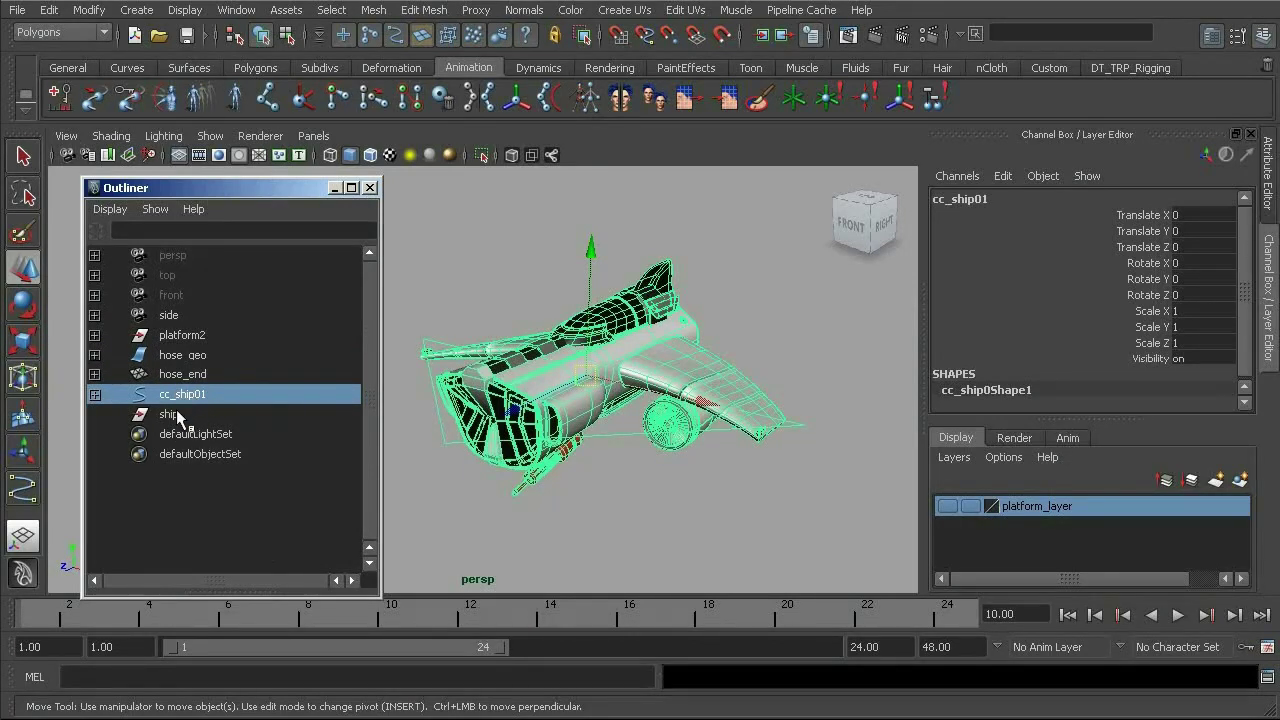
{"action": "left_click", "coordinate": [176, 412], "text": "ctrl"}
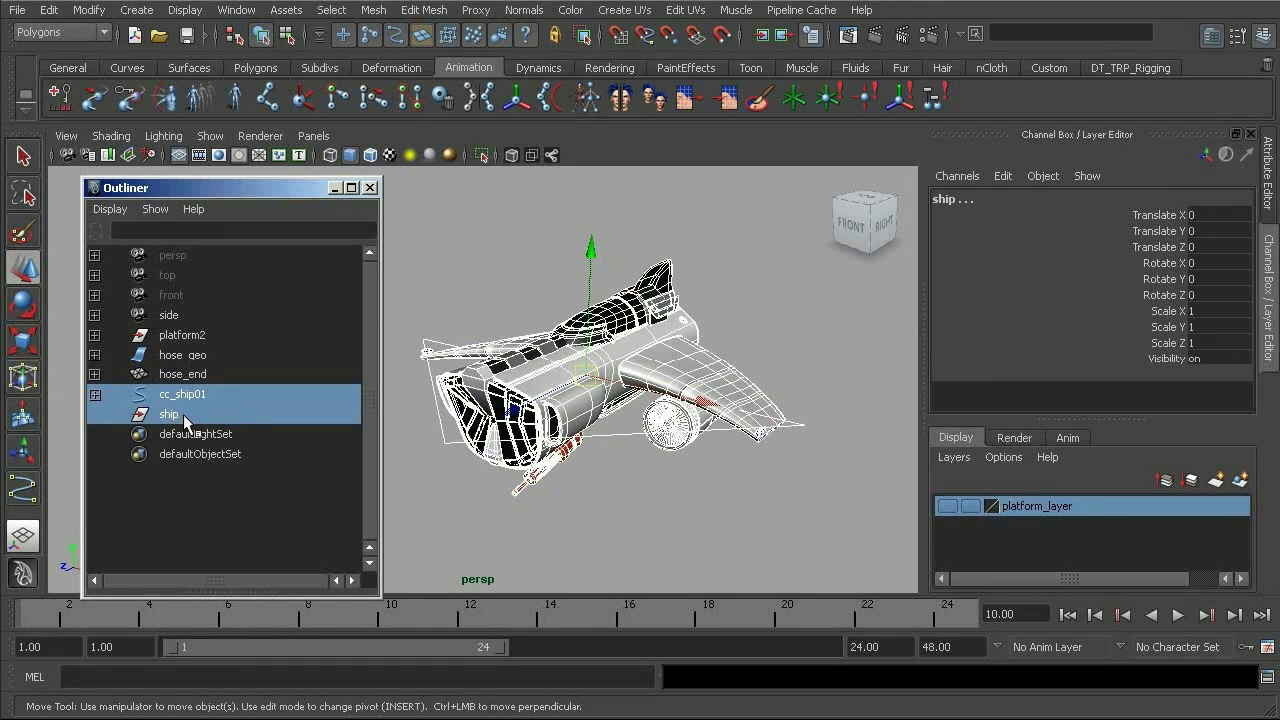
{"action": "key", "text": "p"}
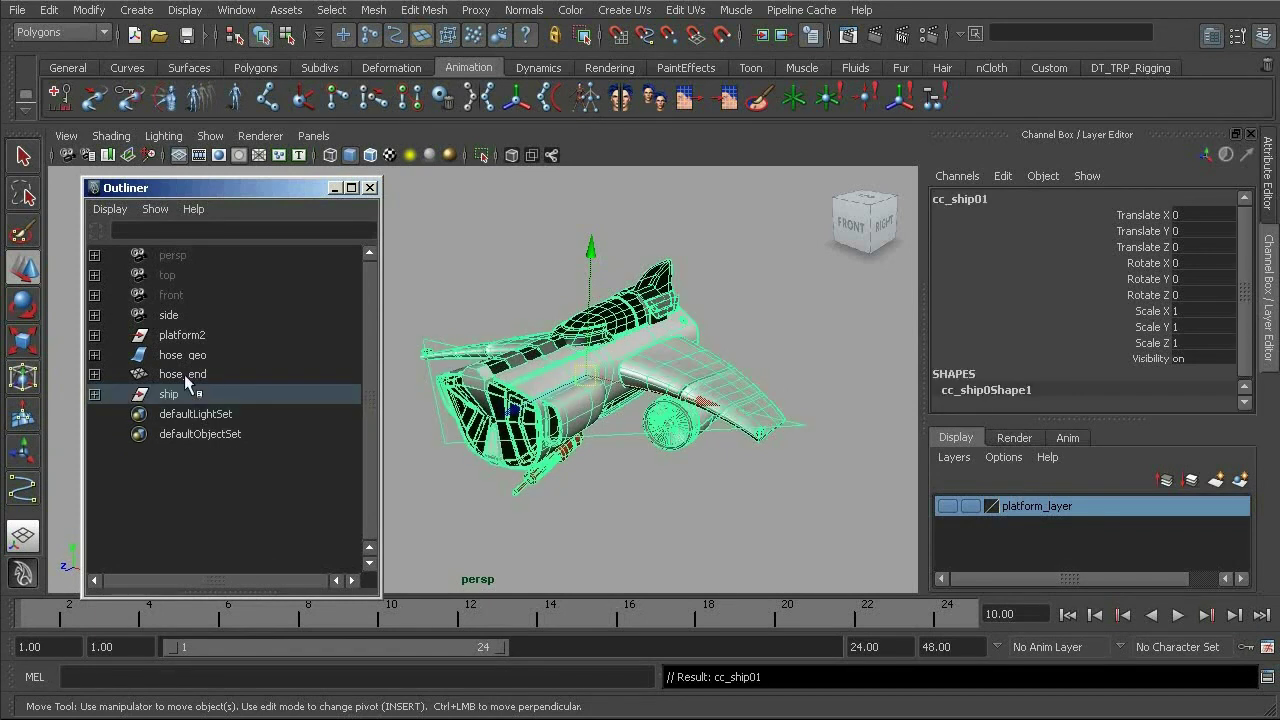
Try moving the top-level ship group together with its nested control curve and undo the move
{"action": "left_click", "coordinate": [188, 396]}
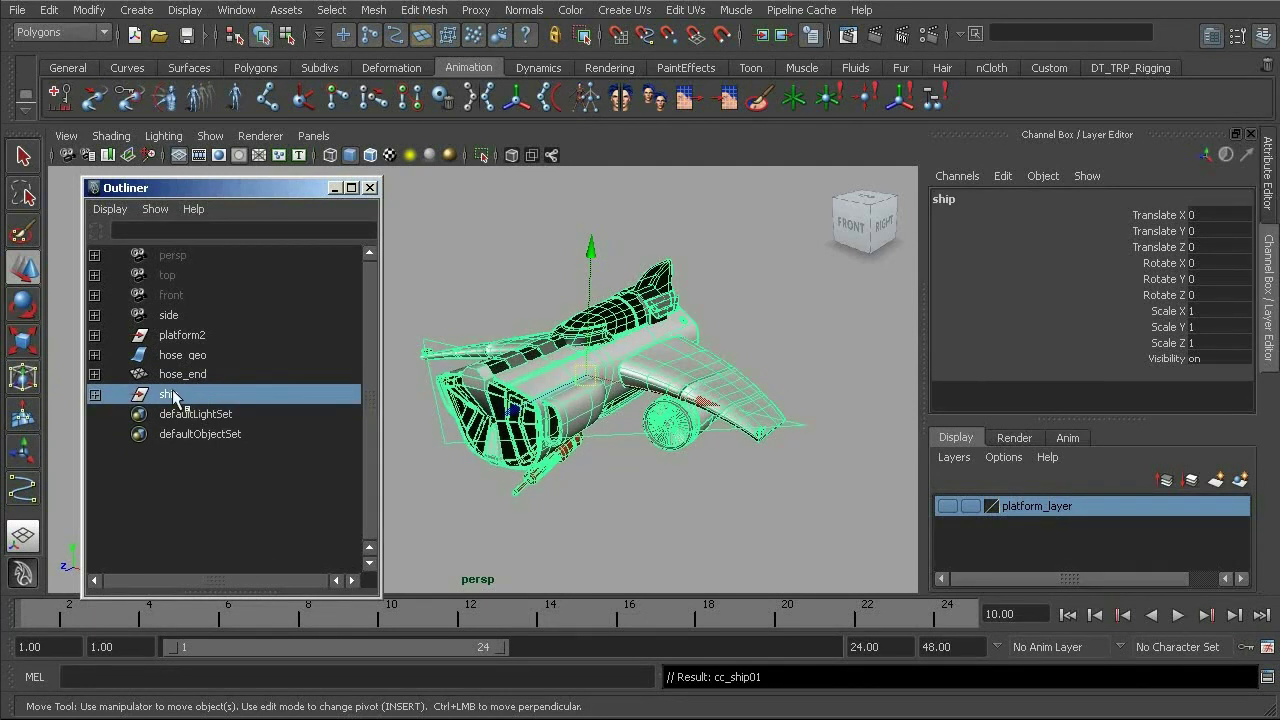
{"action": "left_click_drag", "start_coordinate": [632, 375], "coordinate": [457, 292]}
{"action": "key", "text": "ctrl+z"}
{"action": "key", "text": "ctrl+z"}
{"action": "key", "text": "ctrl+z"}
{"action": "key", "text": "ctrl+z"}
{"action": "key", "text": "ctrl+z"}
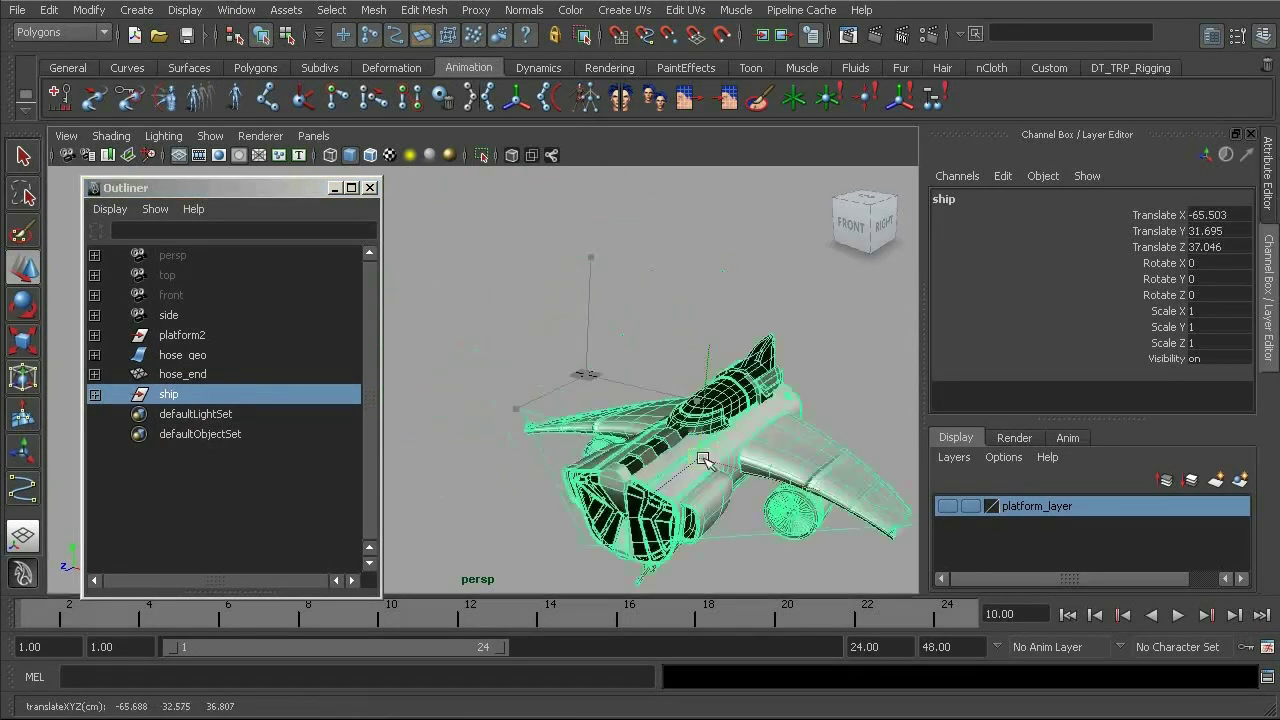
{"action": "left_click_drag", "start_coordinate": [637, 409], "coordinate": [610, 365], "text": "alt"}
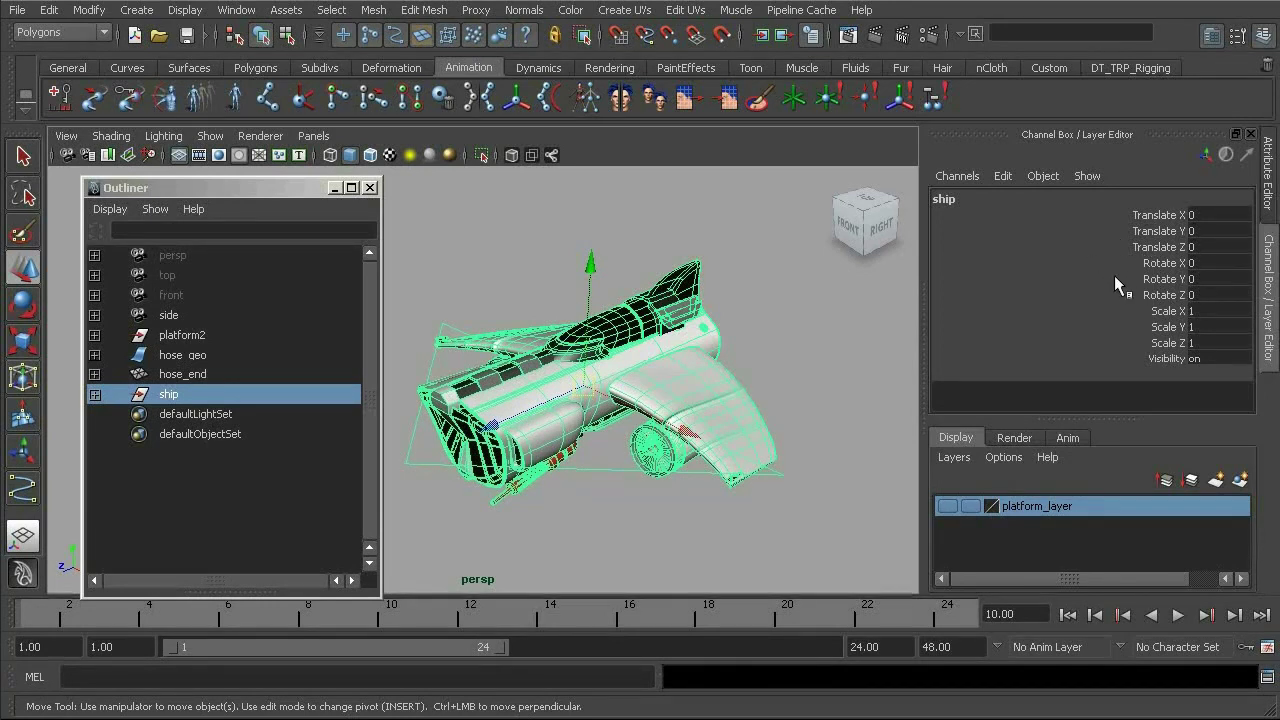
Try moving the cc_ship01 control on its own within the ship group and undo the move
{"action": "left_click", "coordinate": [604, 505]}
{"action": "left_click_drag", "start_coordinate": [592, 398], "coordinate": [614, 380]}
{"action": "key", "text": "ctrl+z"}
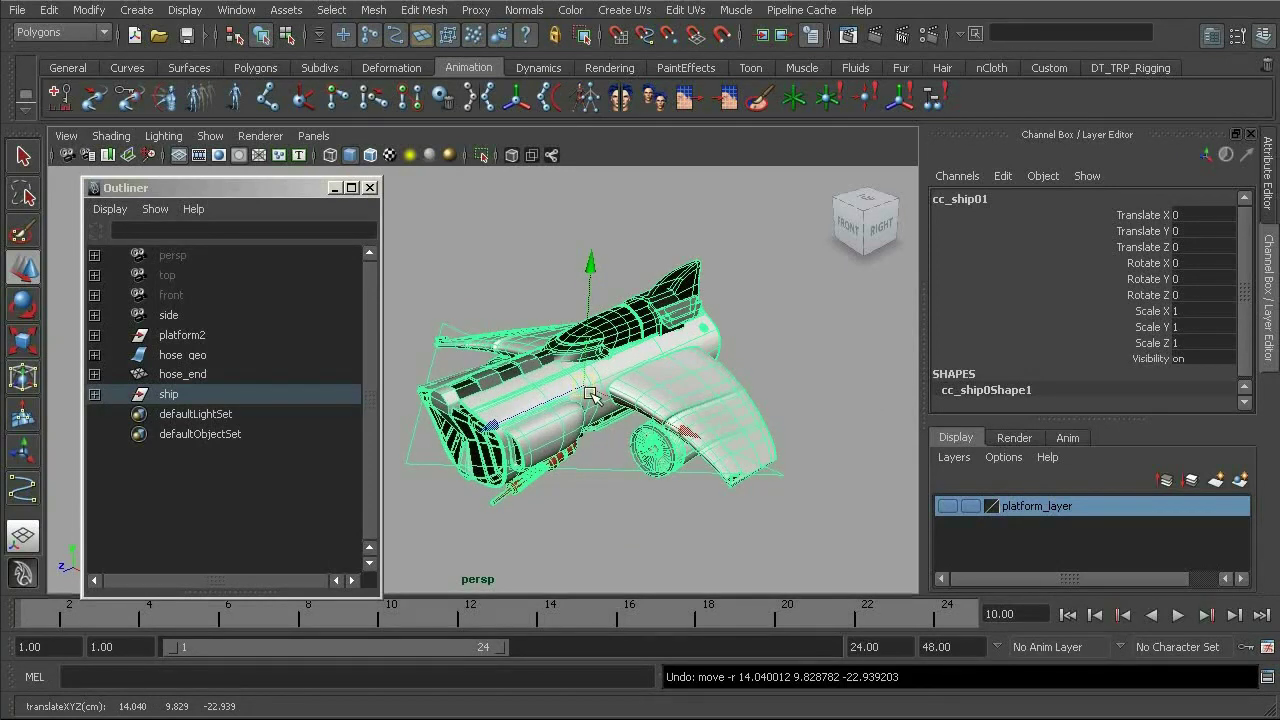
Select the ship group and close the Outliner
{"action": "left_click", "coordinate": [226, 395]}
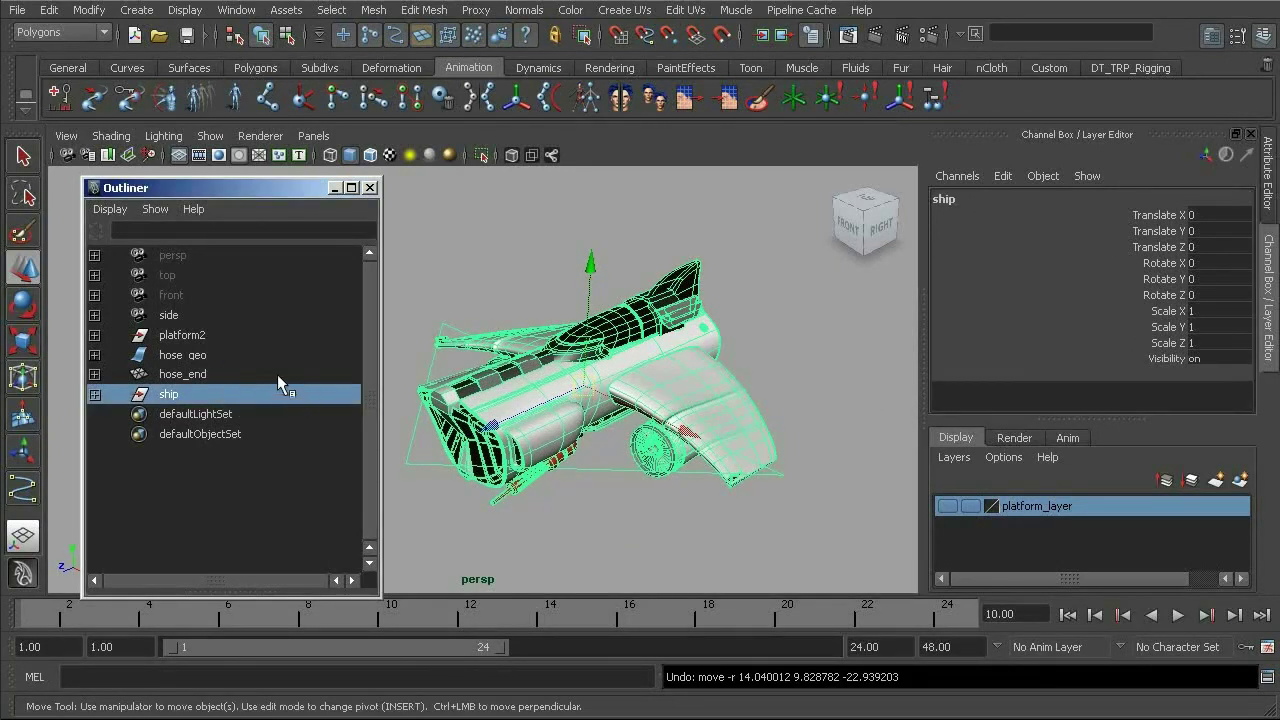
{"action": "left_click_drag", "start_coordinate": [510, 410], "coordinate": [600, 350], "text": "alt"}
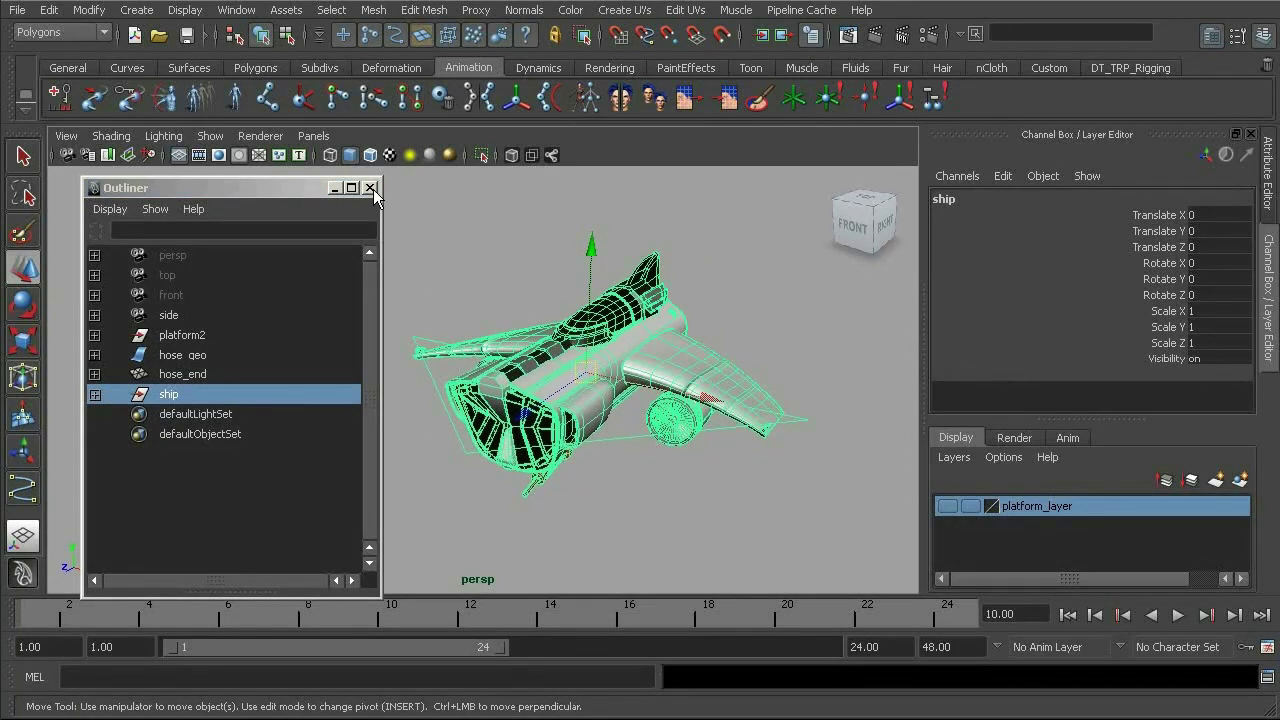
{"action": "left_click", "coordinate": [371, 188]}
{"action": "left_click_drag", "start_coordinate": [520, 326], "coordinate": [557, 330], "text": "alt"}
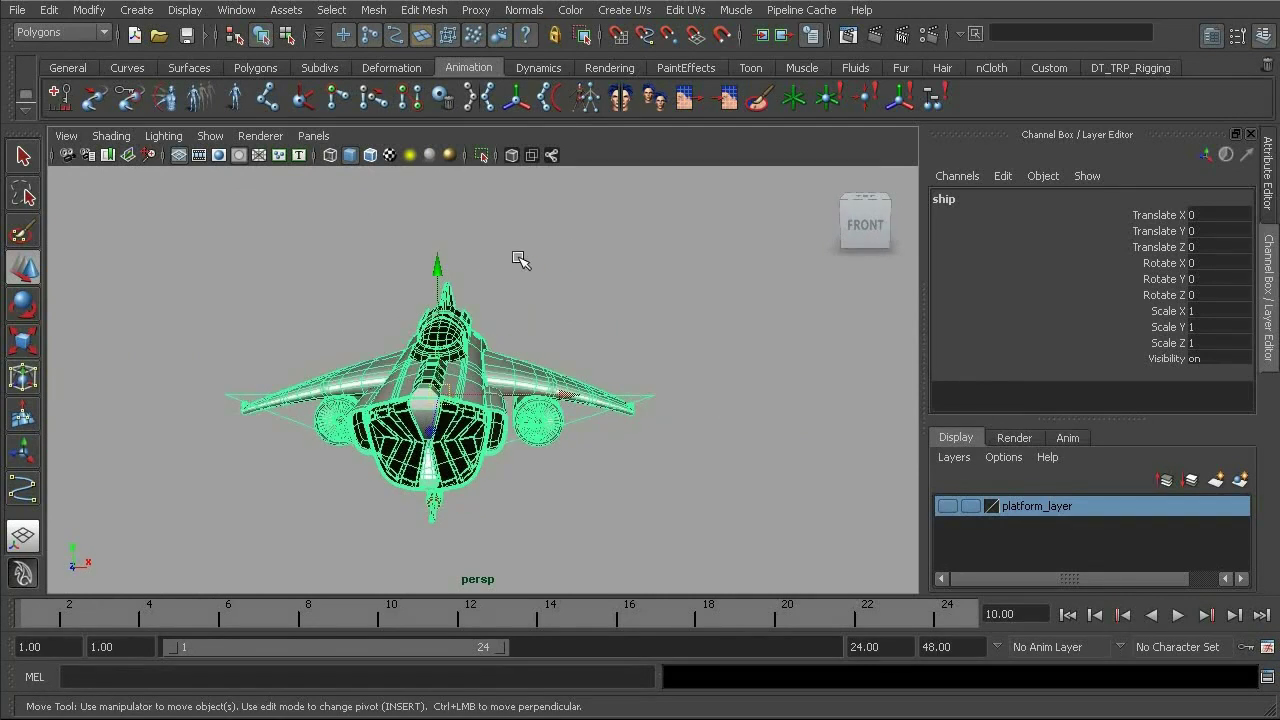
Disable selection of surface objects in the viewport and clear the current selection
{"action": "left_click", "coordinate": [419, 38]}
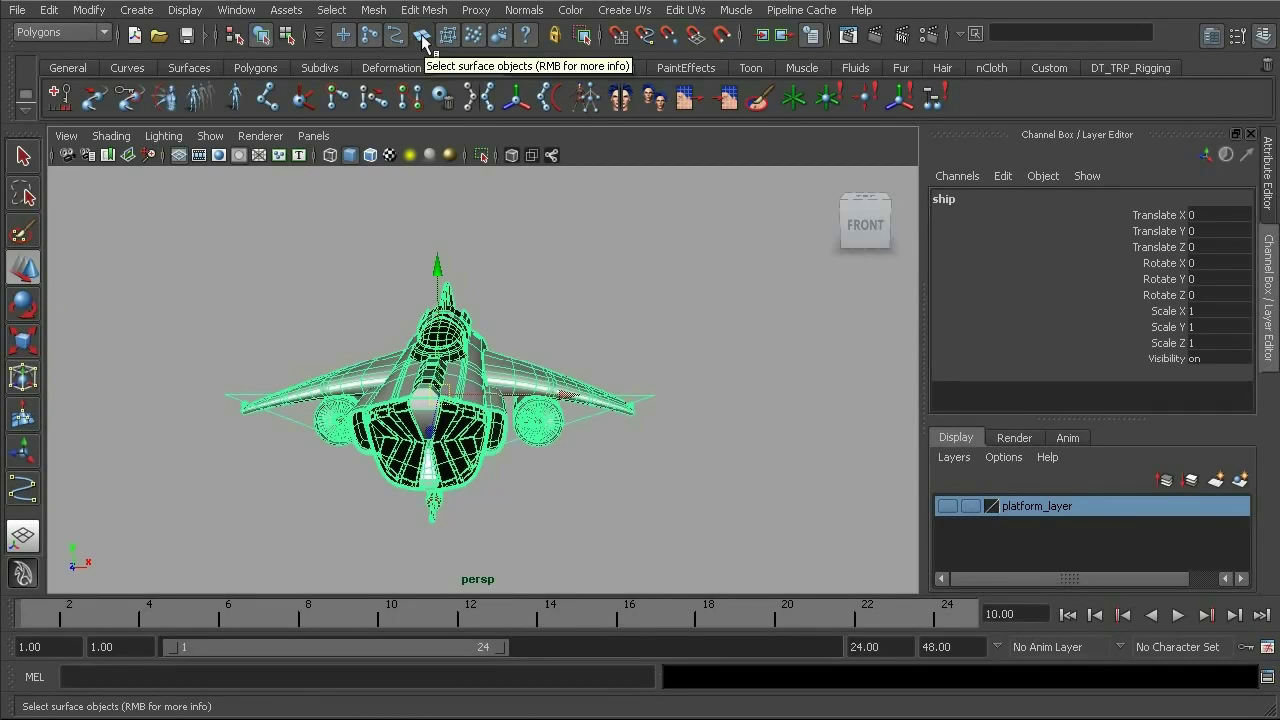
{"action": "left_click", "coordinate": [609, 309]}
{"action": "left_click_drag", "start_coordinate": [609, 309], "coordinate": [549, 356], "text": "alt"}
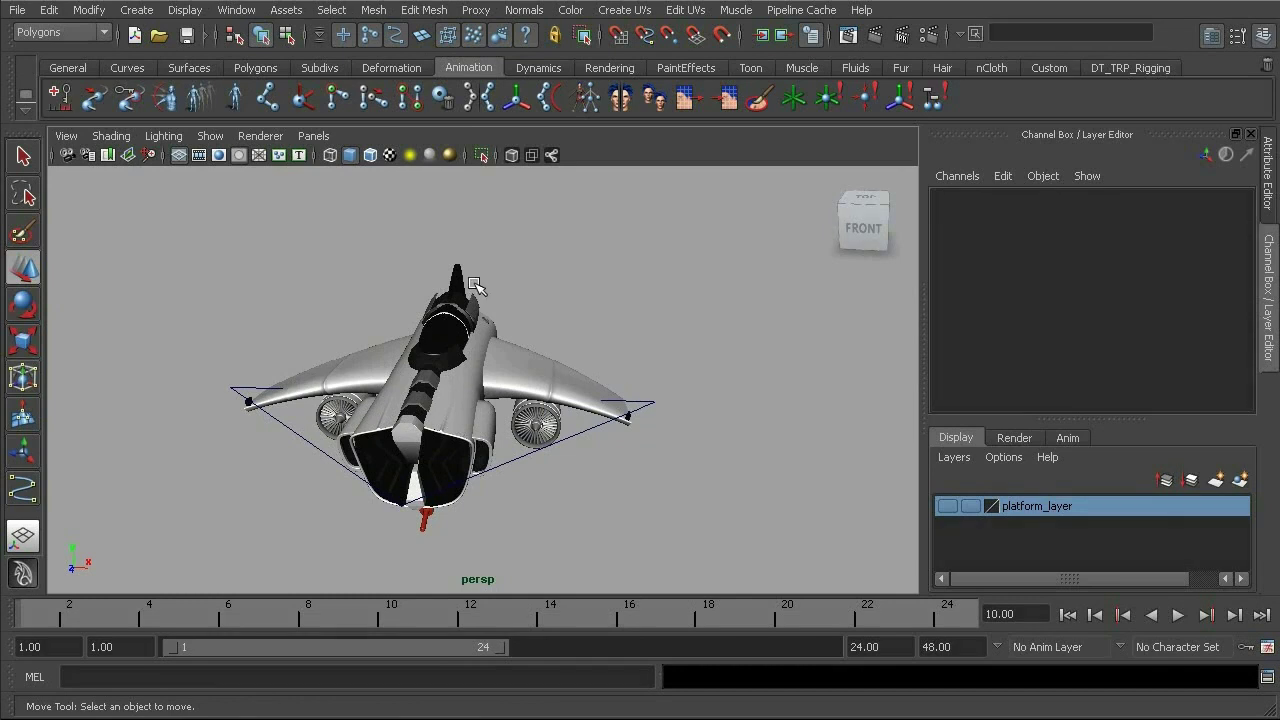
Test moving the ship by its cc_ship01 curve with surface selection off, undo the move and deselect the curve
{"action": "left_click", "coordinate": [525, 458]}
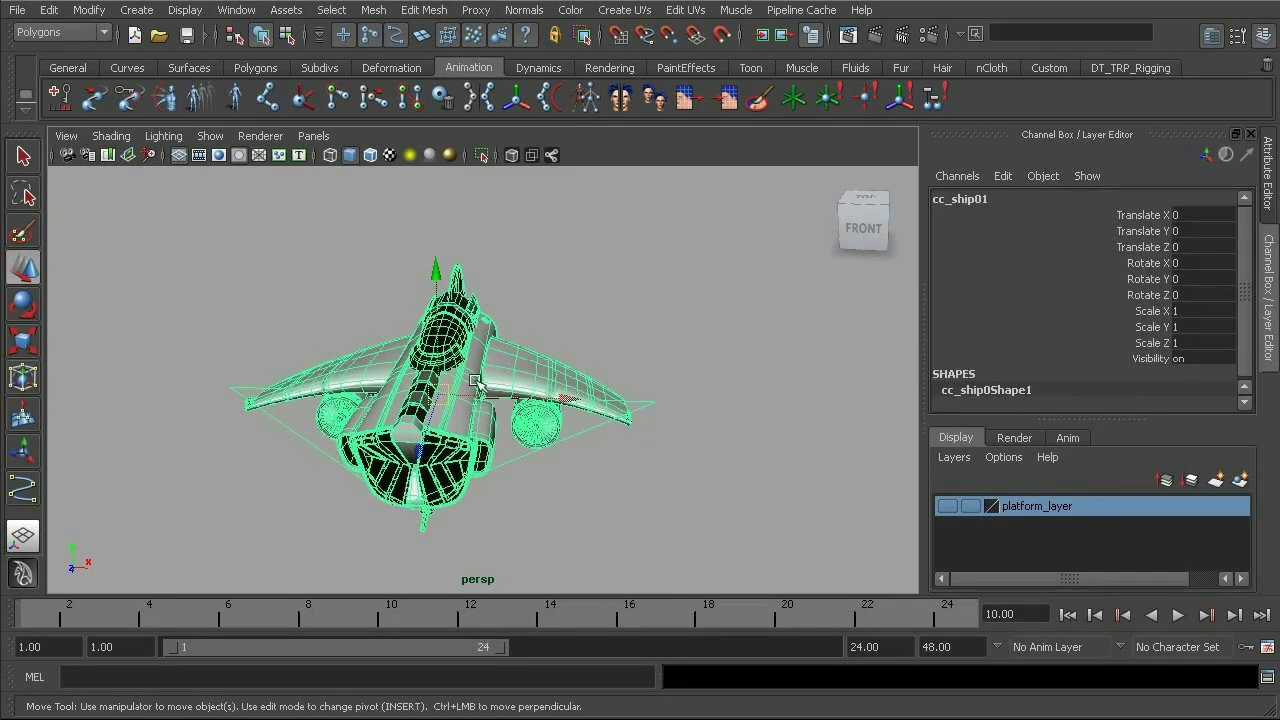
{"action": "left_click_drag", "start_coordinate": [437, 390], "coordinate": [488, 418]}
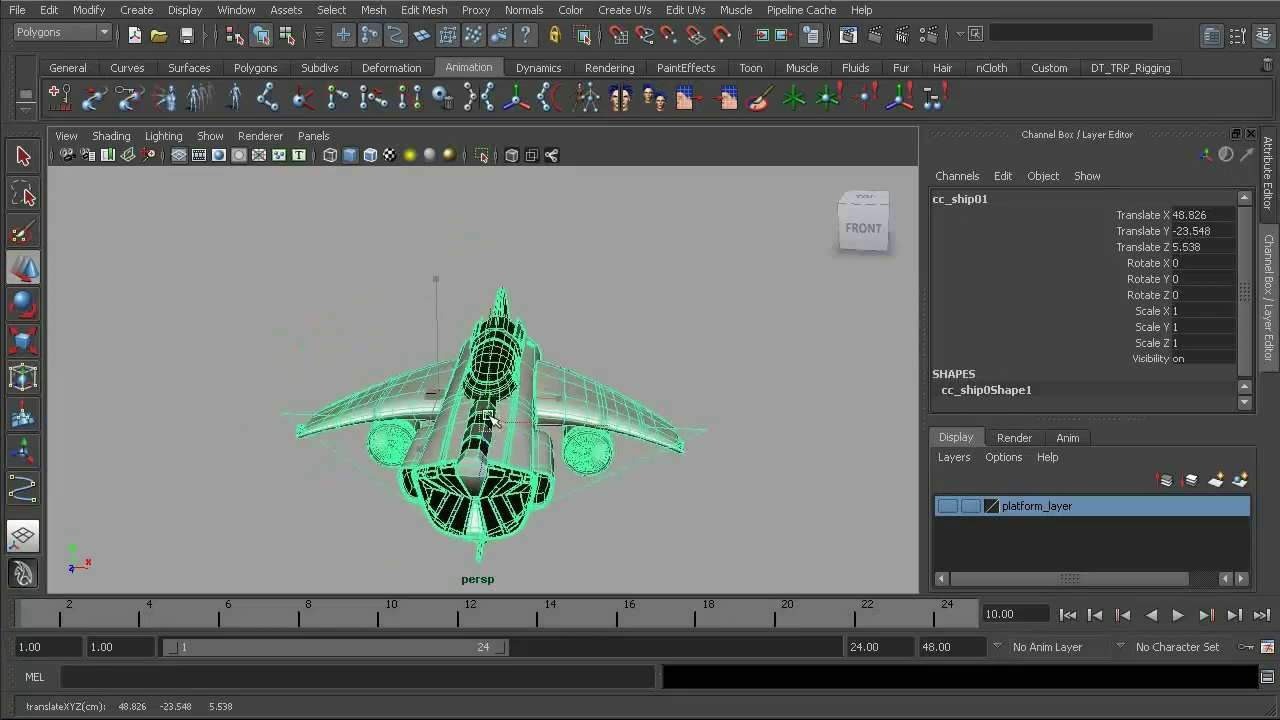
{"action": "key", "text": "ctrl+z"}
{"action": "left_click", "coordinate": [566, 350]}
{"action": "left_click_drag", "start_coordinate": [618, 403], "coordinate": [532, 416], "text": "alt"}
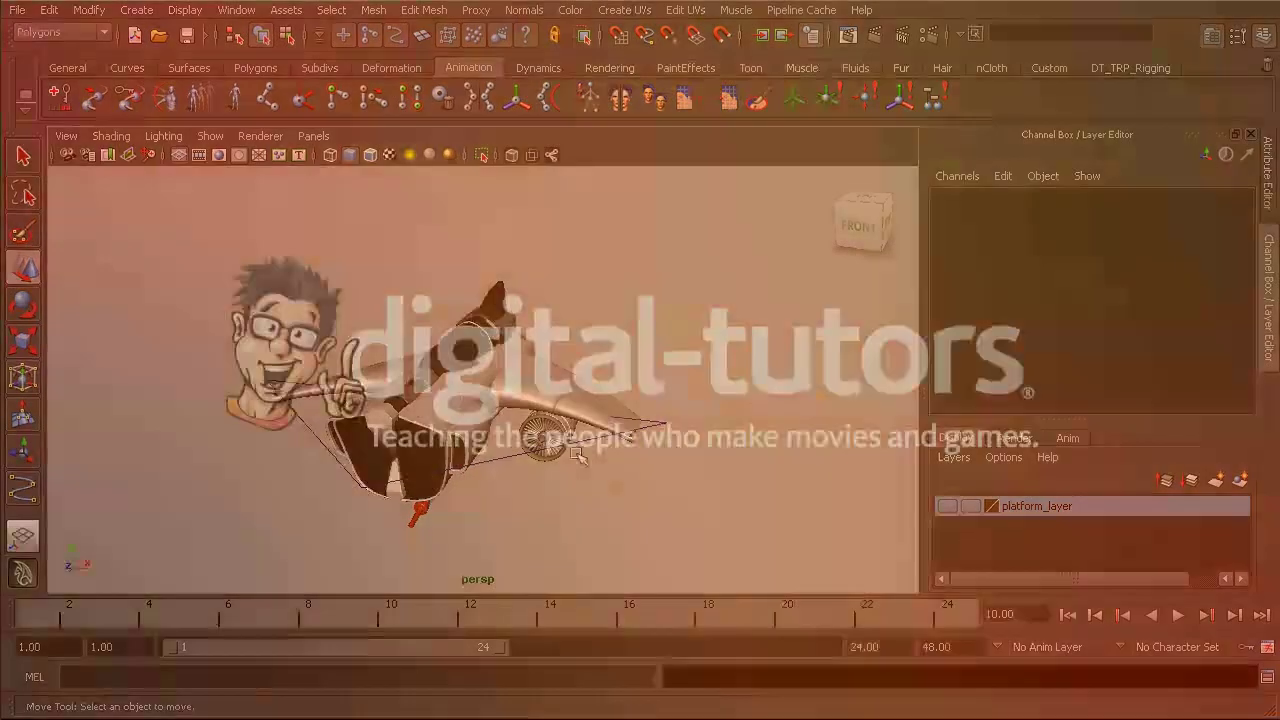